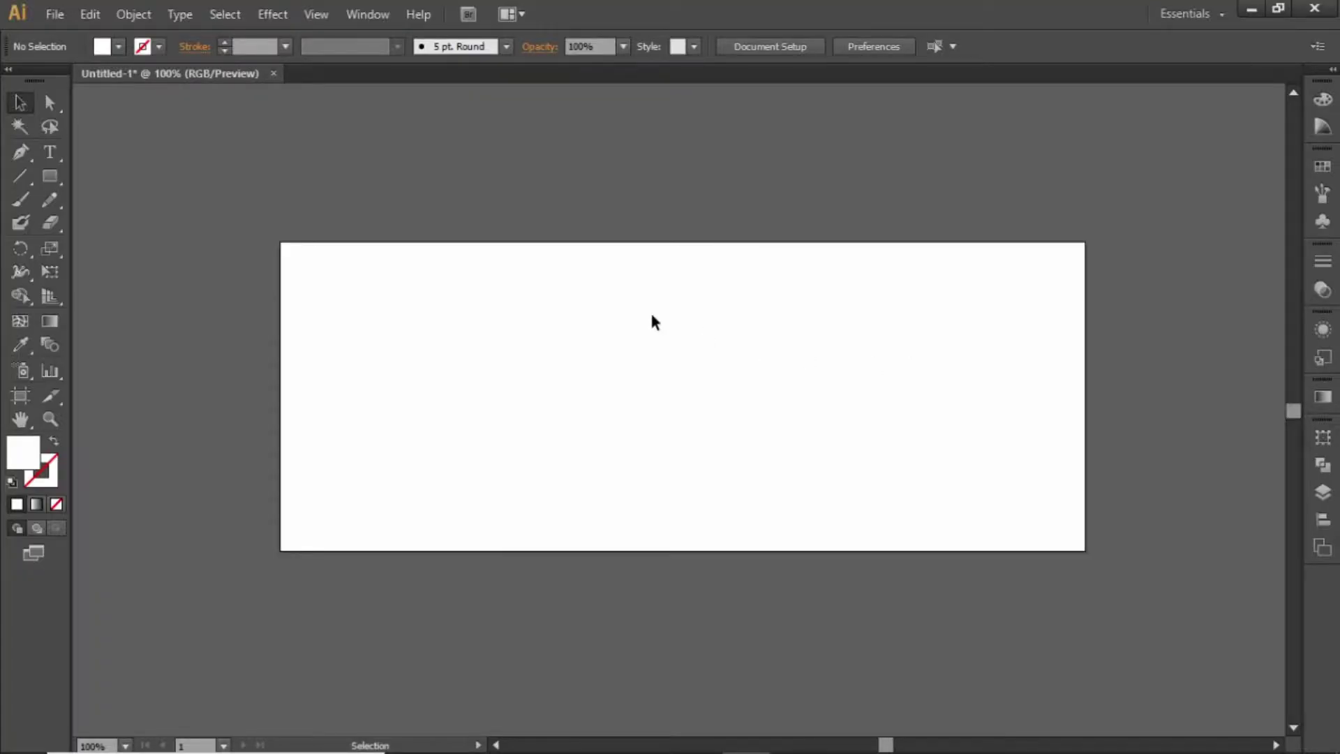
Open the New Document setup from the File menu and cancel it without creating a document
left_click(53, 15)
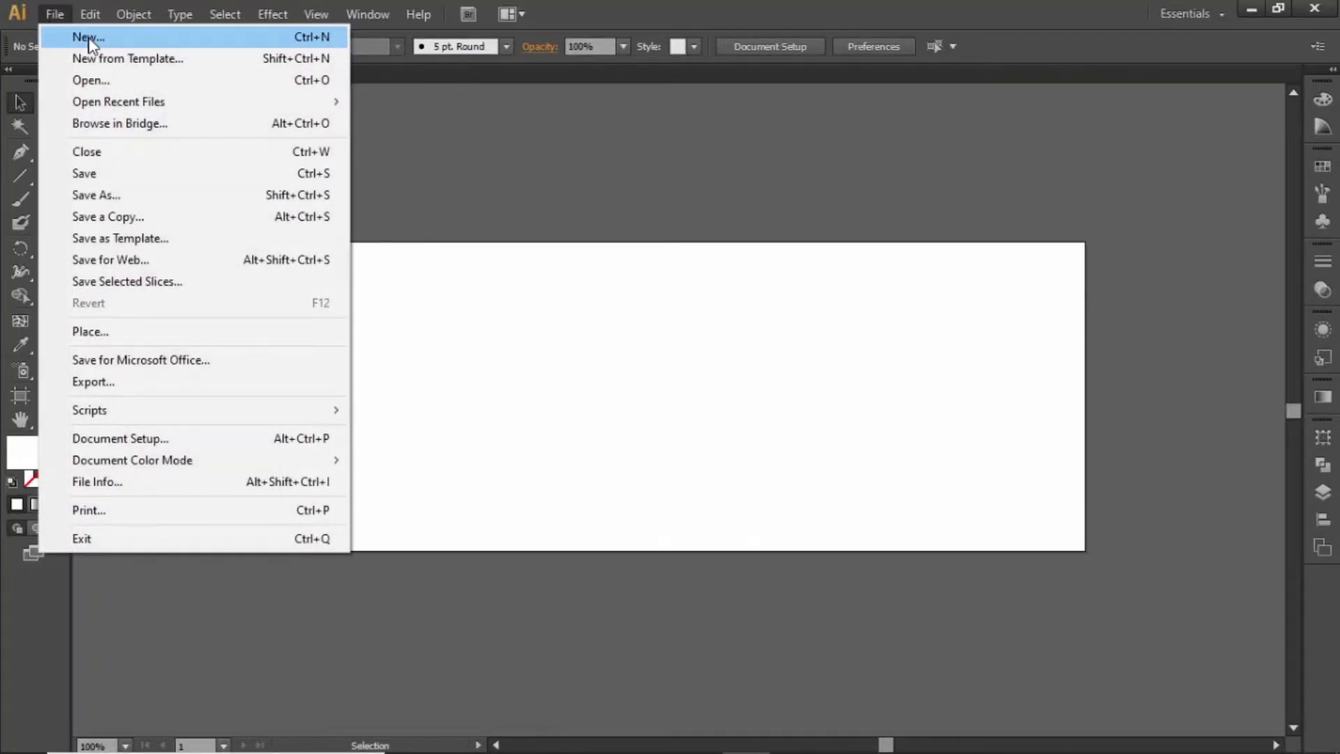
left_click(89, 38)
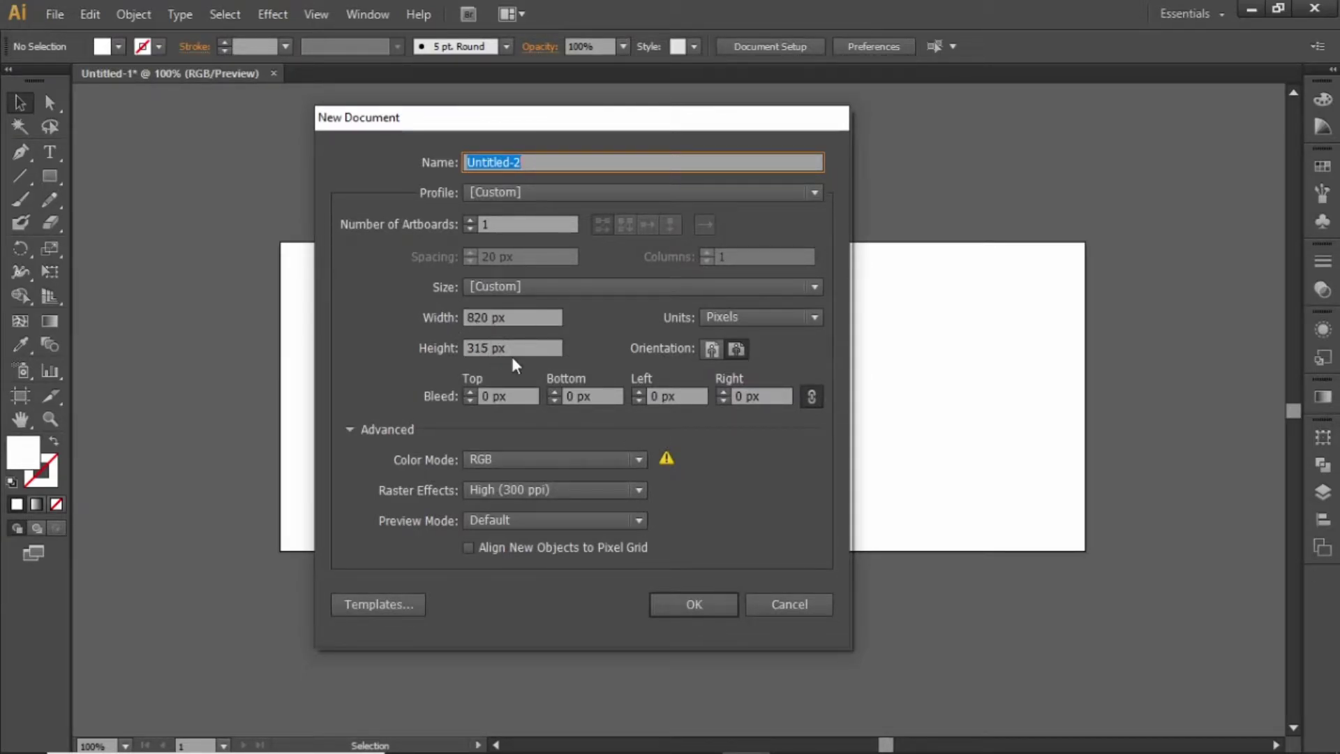
left_click(771, 603)
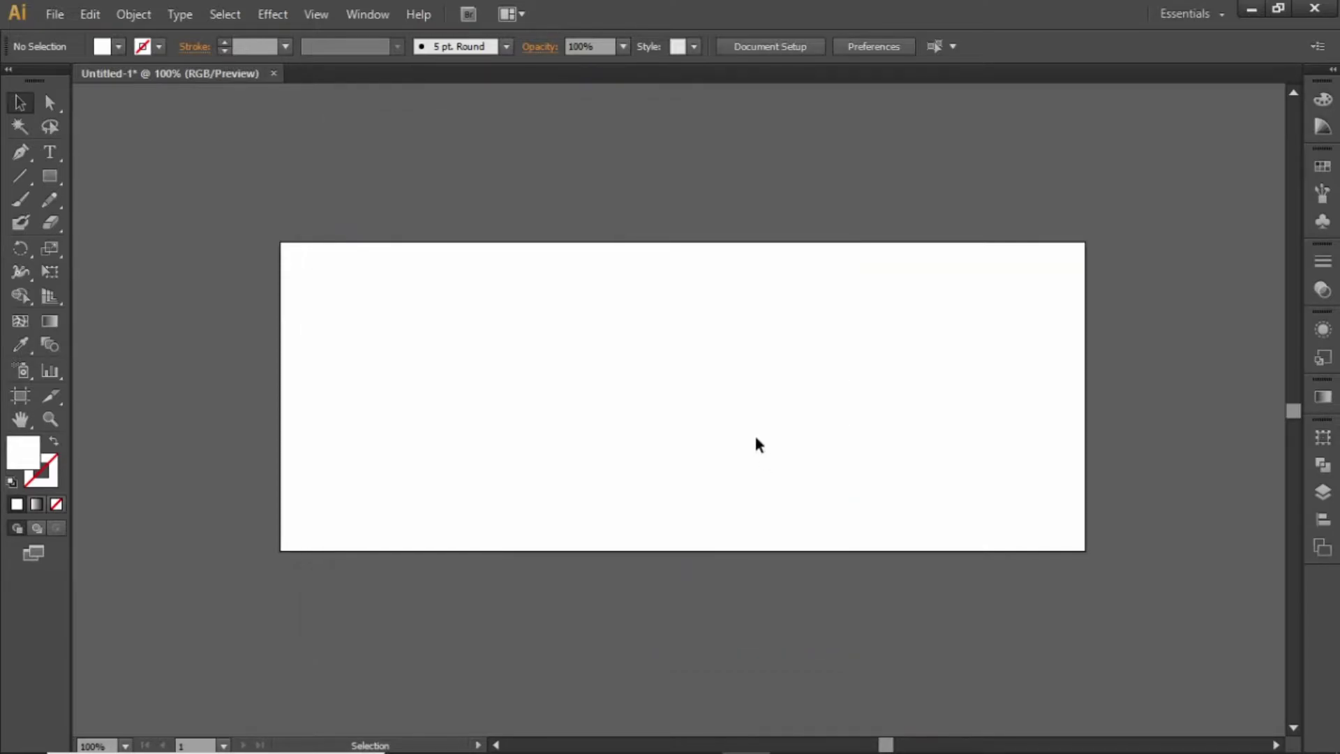
Draw an 813 × 315 px white rectangle covering the entire artboard, then deselect it
left_click(49, 178)
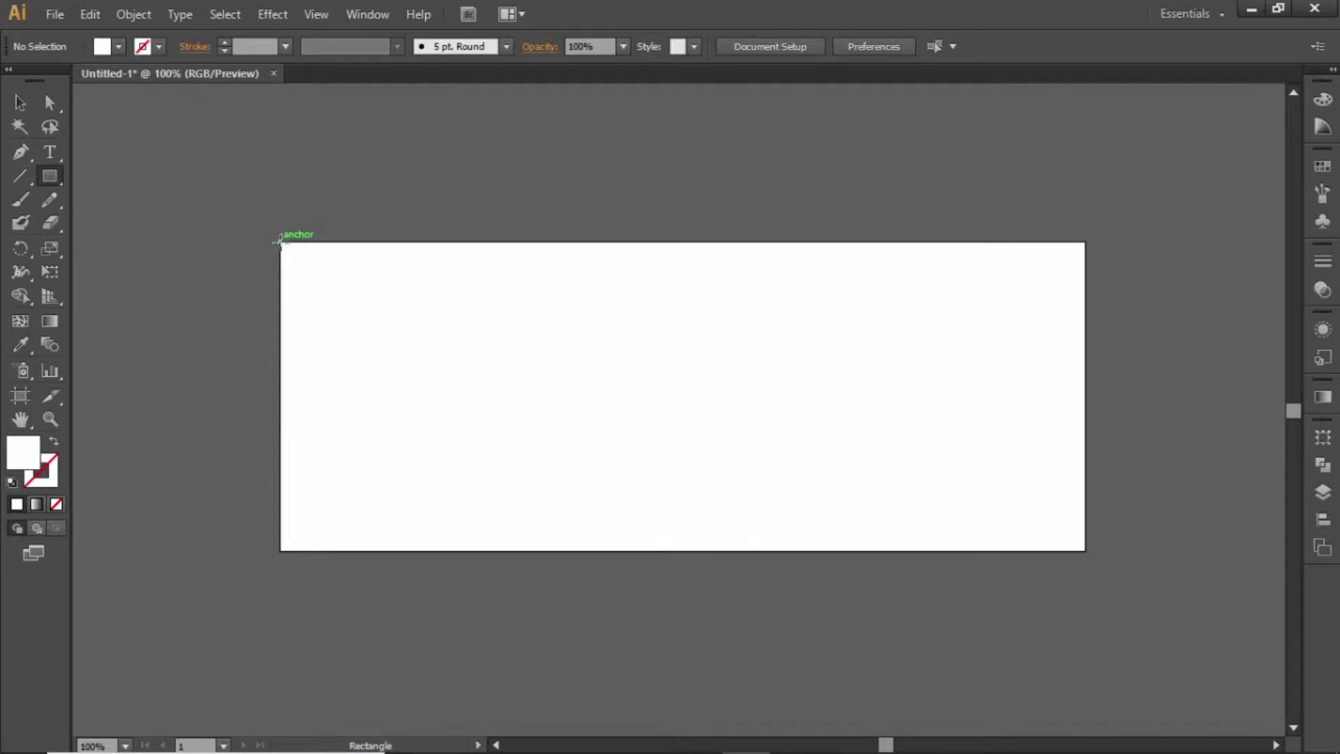
left_click_drag(281, 242, 1084, 550)
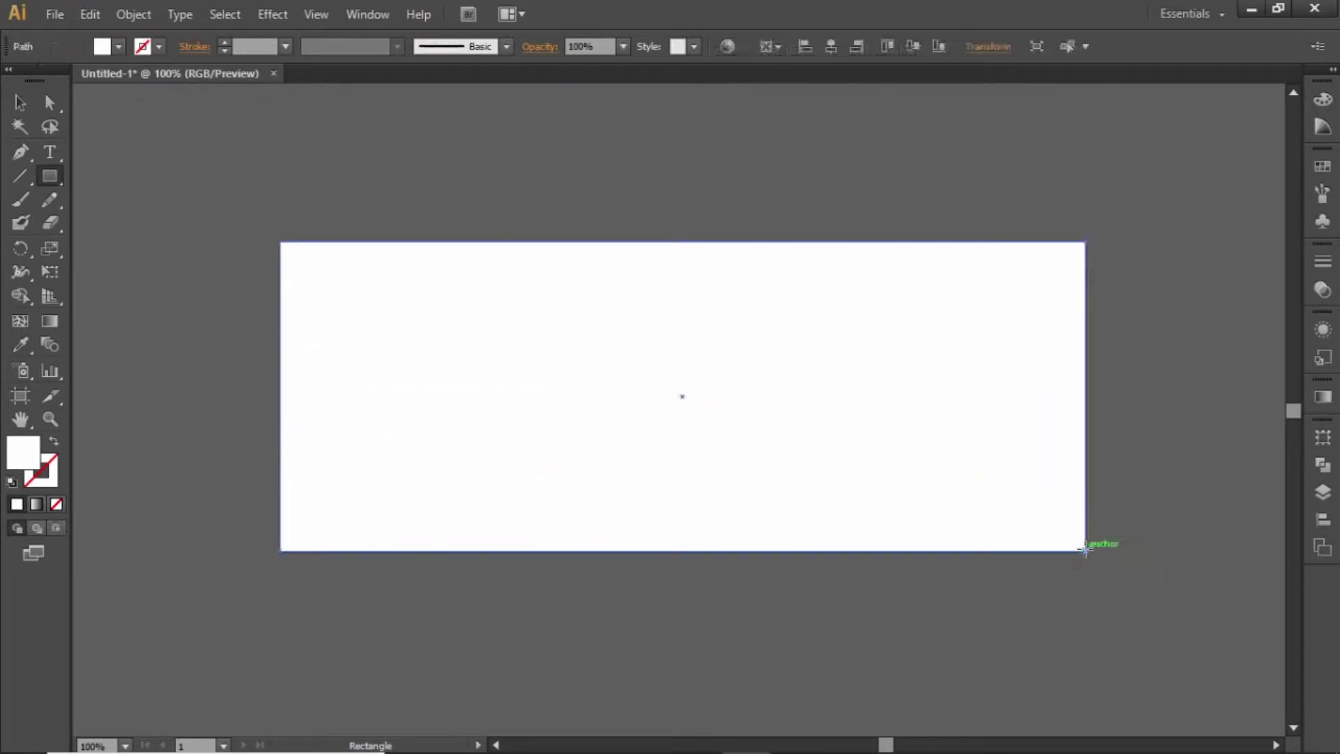
key("v")
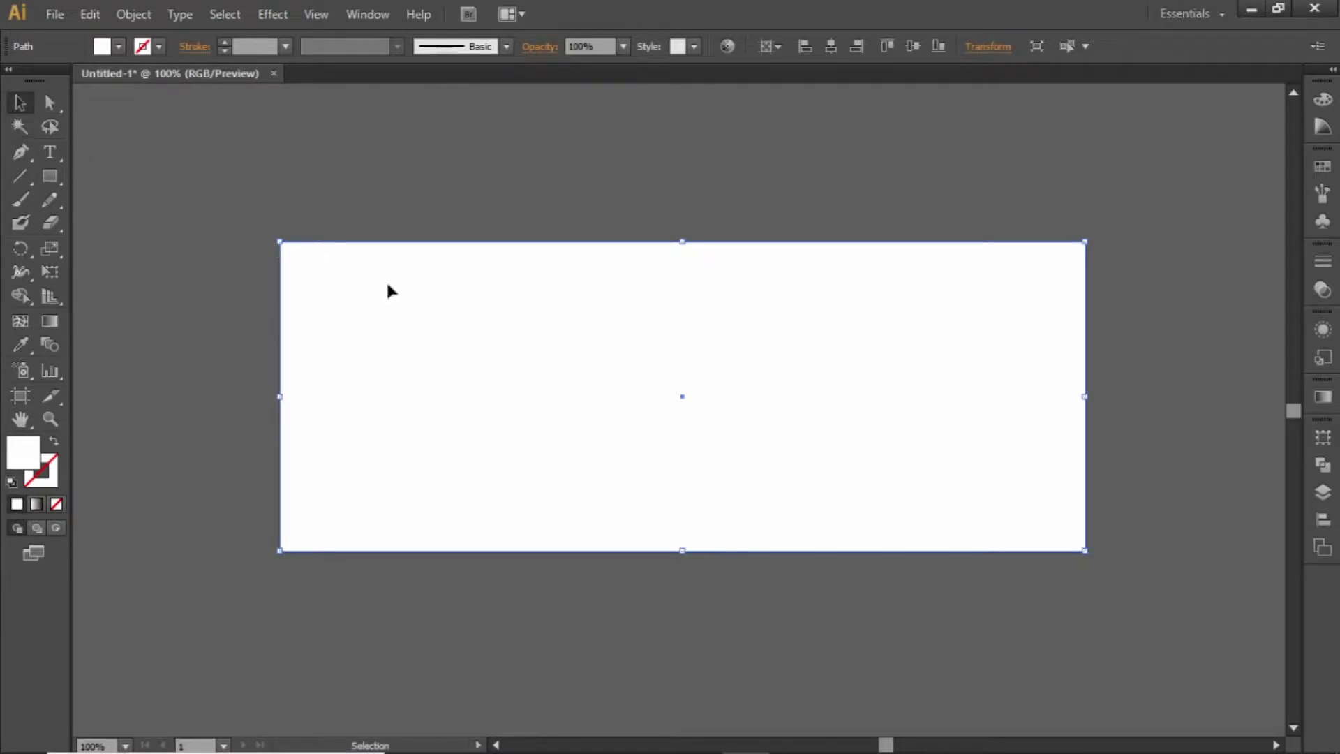
left_click(604, 589)
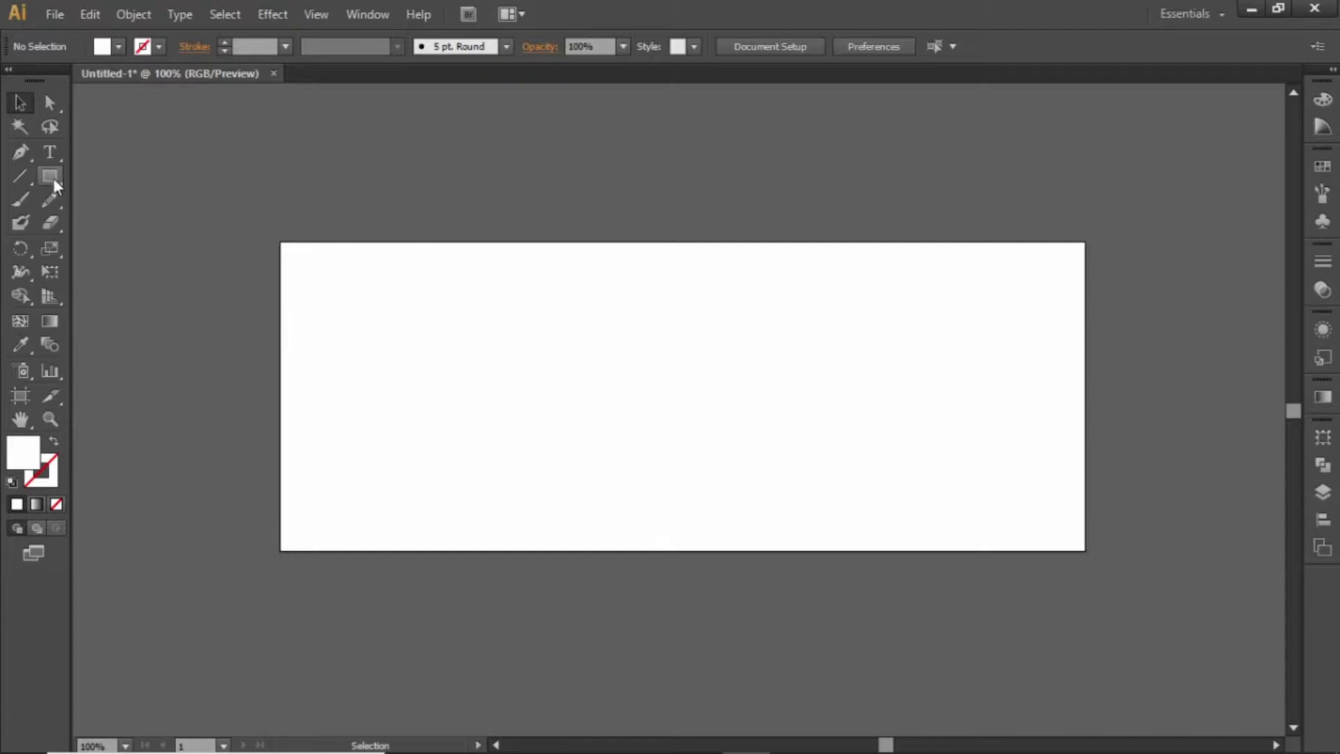
Draw a 201 px circle in the middle of the artboard
left_click_drag(53, 178, 105, 224)
left_click_drag(568, 321, 765, 456)
left_click(20, 103)
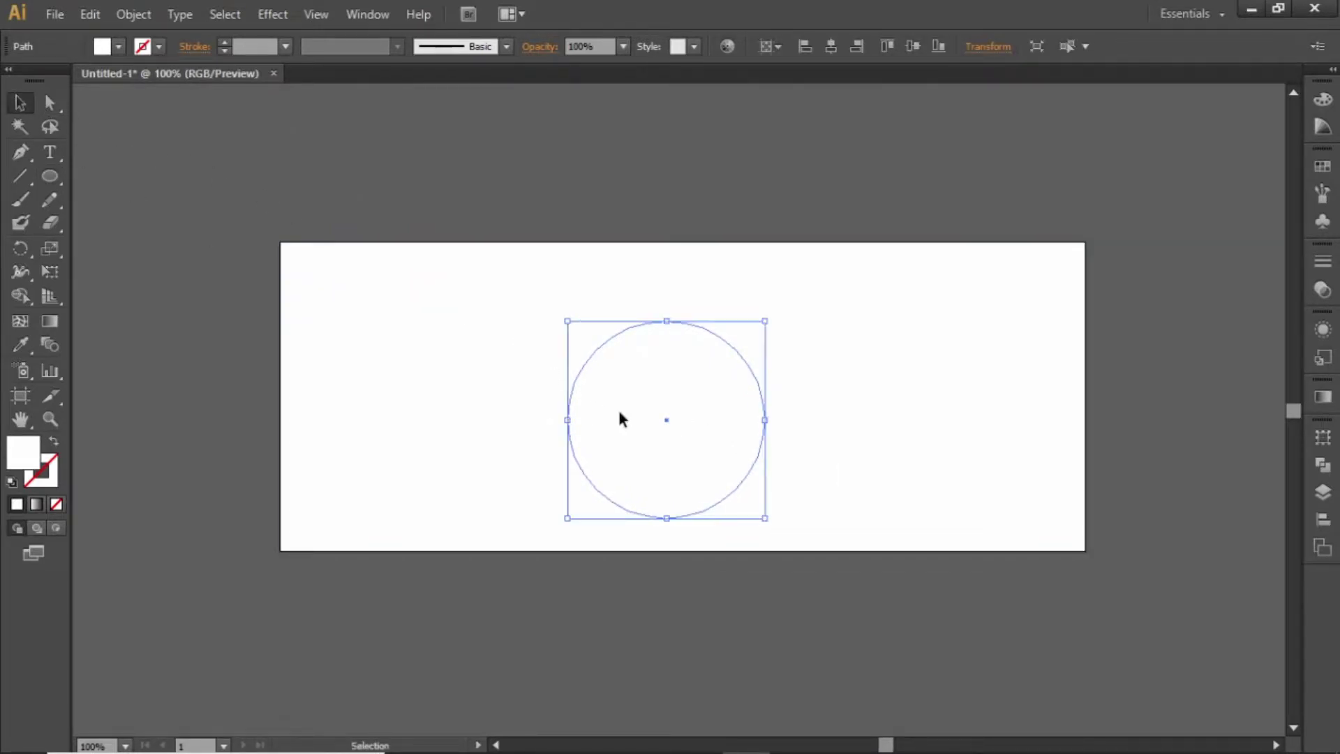
left_click_drag(620, 414, 657, 383)
Fill the circle with the R=0 G=155 B=84 green swatch and duplicate it above the artboard
left_click(1323, 175)
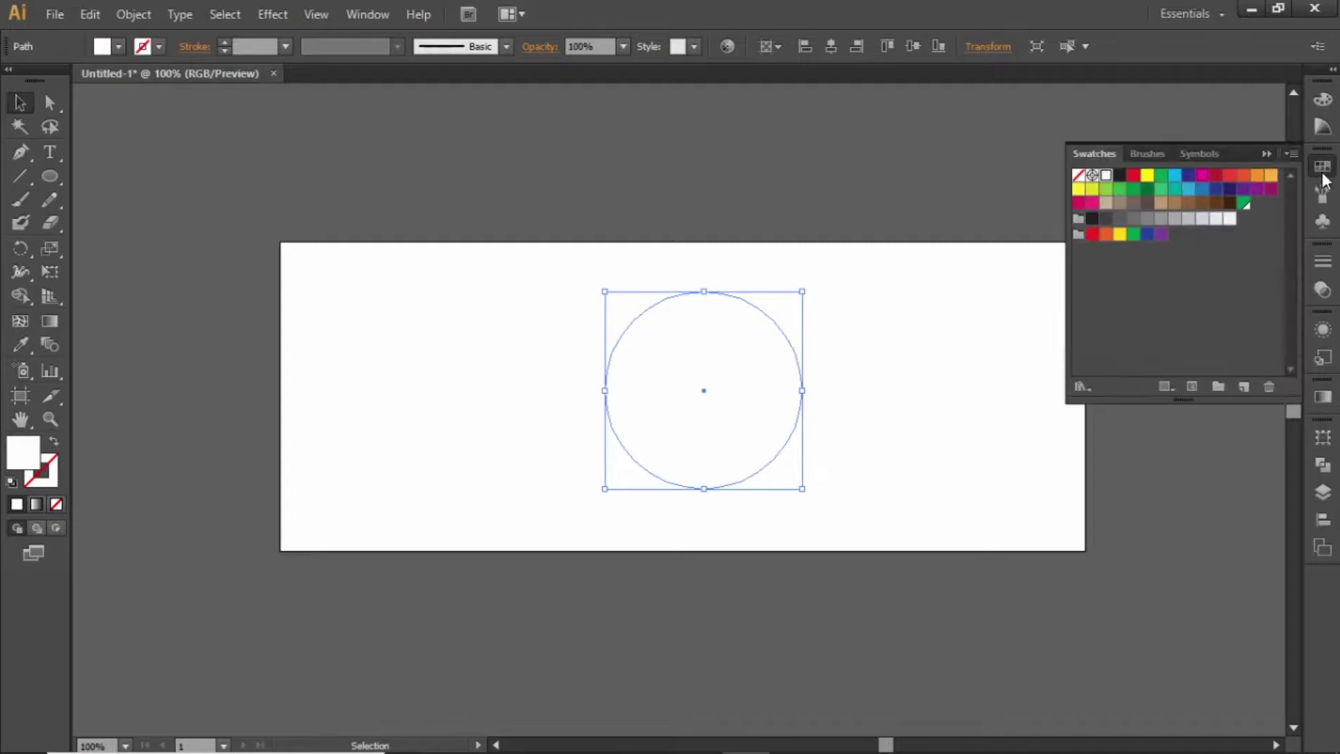
left_click(1244, 203)
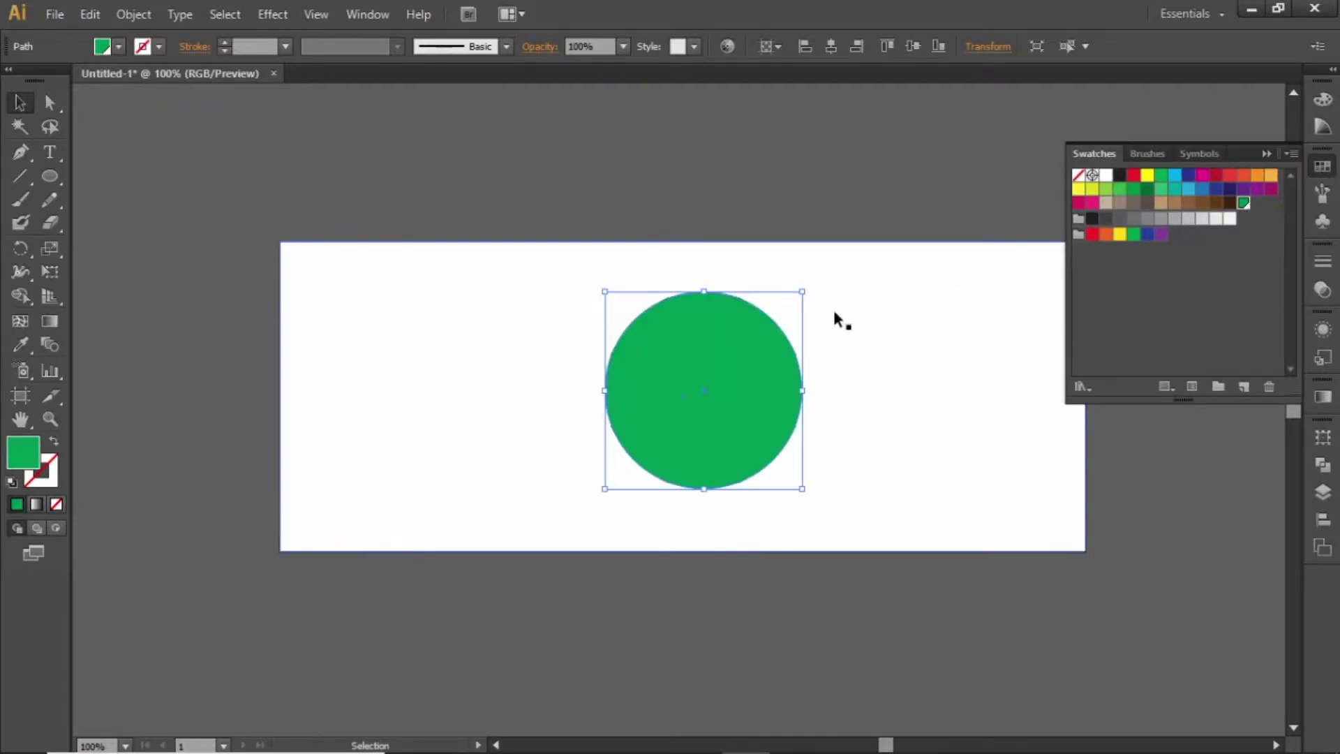
double_click(1243, 203)
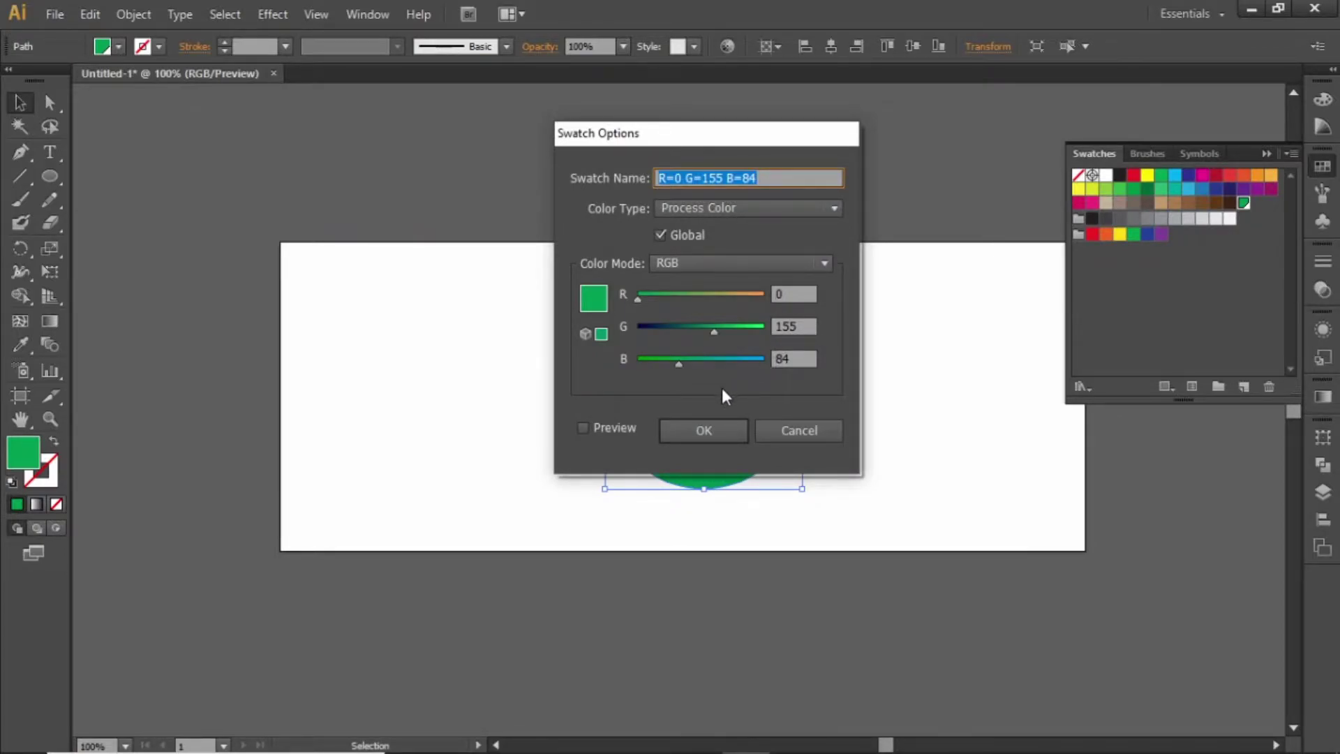
left_click(704, 429)
left_click(1266, 155)
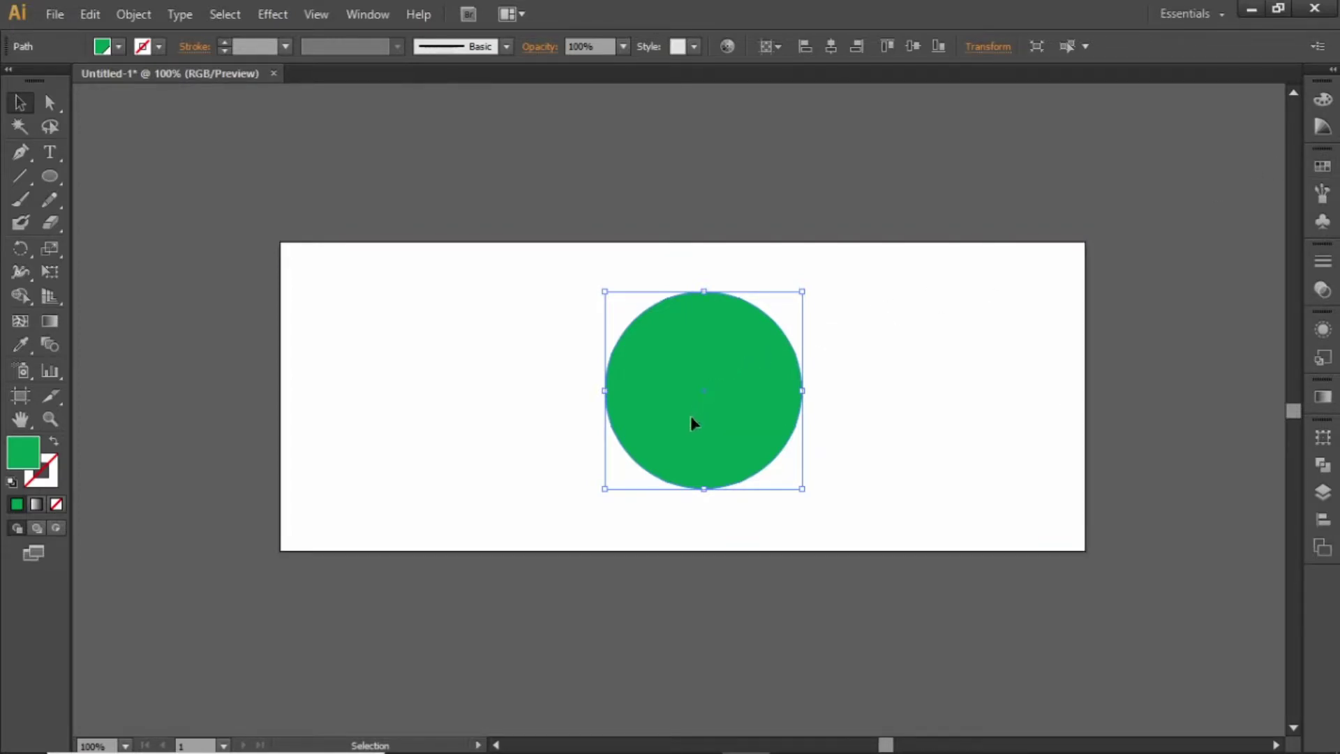
left_click_drag(689, 416, 910, 127)
Draw a green rectangle down from the circle's middle, stretched past the artboard's bottom
left_click(719, 207)
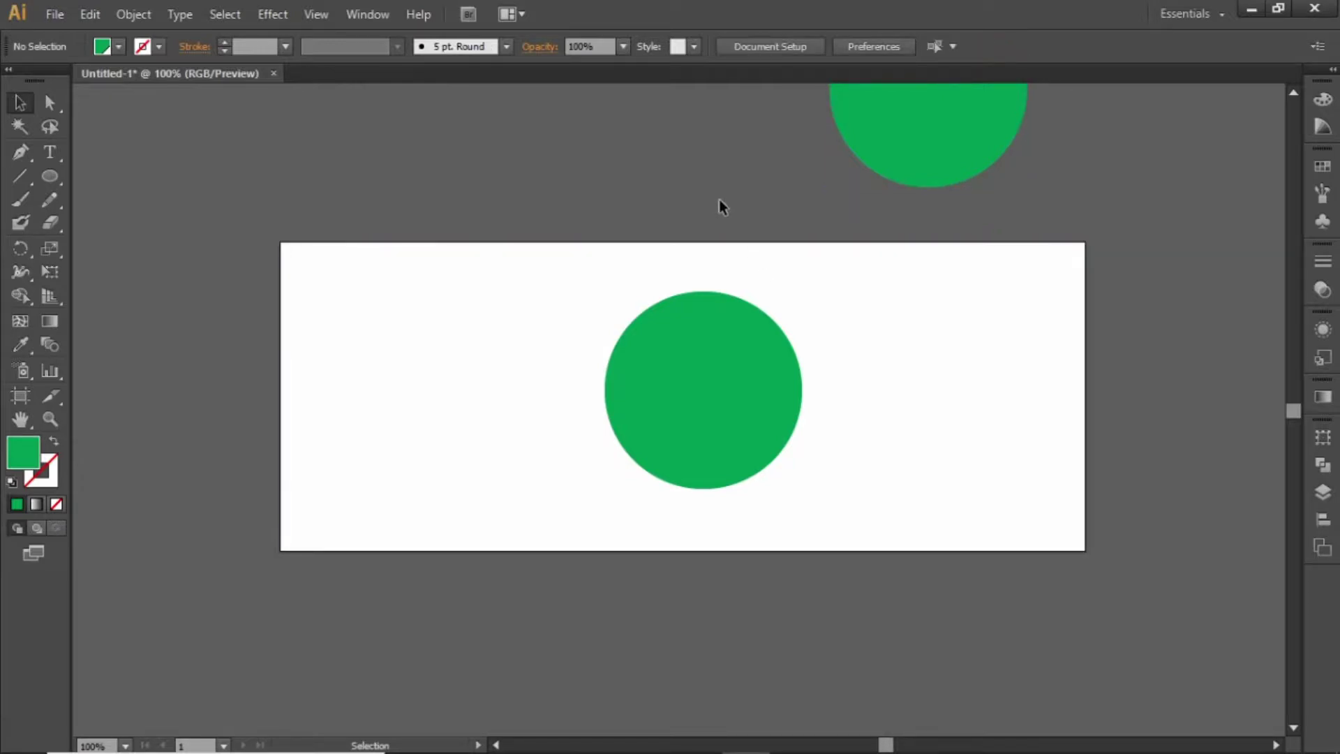
left_click_drag(53, 172, 146, 174)
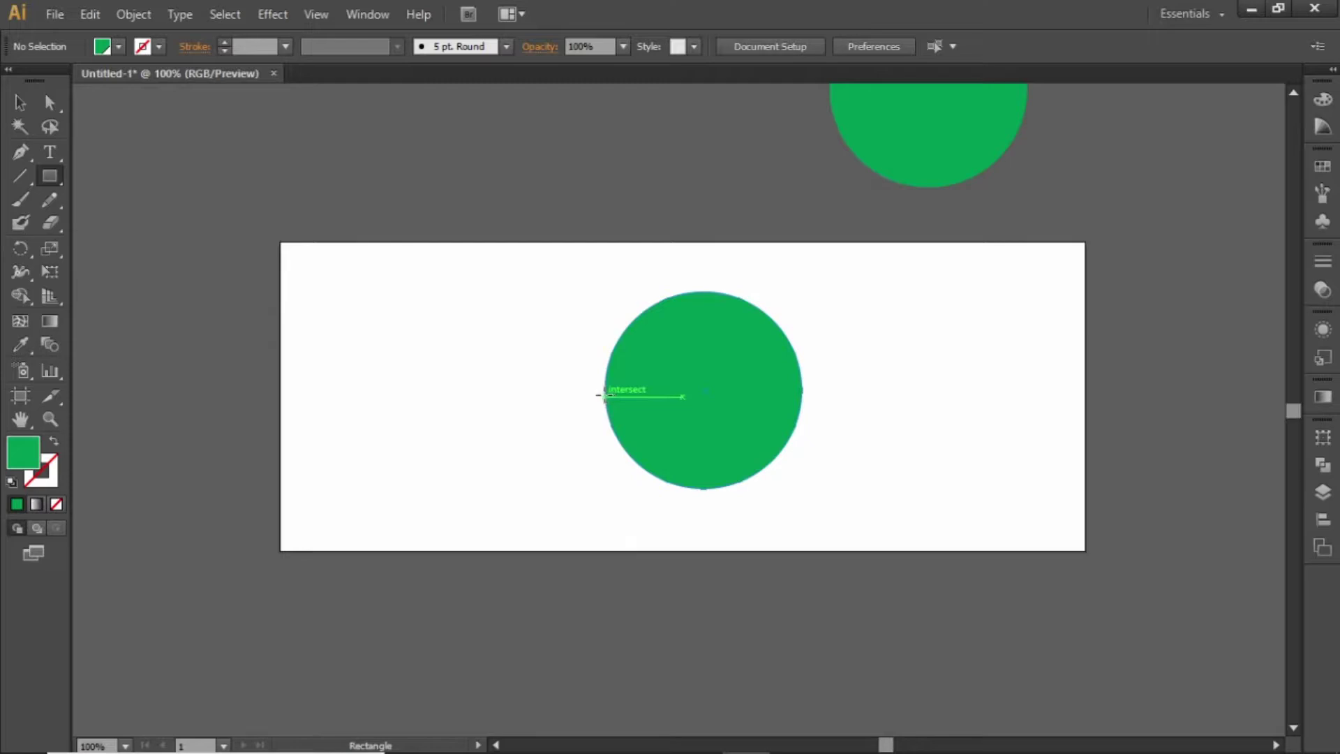
left_click_drag(605, 389, 800, 520)
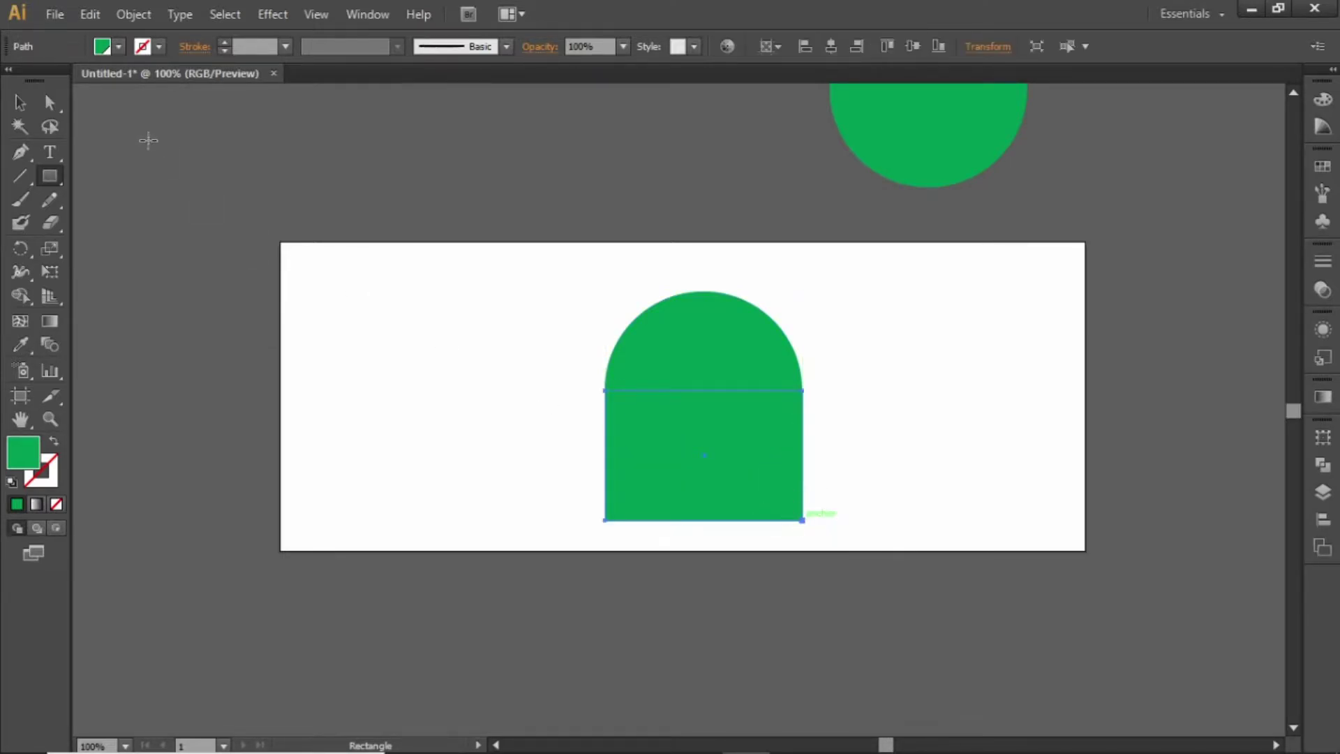
left_click(25, 105)
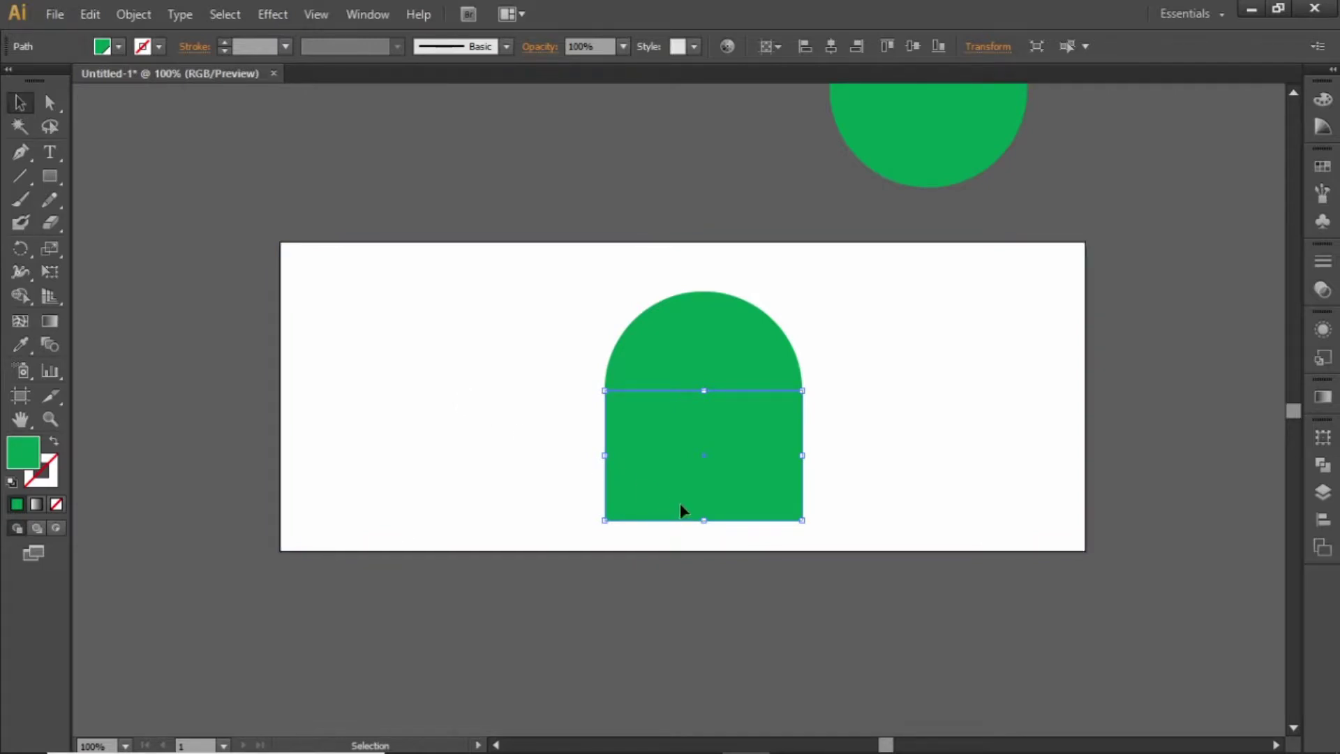
left_click_drag(703, 520, 703, 641)
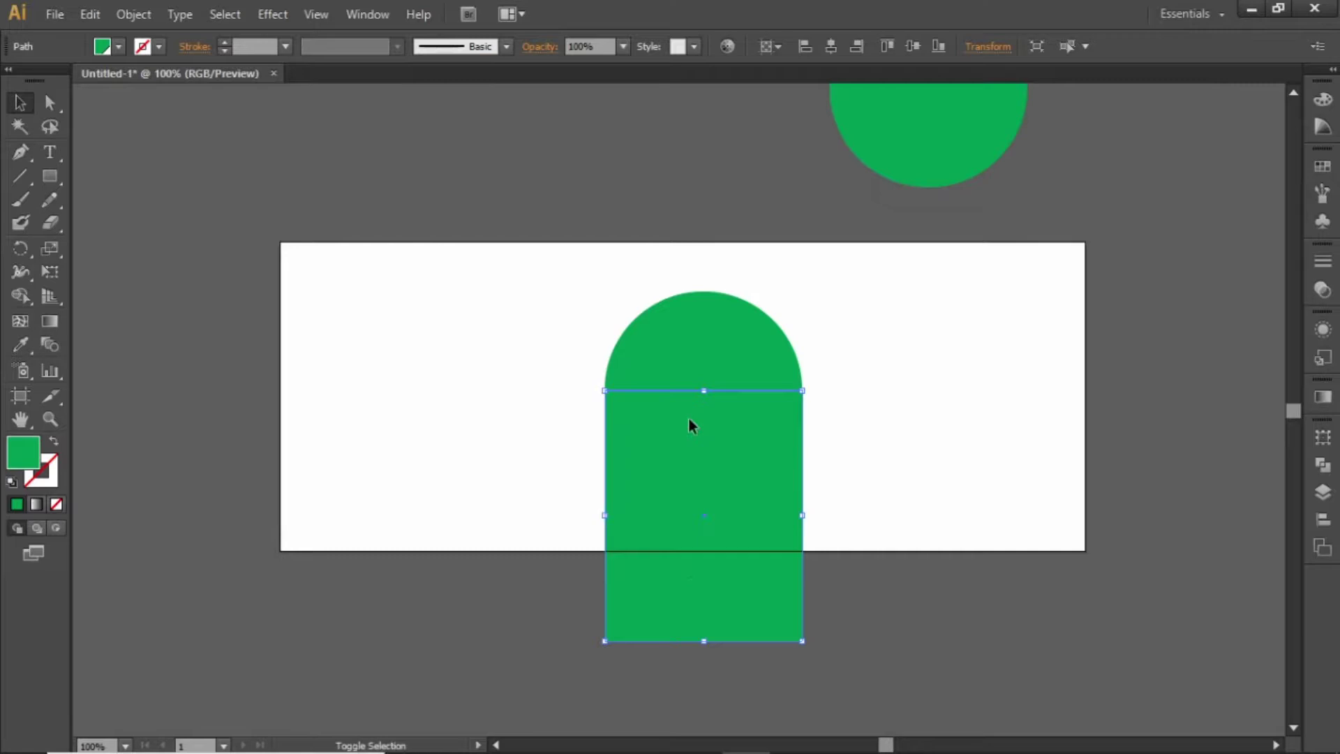
Unite the circle and rectangle into one arch shape with Pathfinder
left_click(684, 382, "shift")
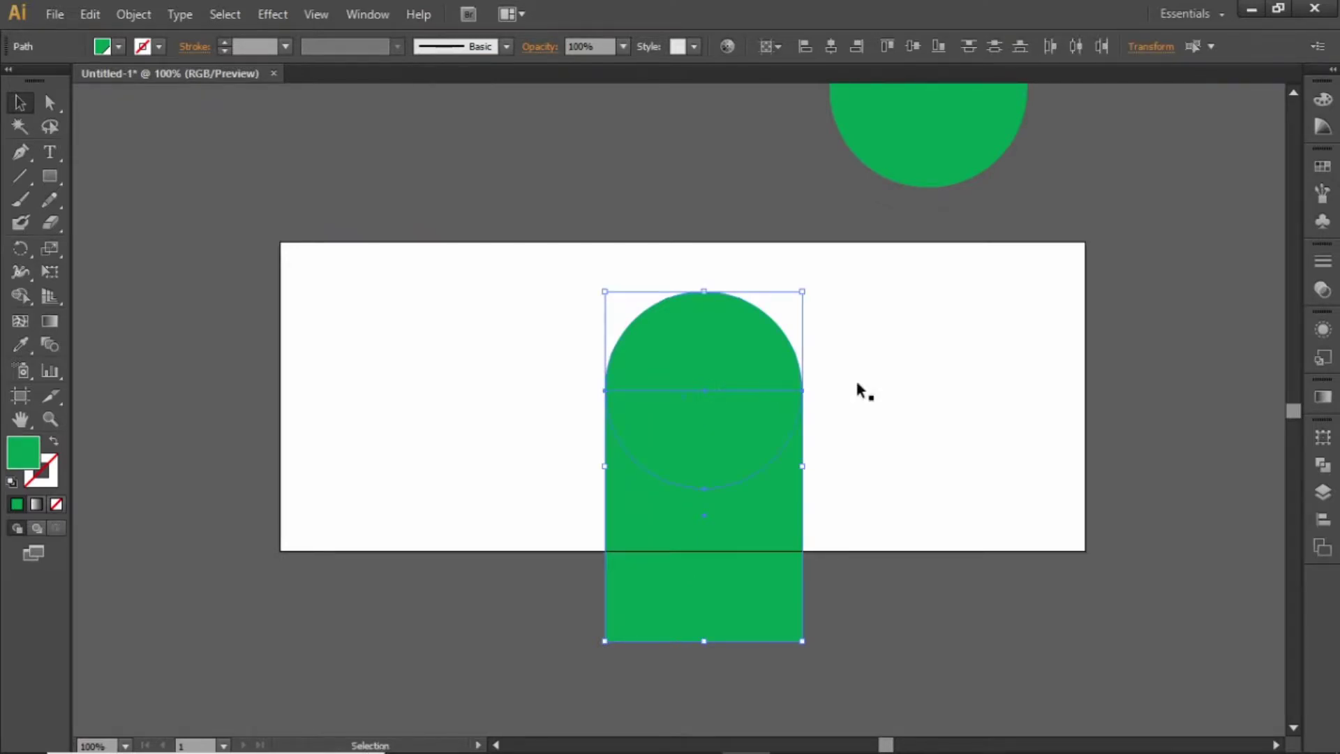
left_click(1318, 465)
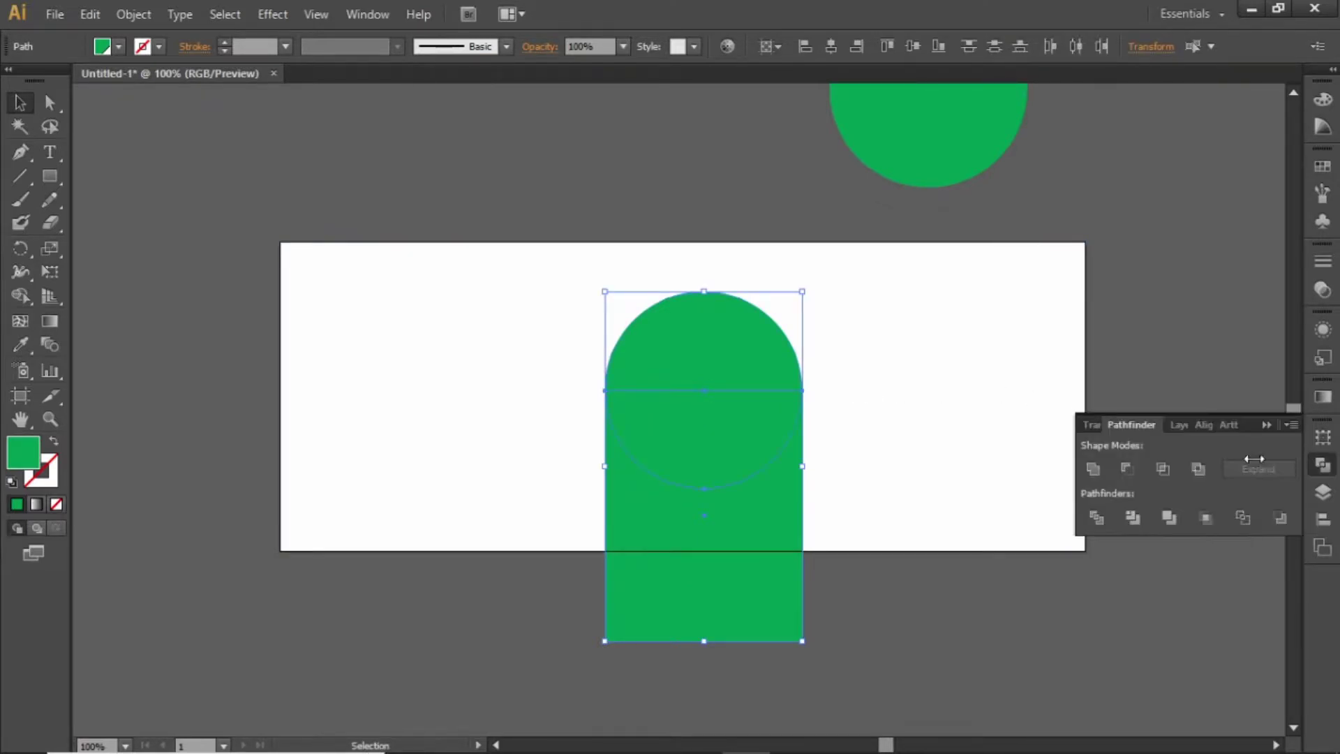
left_click(1095, 476)
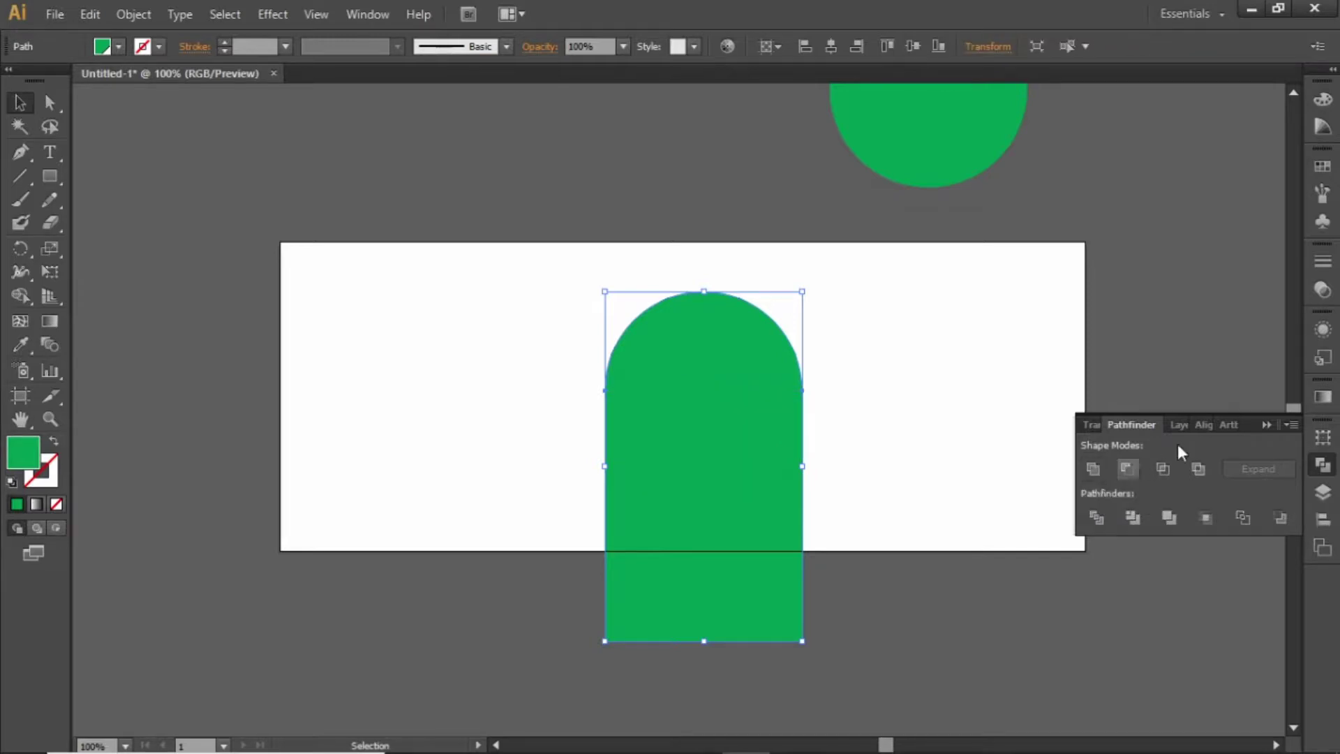
left_click(1262, 425)
left_click(1195, 480)
left_click(691, 412)
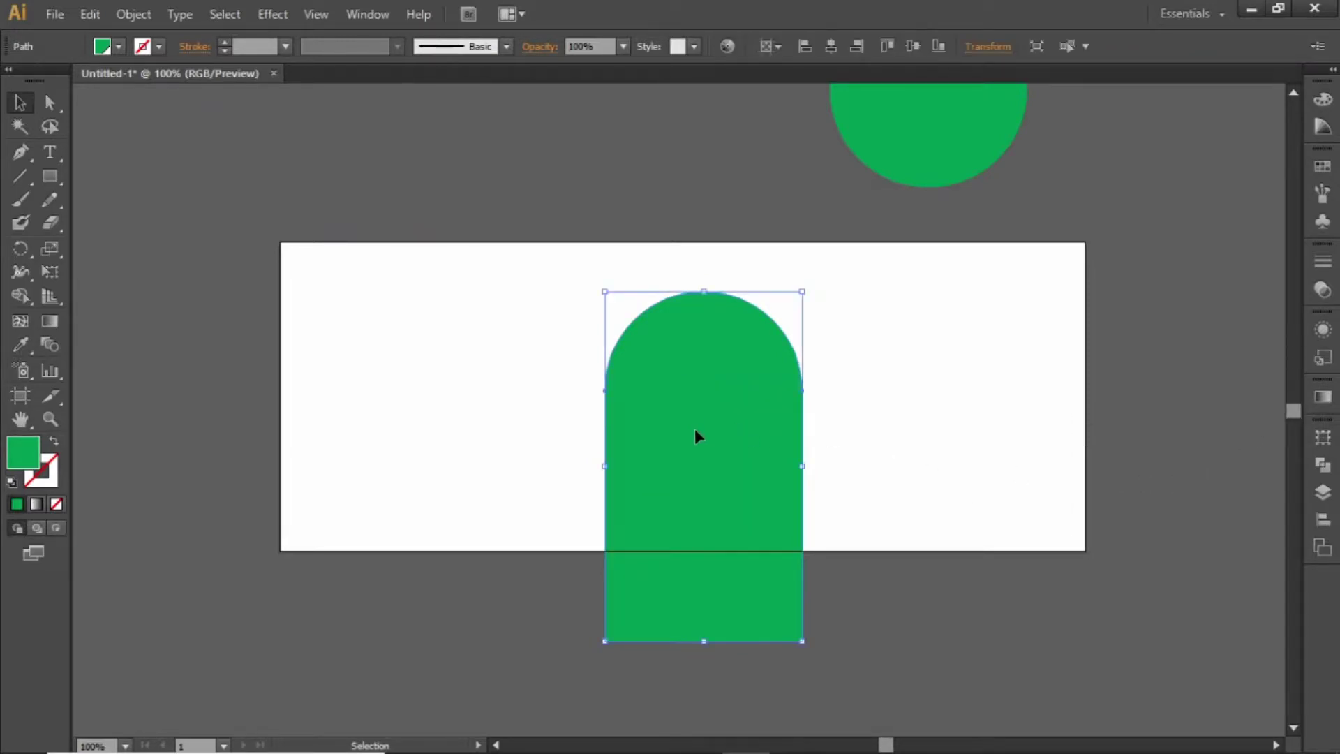
Rotate the arch 90°, tilt it about 20°, and stretch it onto the artboard's right edge
left_click_drag(694, 430, 833, 423)
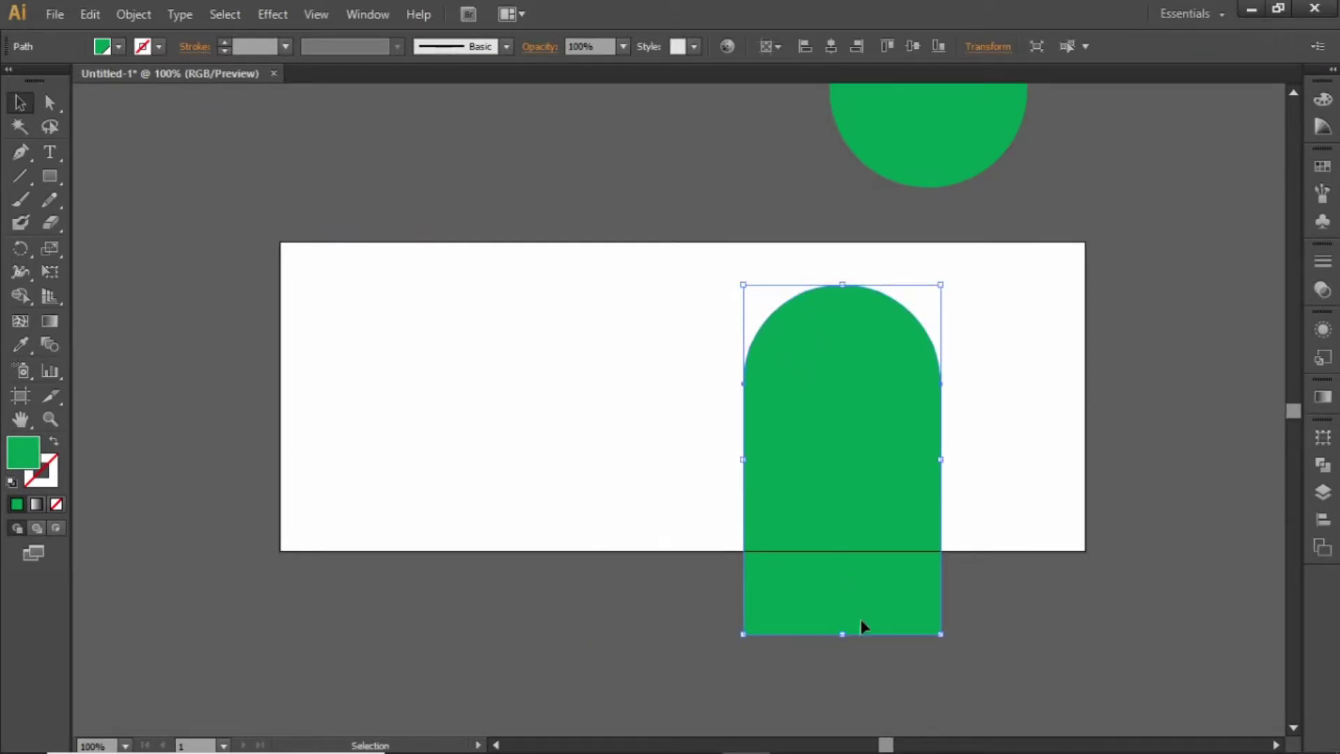
left_click_drag(843, 643, 1020, 500)
left_click_drag(910, 485, 1019, 395)
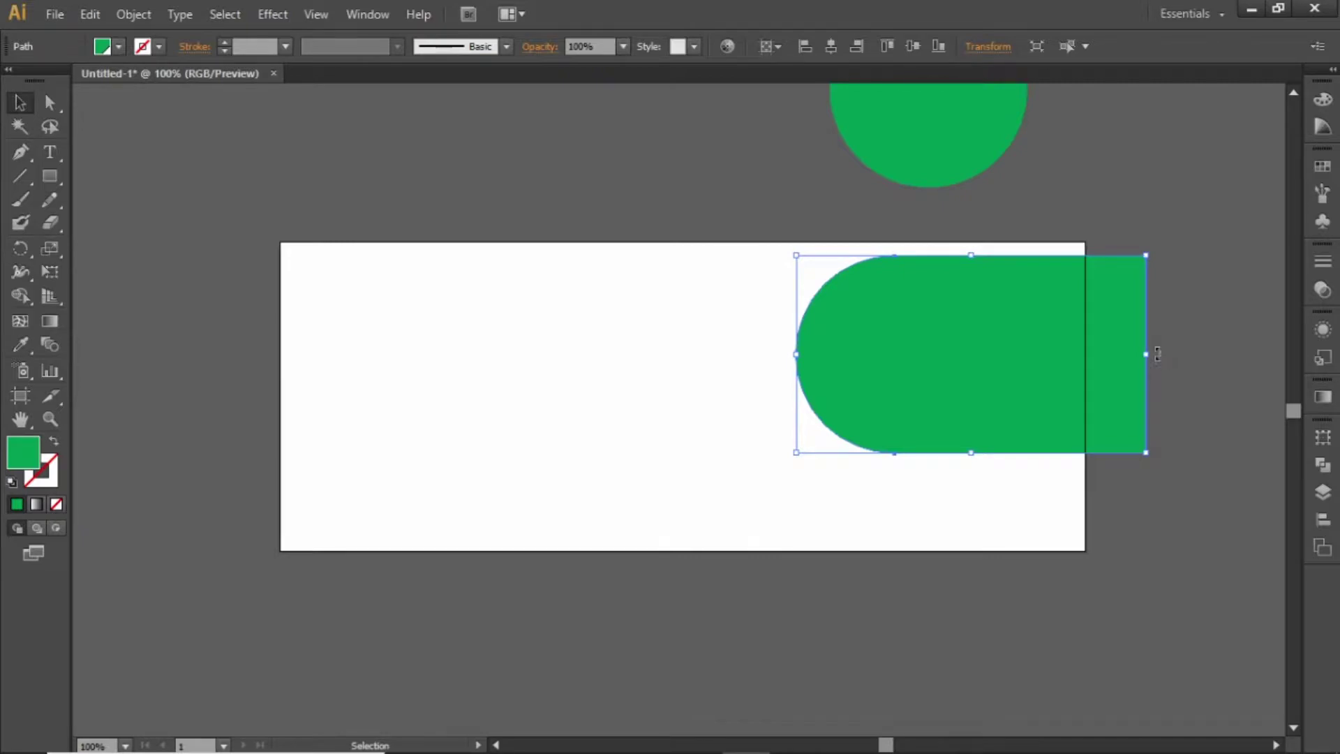
left_click_drag(1157, 352, 1148, 292)
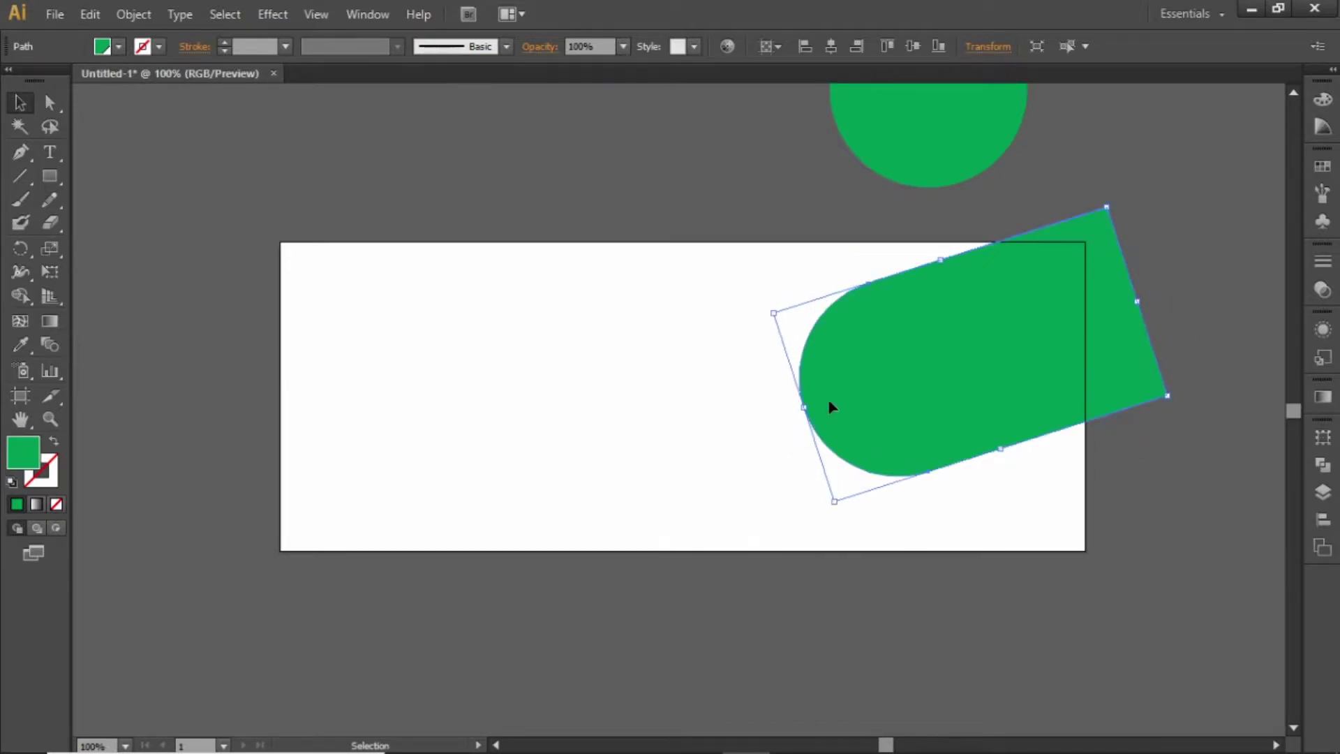
left_click_drag(804, 407, 741, 419)
left_click(1155, 478)
left_click(824, 419)
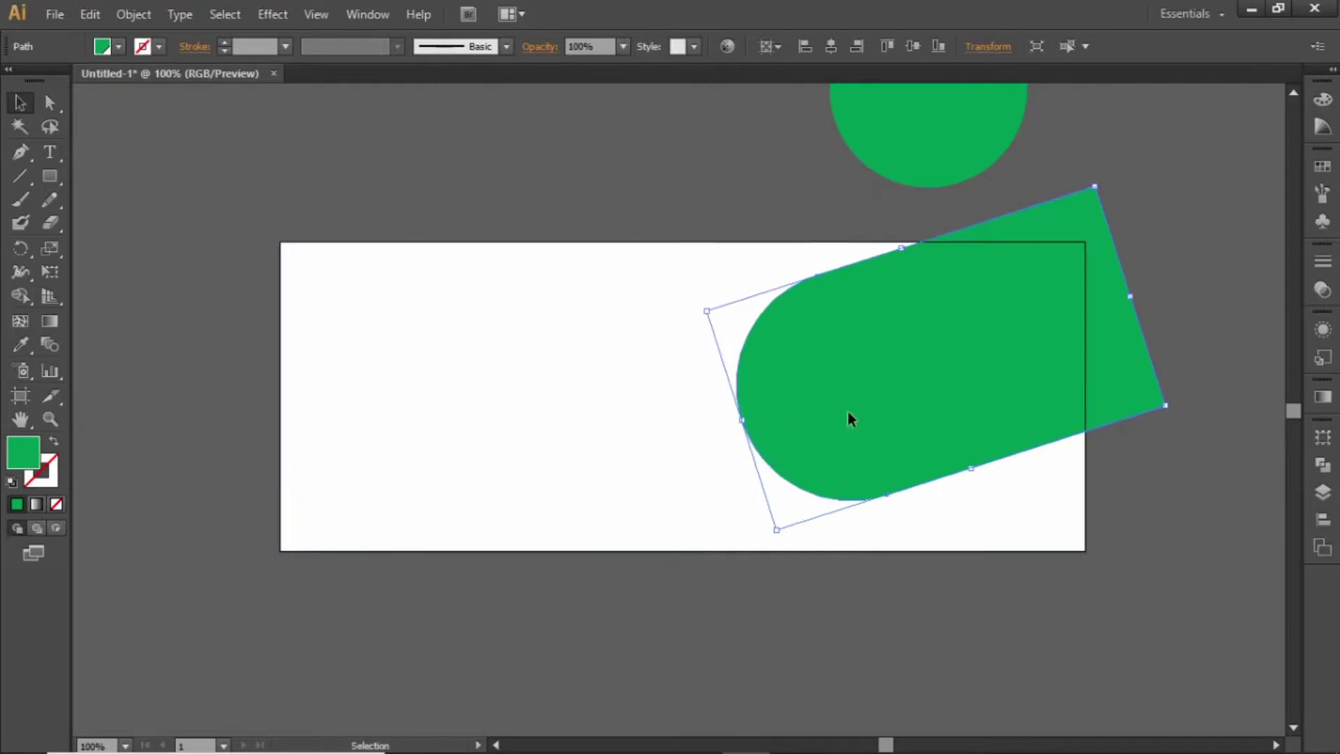
left_click_drag(848, 411, 896, 414)
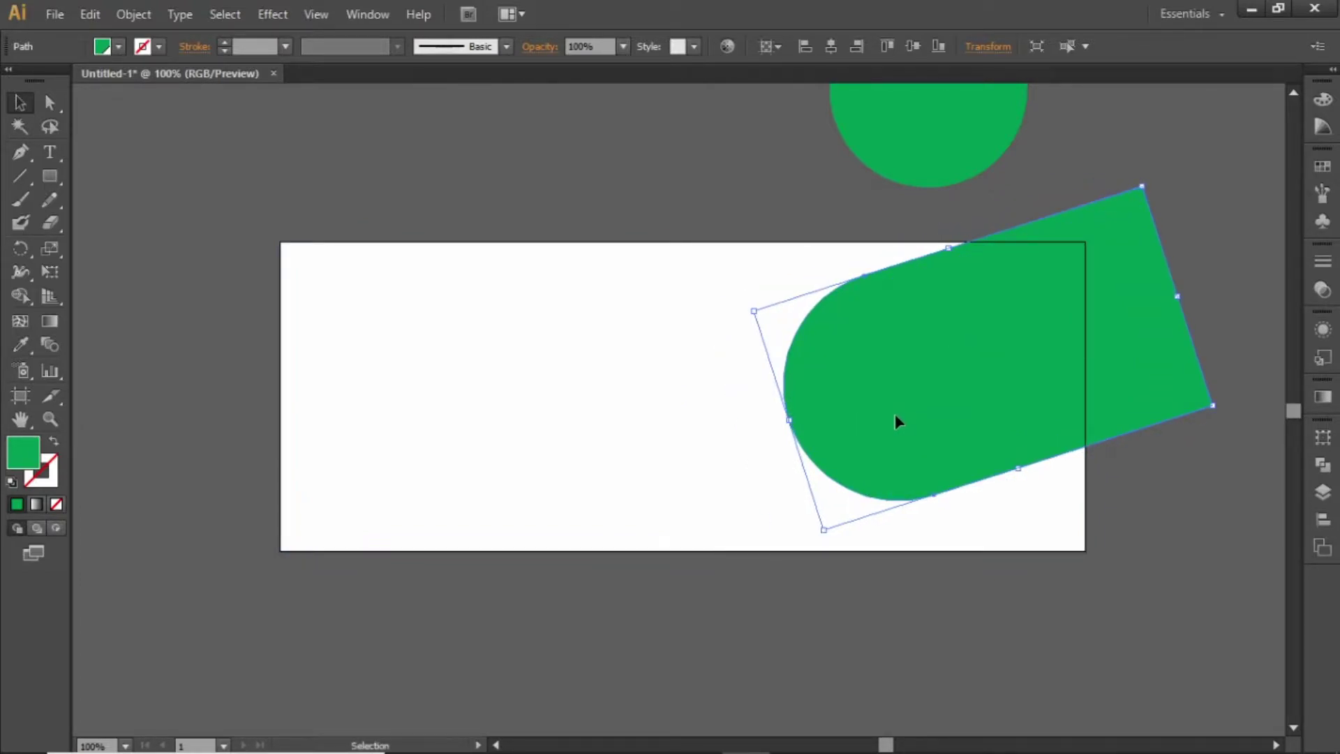
left_click(936, 605)
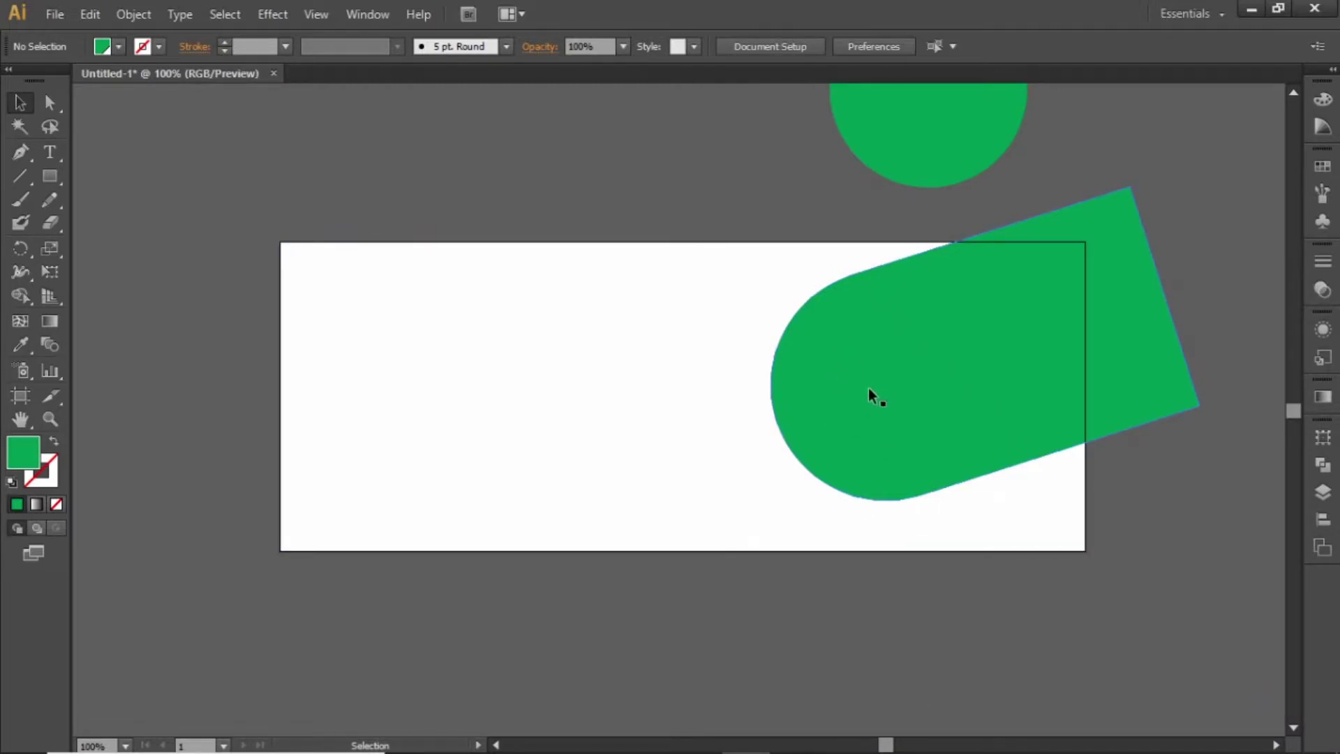
Drag Food Dish.png from the Food Banner folder into the Illustrator canvas
mouse_move(565, 736)
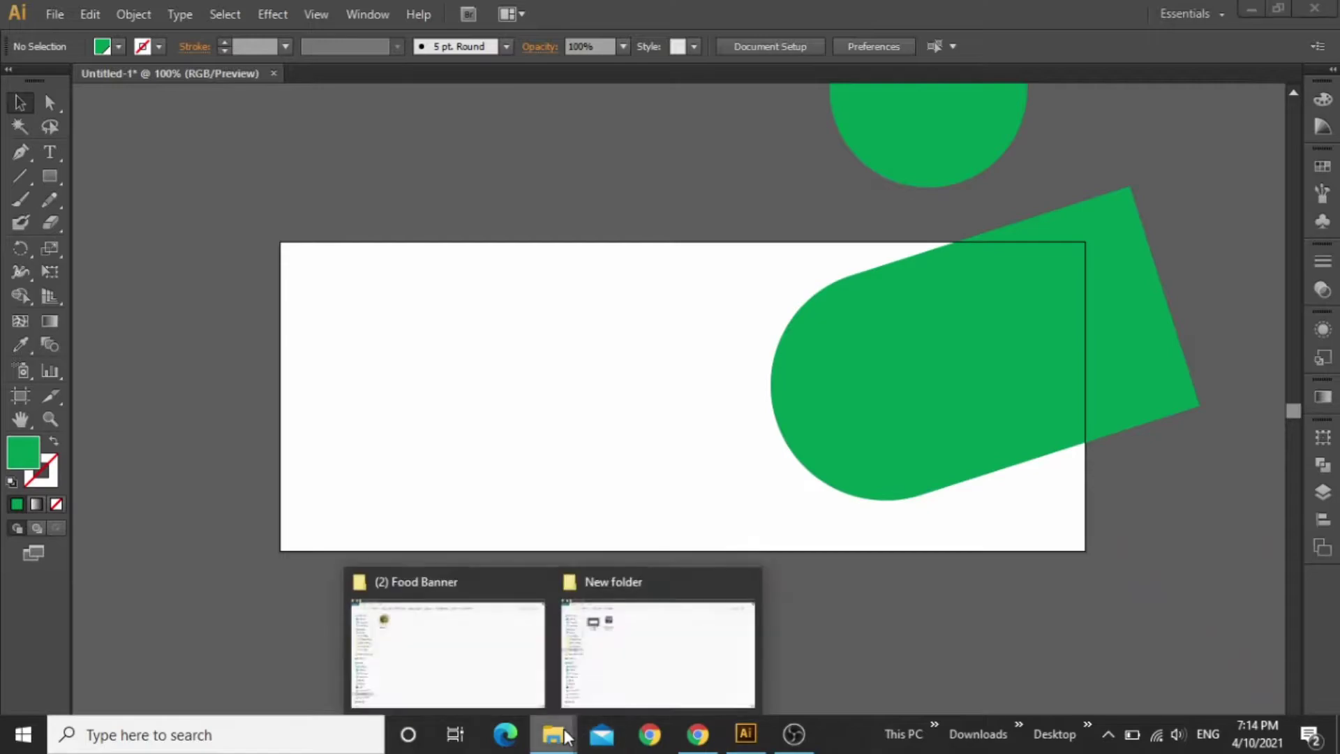
left_click(497, 684)
left_click(241, 169)
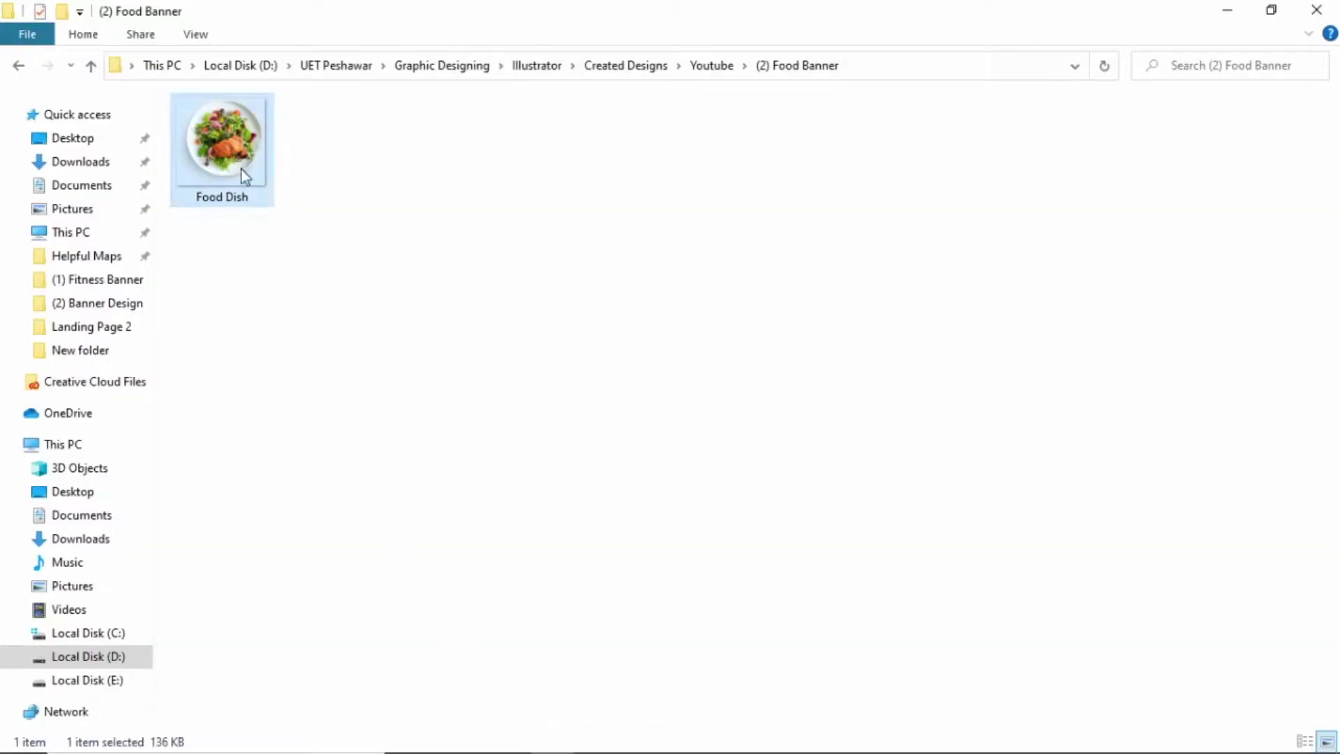
left_click_drag(241, 169, 815, 437)
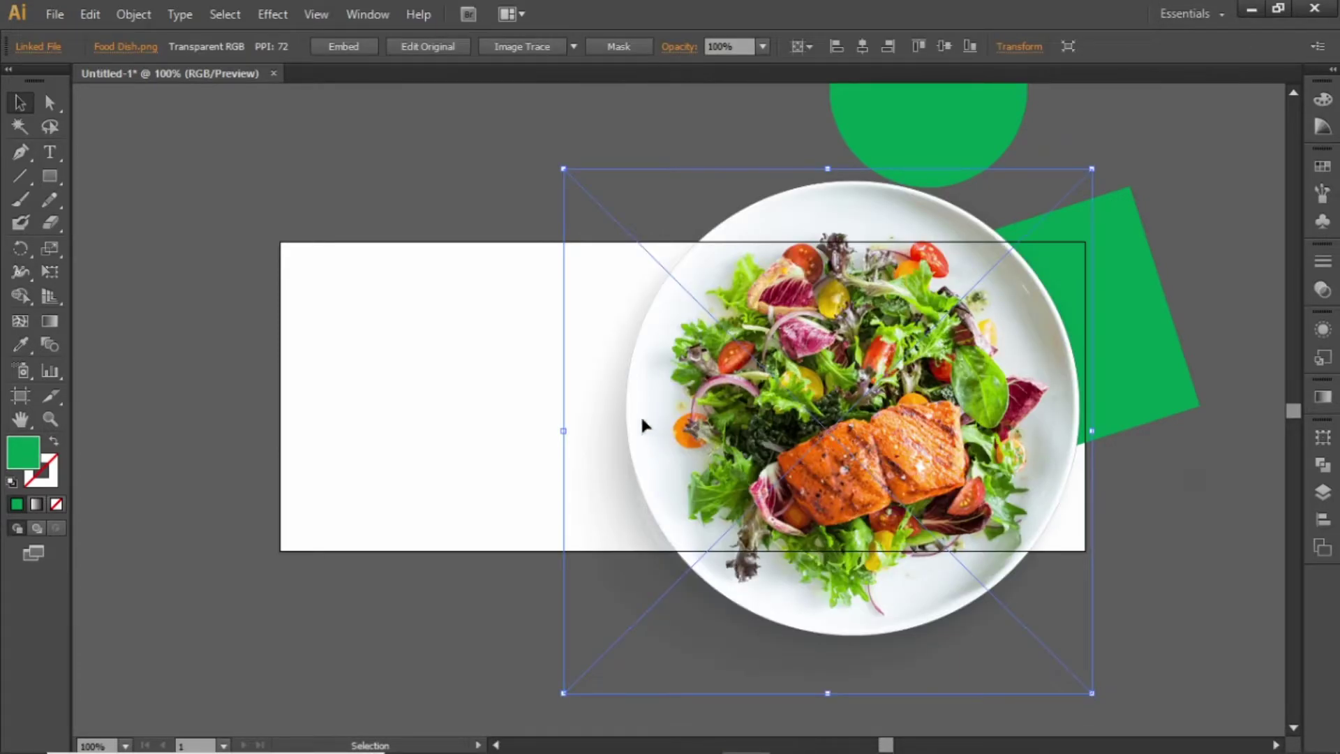
Shrink the salad plate image and centre it inside the green shape's rounded end
left_click_drag(563, 430, 912, 430)
mouse_move(1019, 444)
left_mouse_down()
mouse_move(855, 432)
mouse_move(1011, 419)
left_mouse_up()
left_click_drag(923, 406, 923, 401)
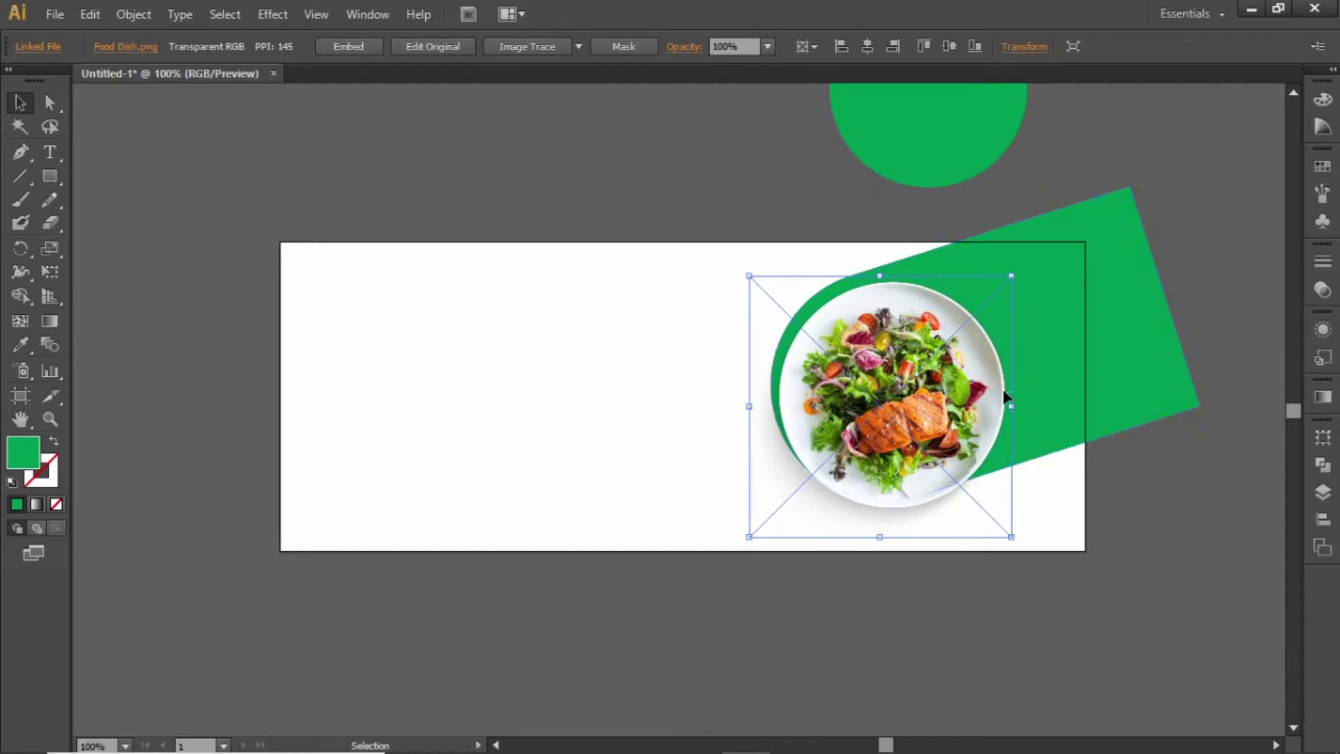
left_click_drag(1005, 397, 1002, 394)
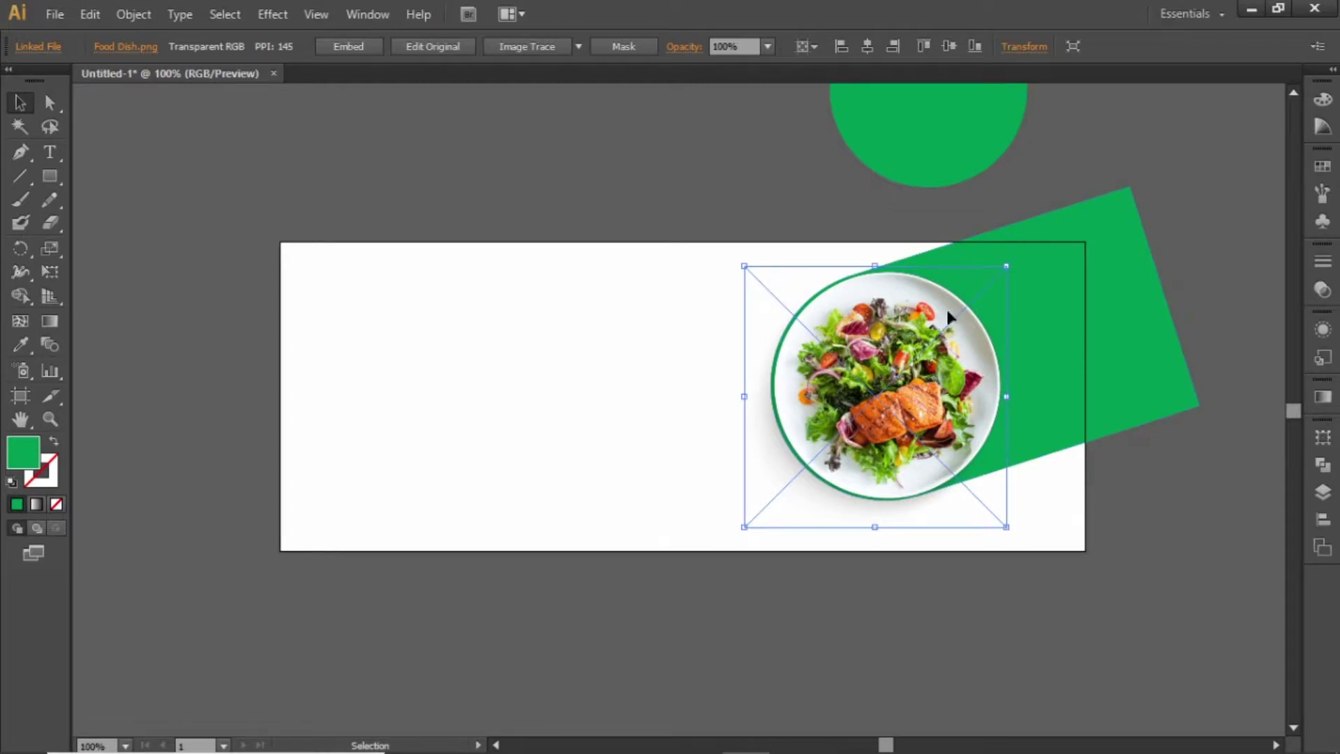
Scale the plate and green shape down together, then fine-tune the plate's size
left_click(1136, 276, "shift")
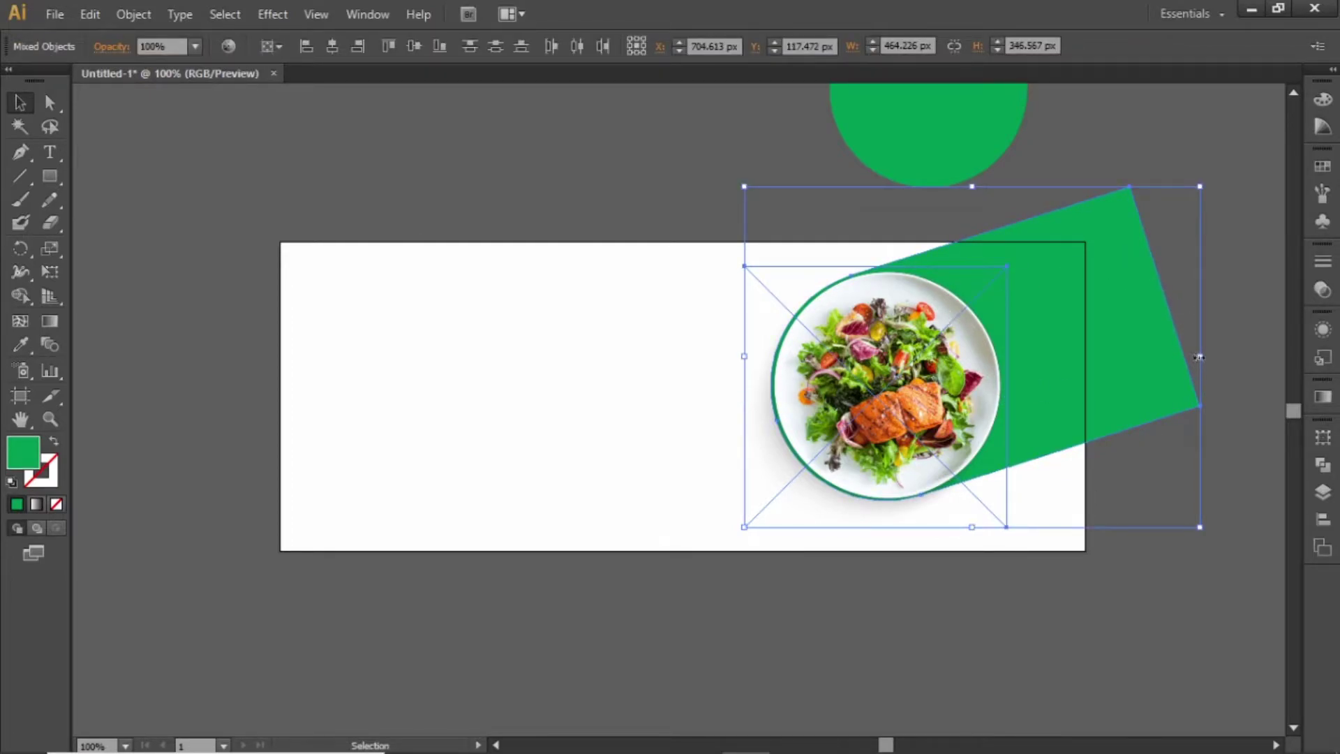
left_click_drag(1199, 356, 1167, 378)
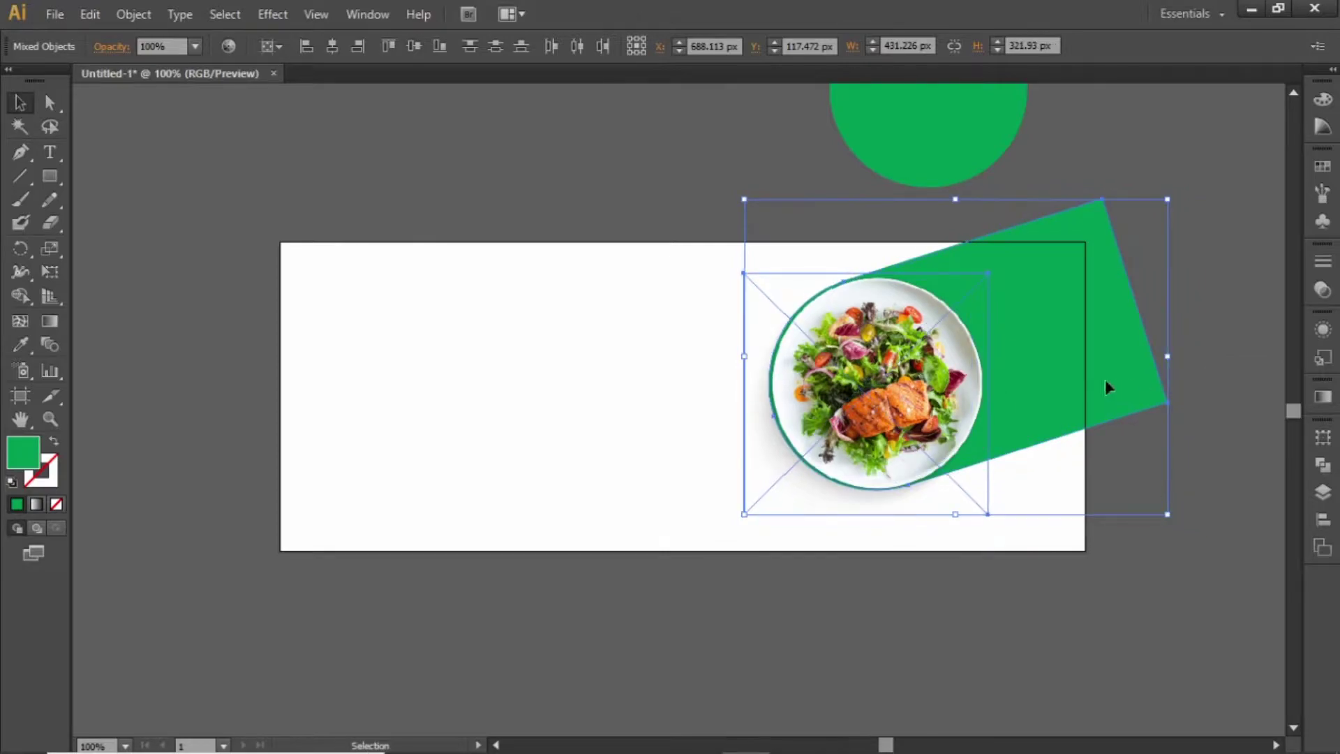
left_click_drag(937, 386, 937, 394)
left_click(1071, 554)
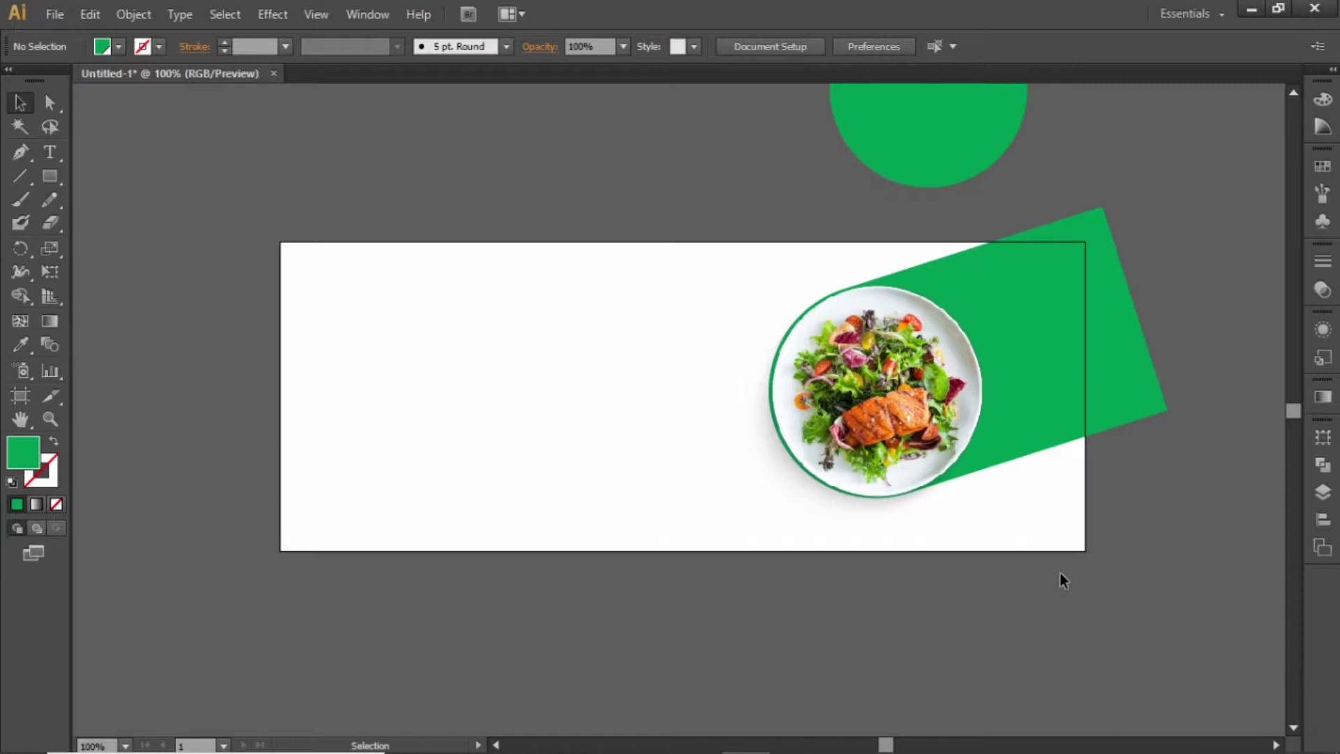
left_click(921, 429)
left_click_drag(744, 402, 751, 402)
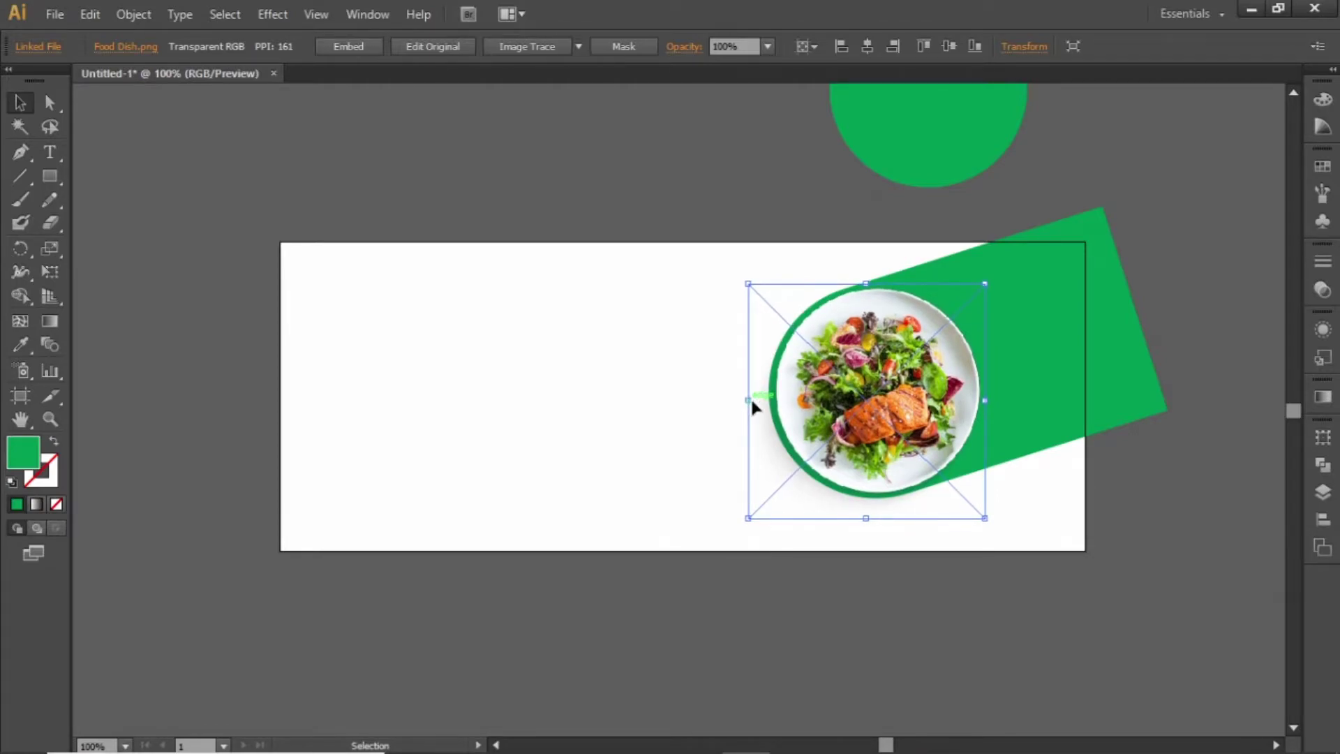
left_click(644, 204)
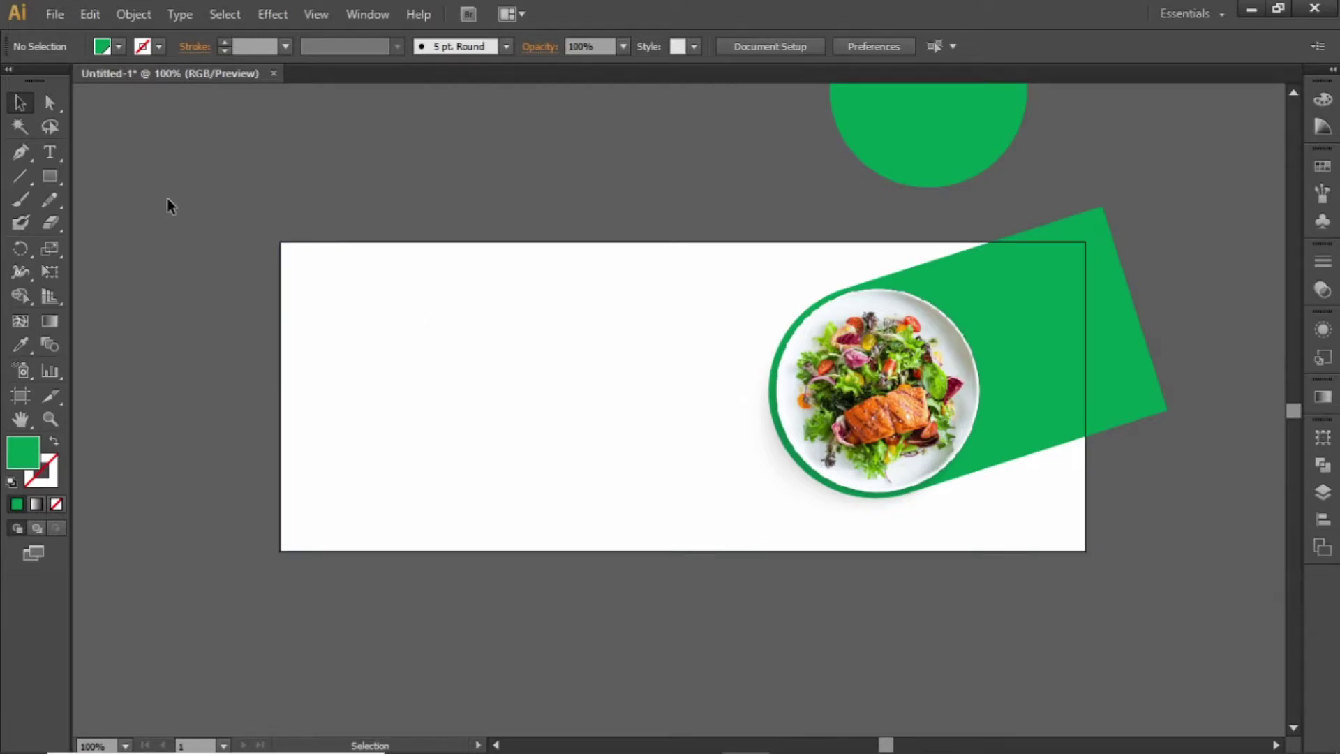
Type the two-line headline 'ENJOY OUR' / 'DELICIOUS FOOD' on the left of the artboard
left_click(51, 152)
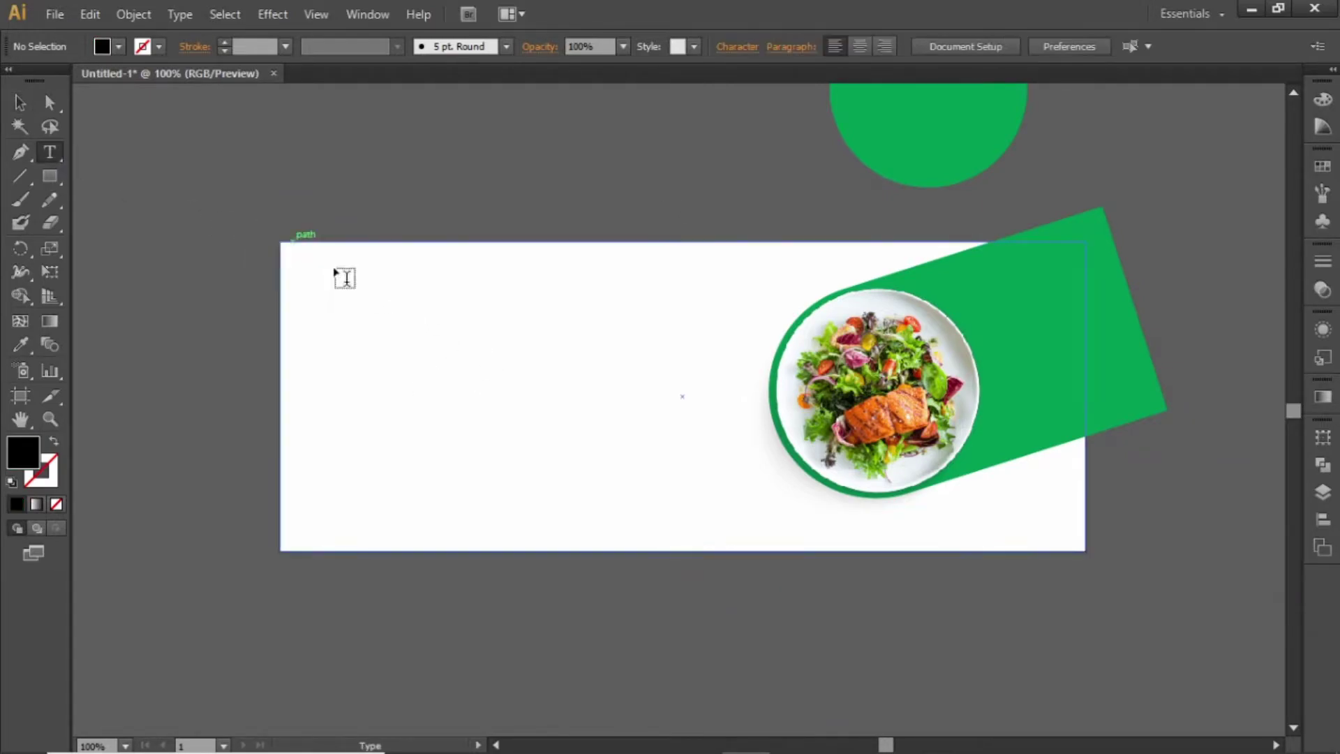
left_click(387, 368)
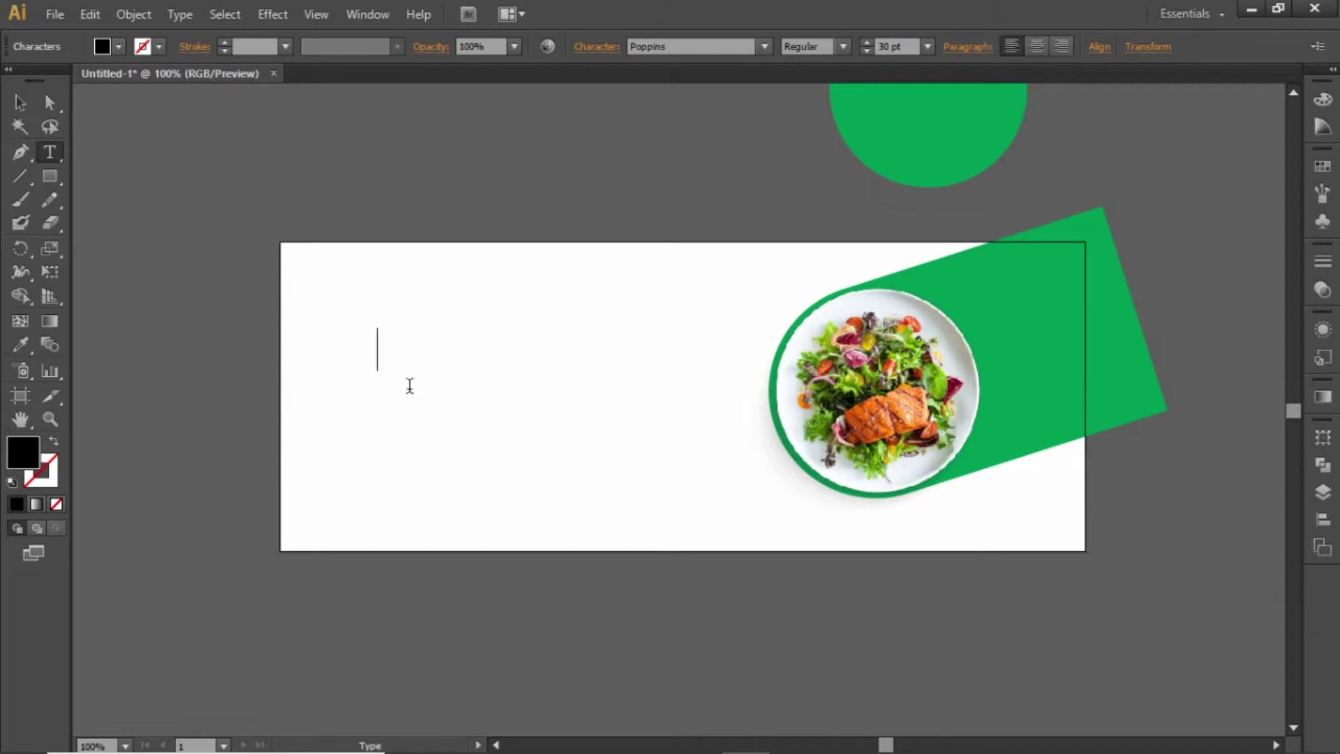
type("ENJOY OUR")
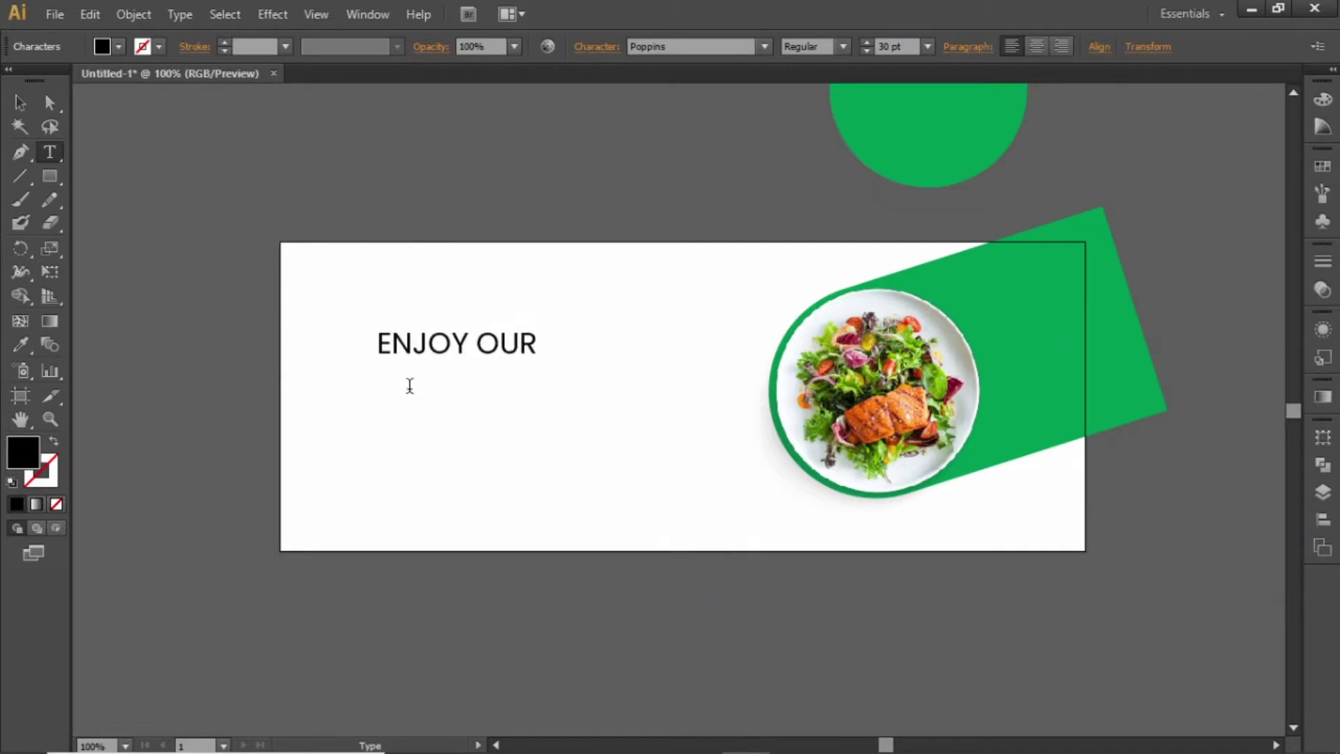
key("Return")
type("DELICIOUS FOOD")
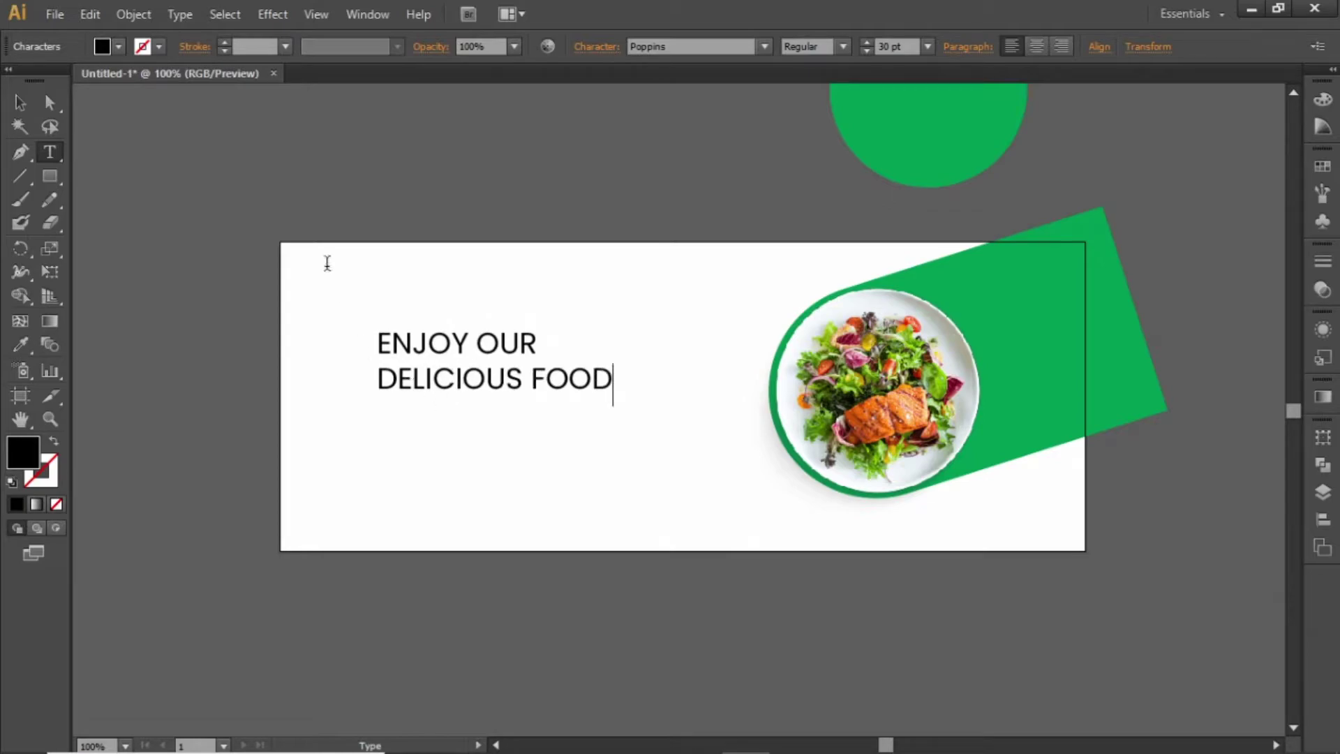
left_click(19, 102)
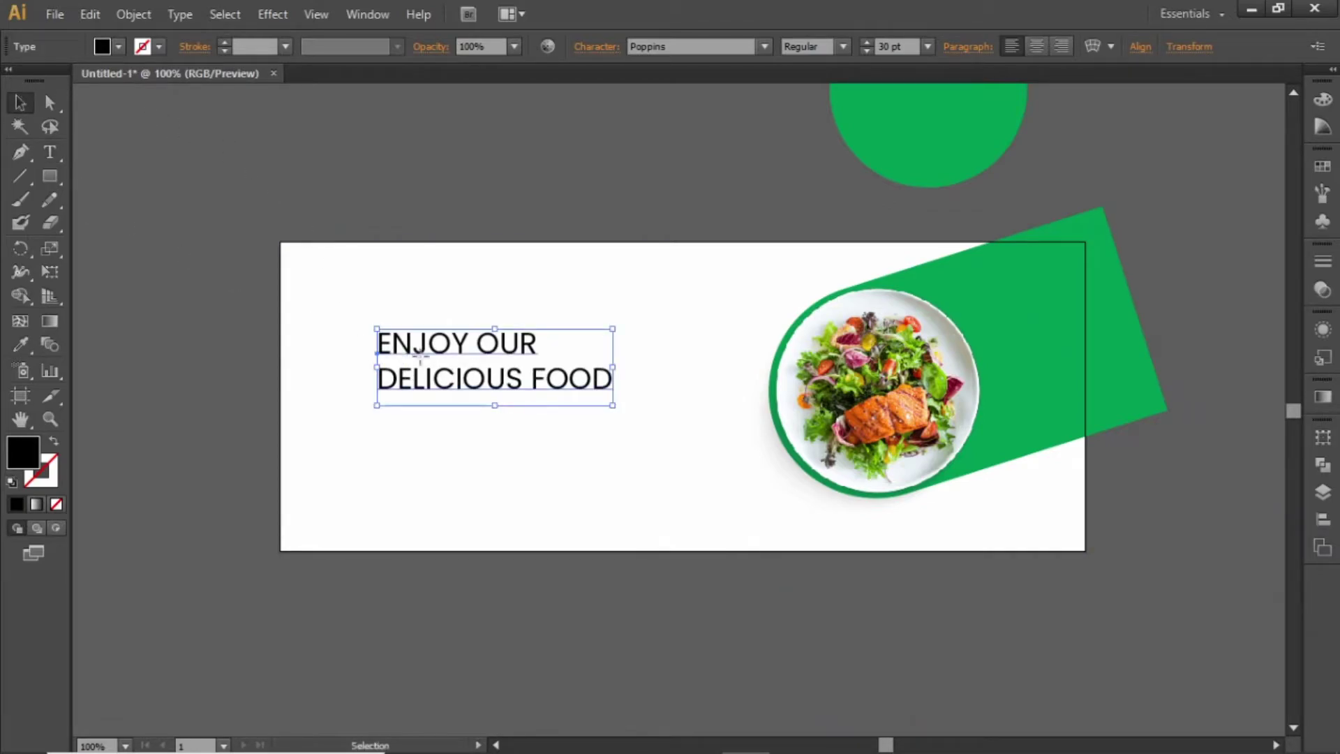
Move the headline up and left beside the plate and centre the banner in view
left_click_drag(421, 356, 400, 344)
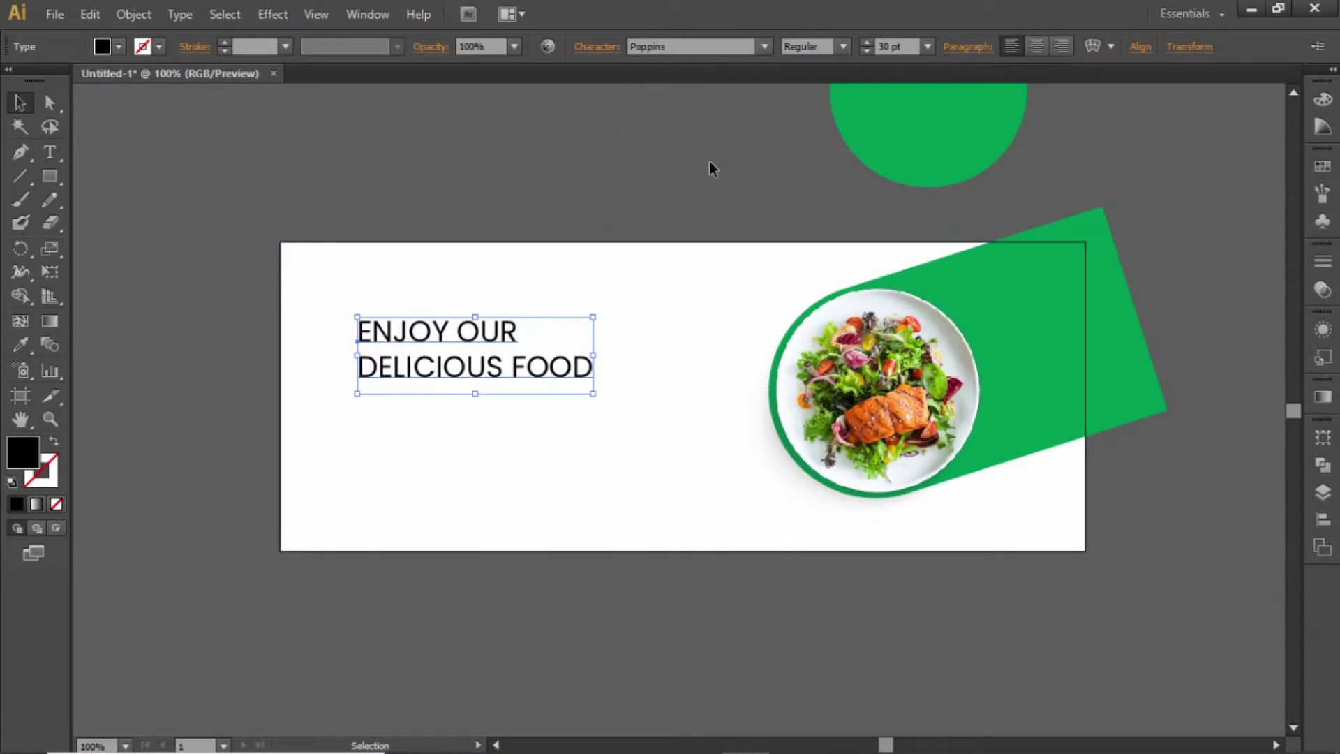
scroll(679, 416, "up", 1)
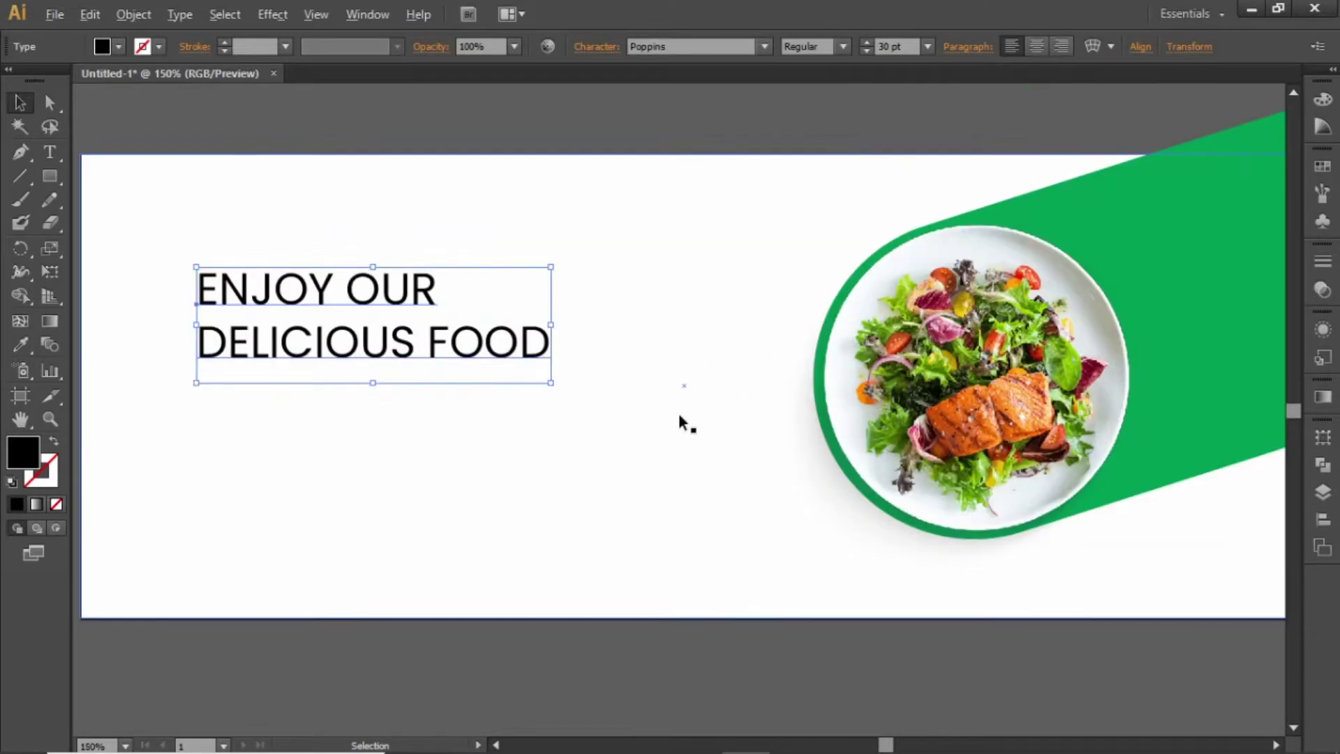
left_click(670, 356)
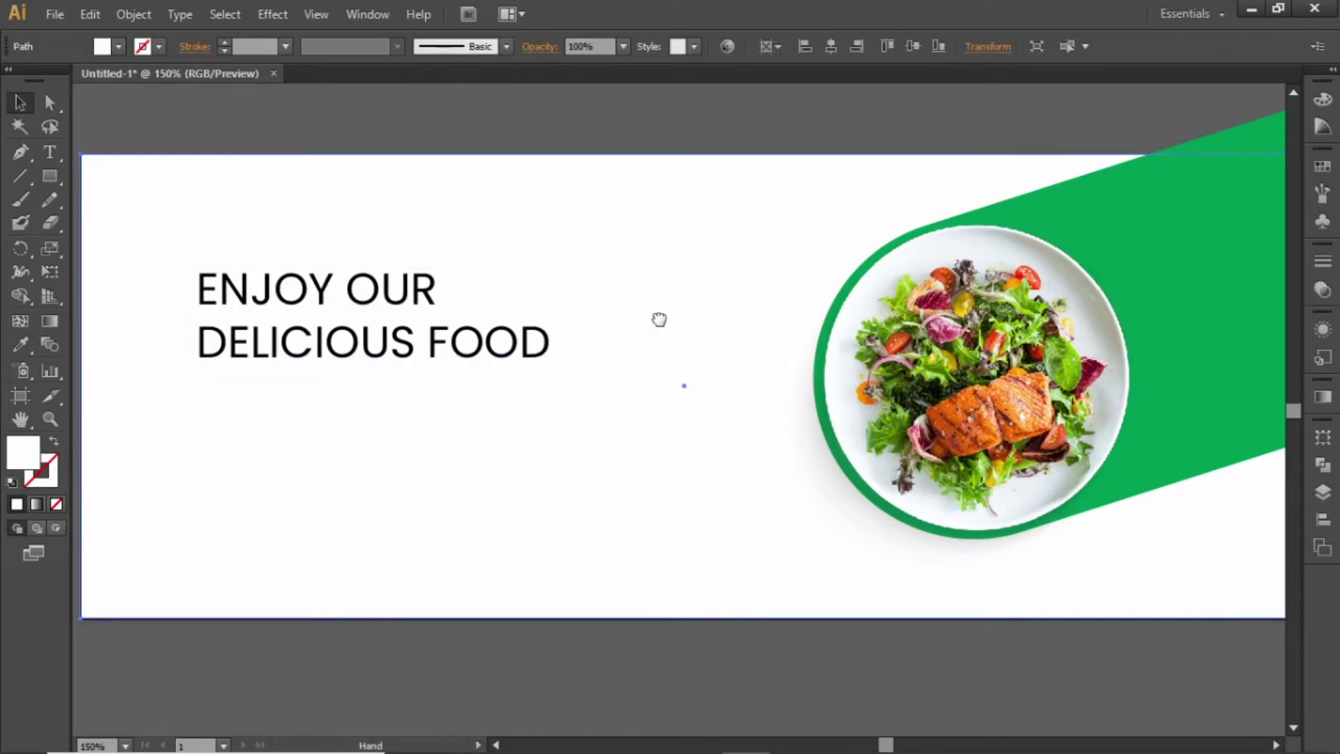
left_click_drag(659, 317, 719, 345)
left_click(655, 172)
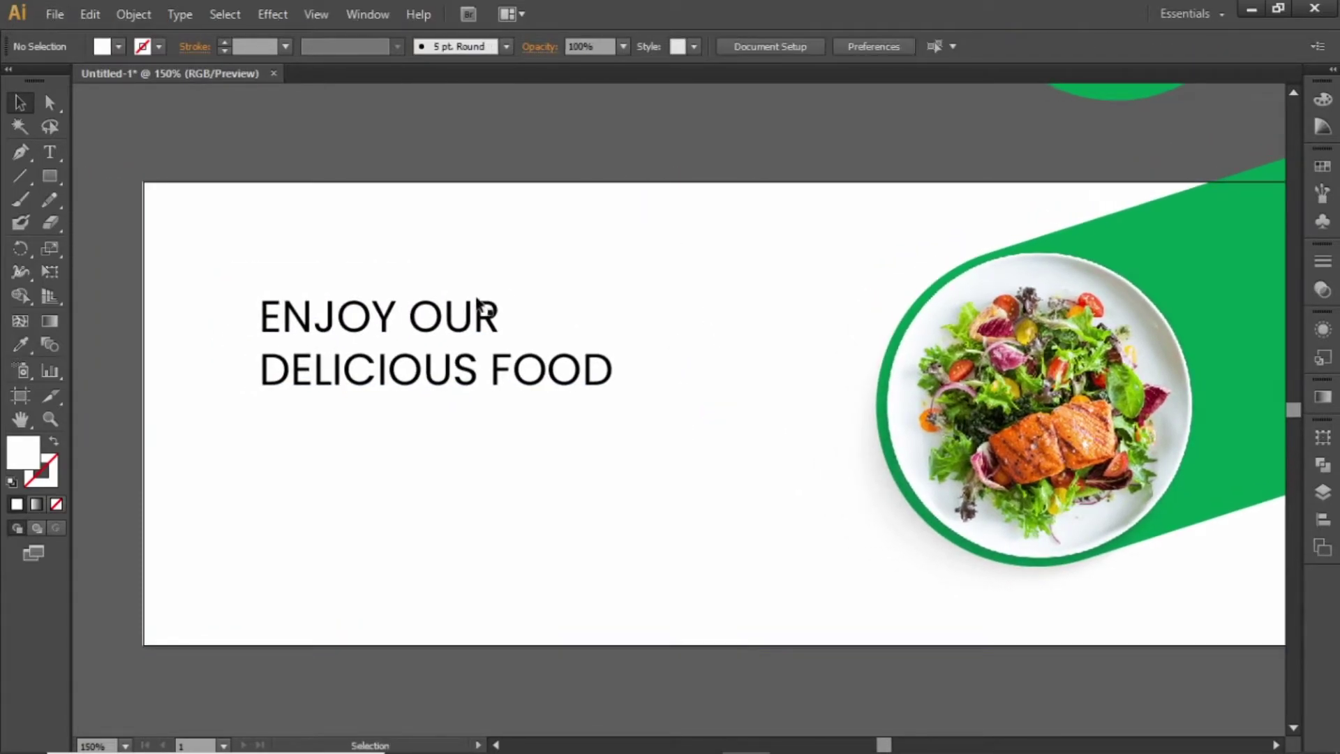
Make the headline Bold and sample the arch's green onto it with the Eyedropper
left_click_drag(457, 325, 439, 340)
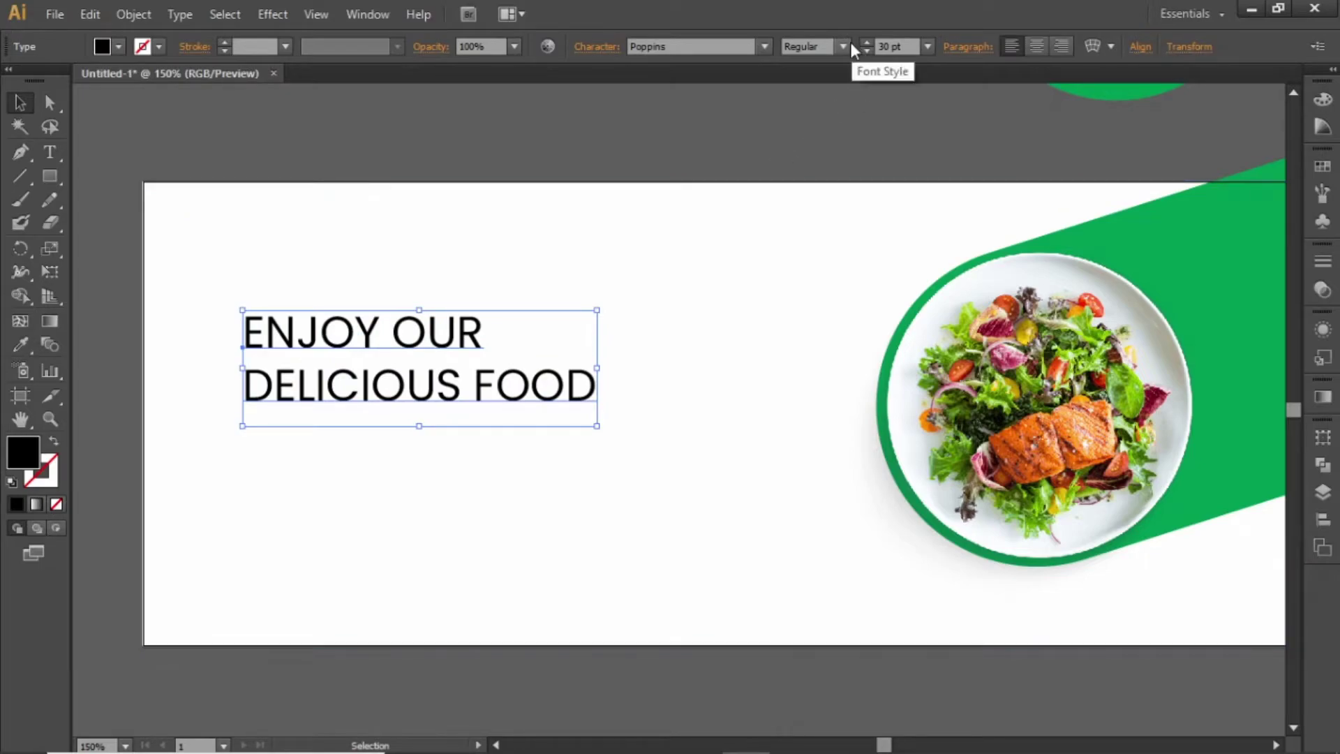
left_click(846, 44)
left_click(832, 115)
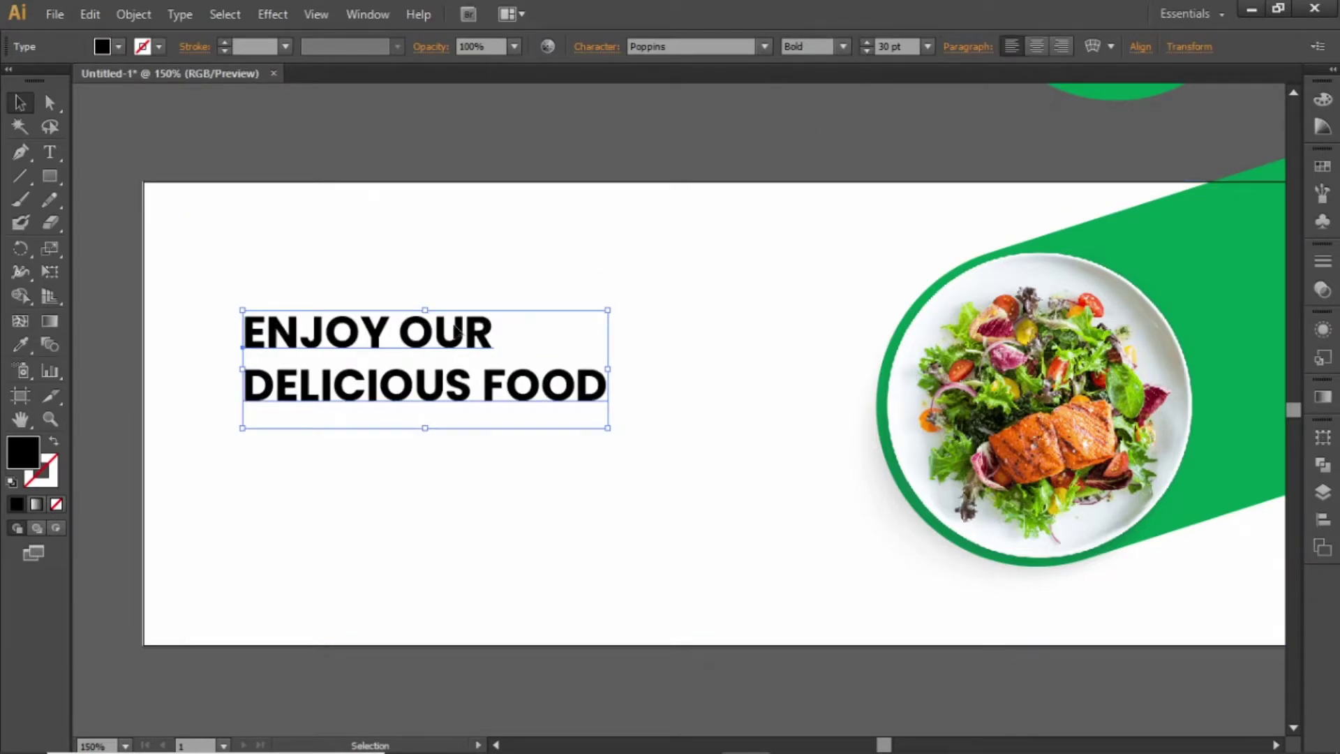
left_click(21, 344)
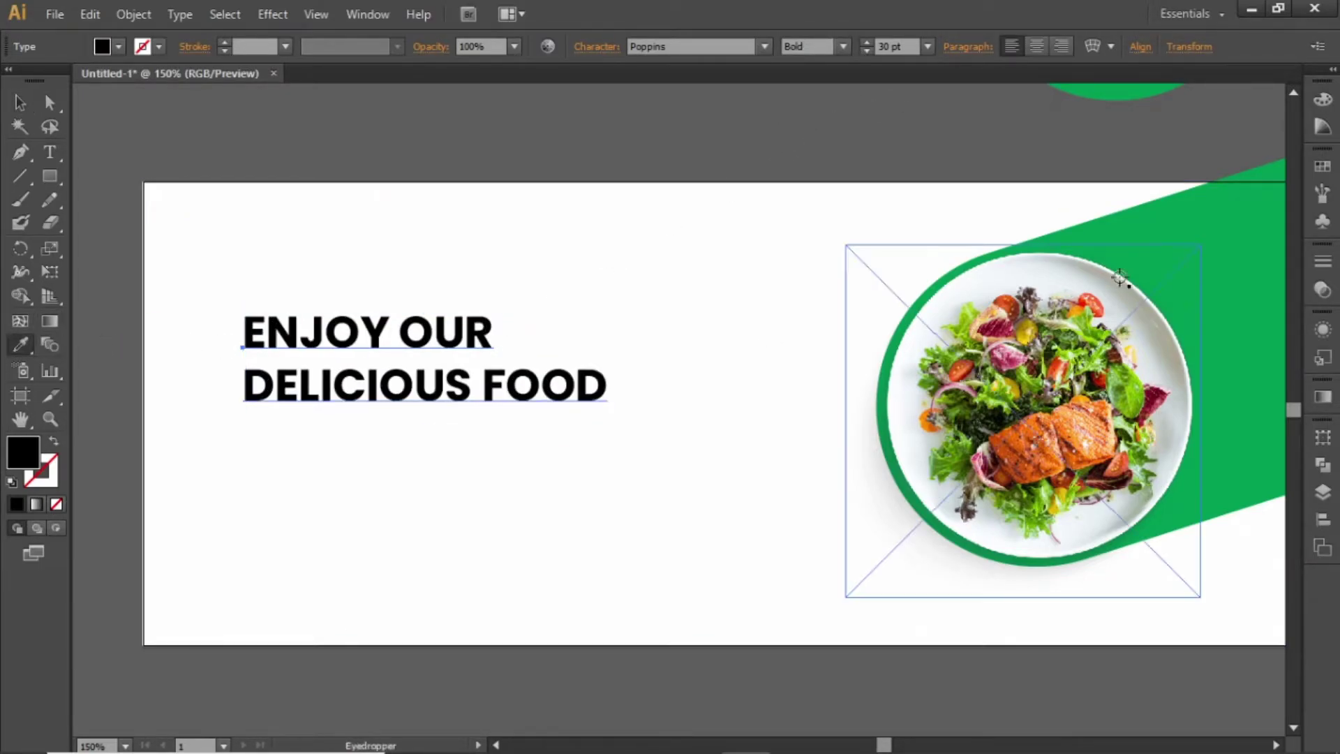
left_click(1178, 237)
left_click(20, 103)
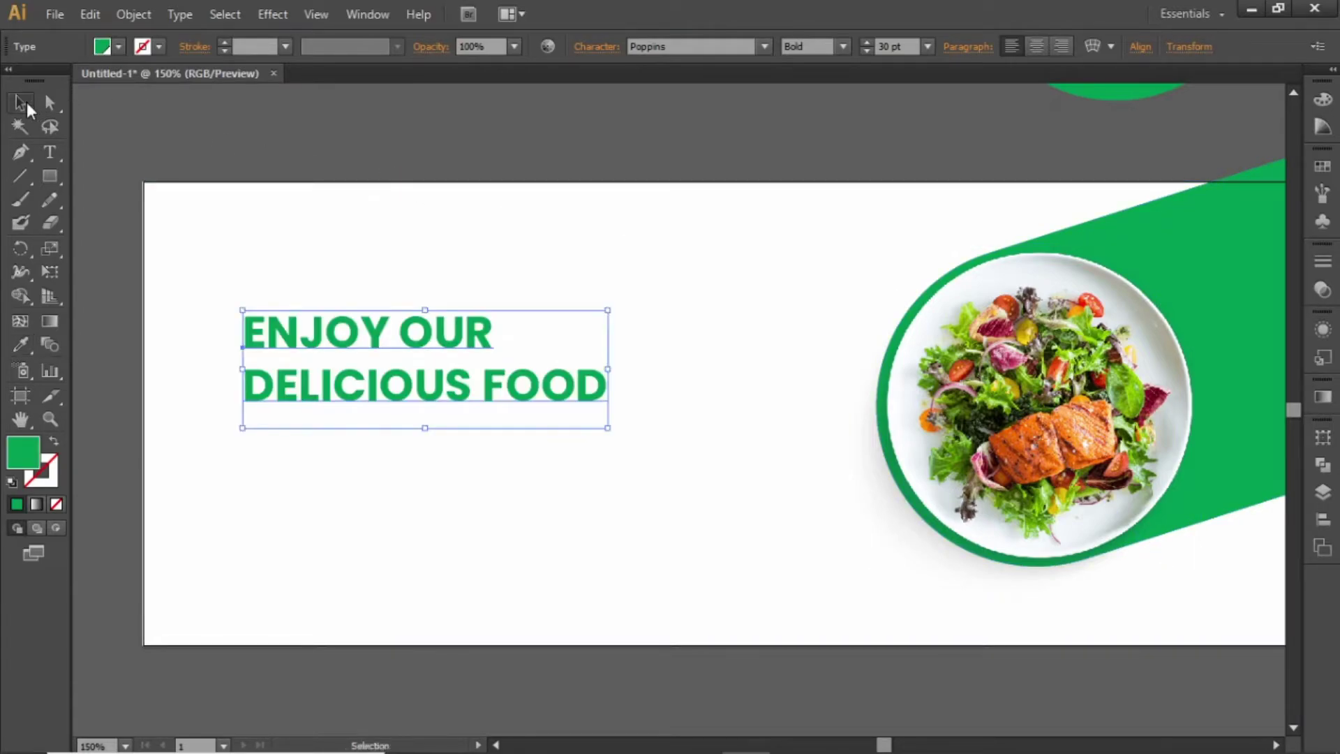
left_click_drag(339, 323, 329, 337)
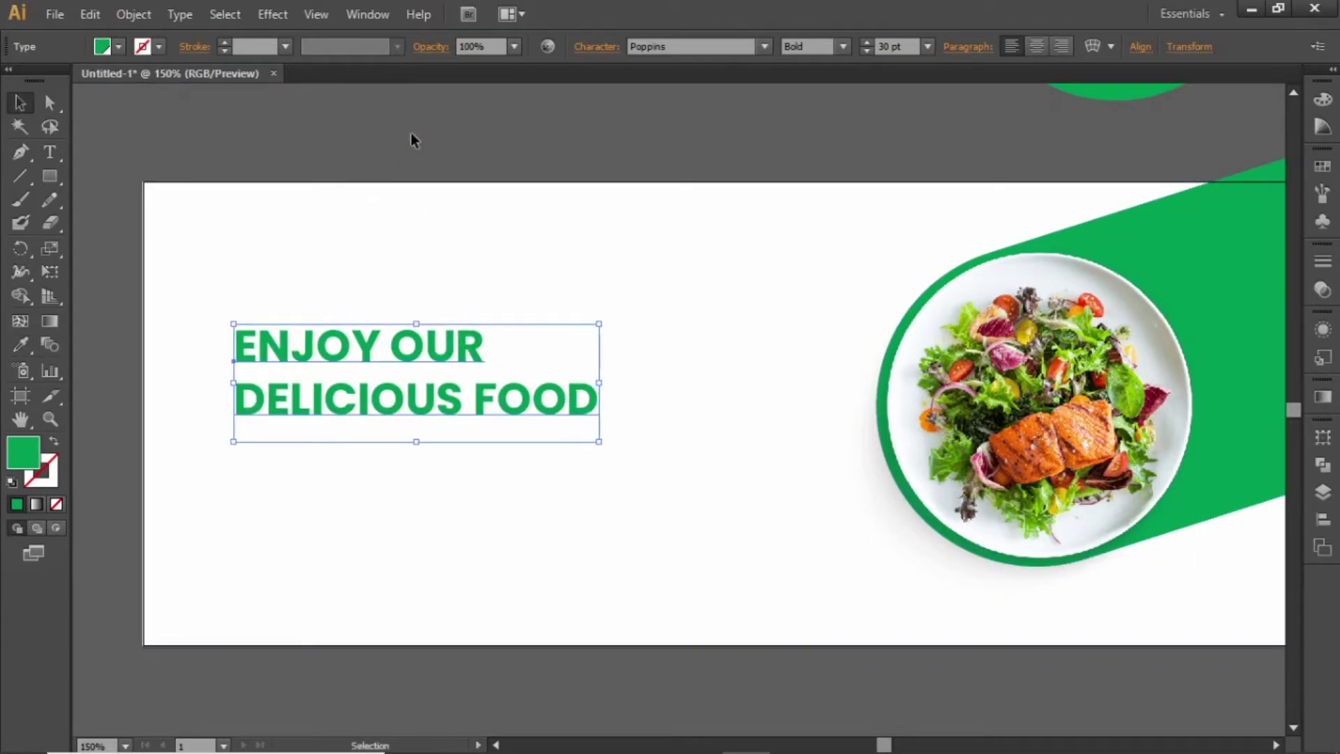
left_click(412, 124)
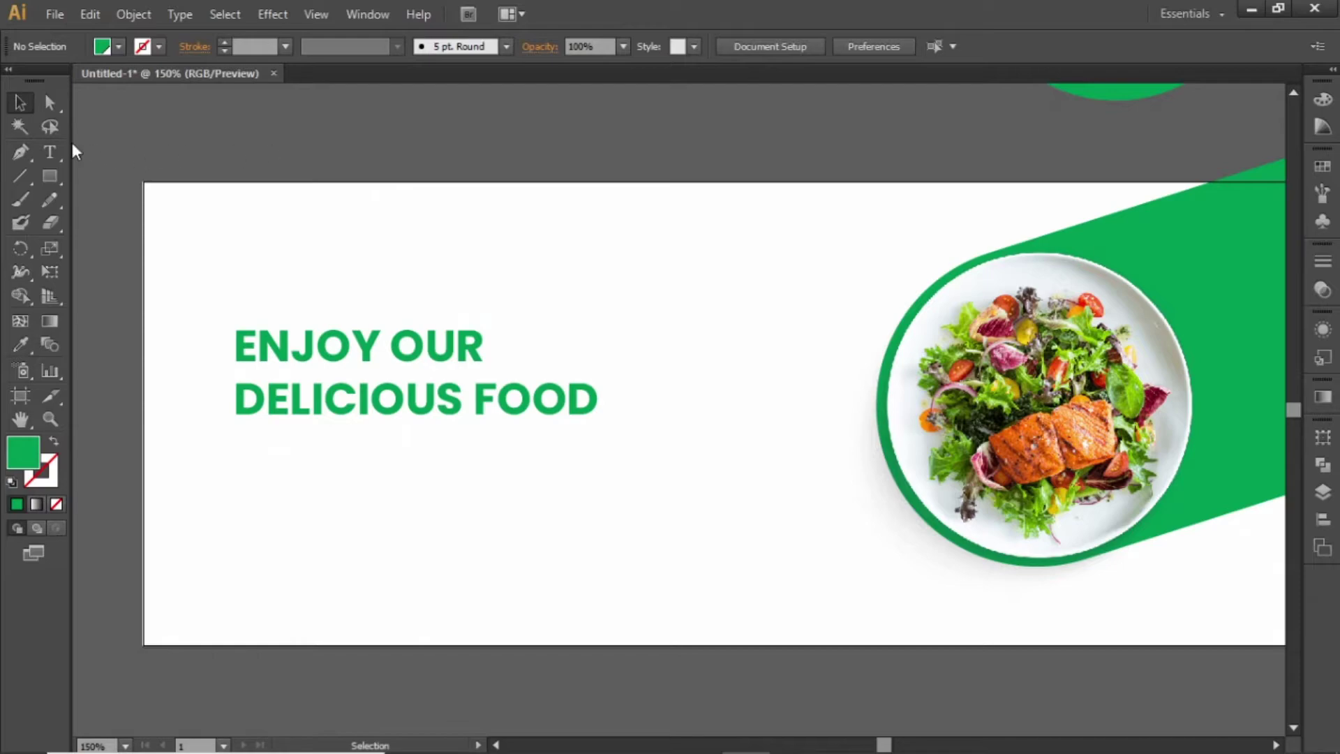
Draw an empty text area below the headline and visit the Lorem Ipsum page in Chrome
left_click(49, 150)
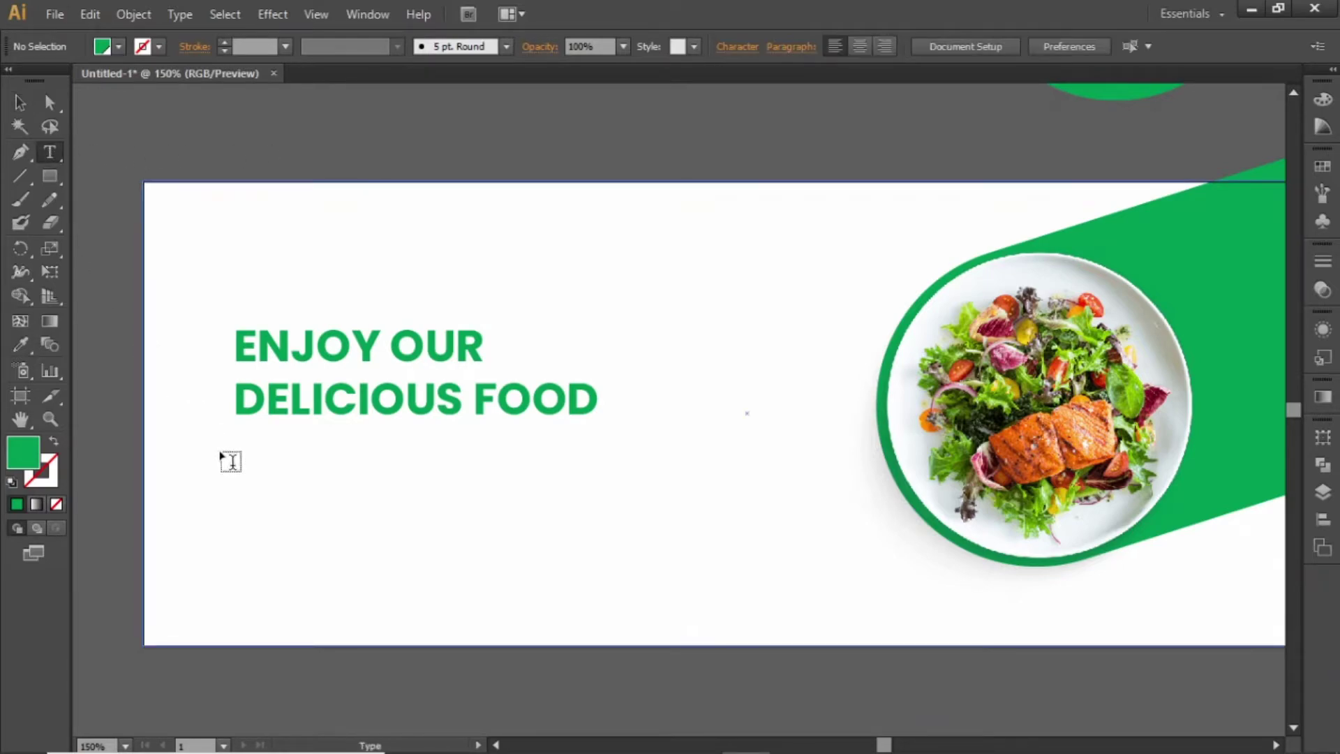
left_click_drag(238, 447, 606, 538)
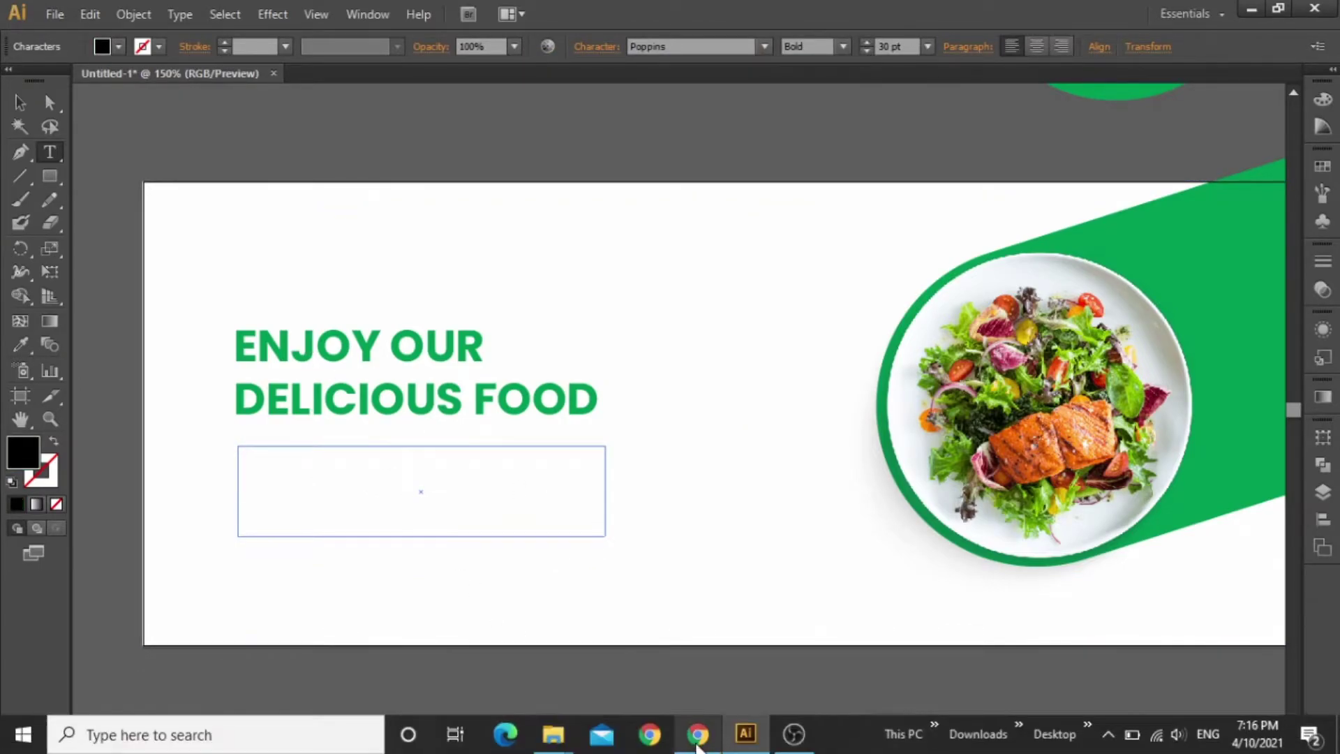
left_click(698, 734)
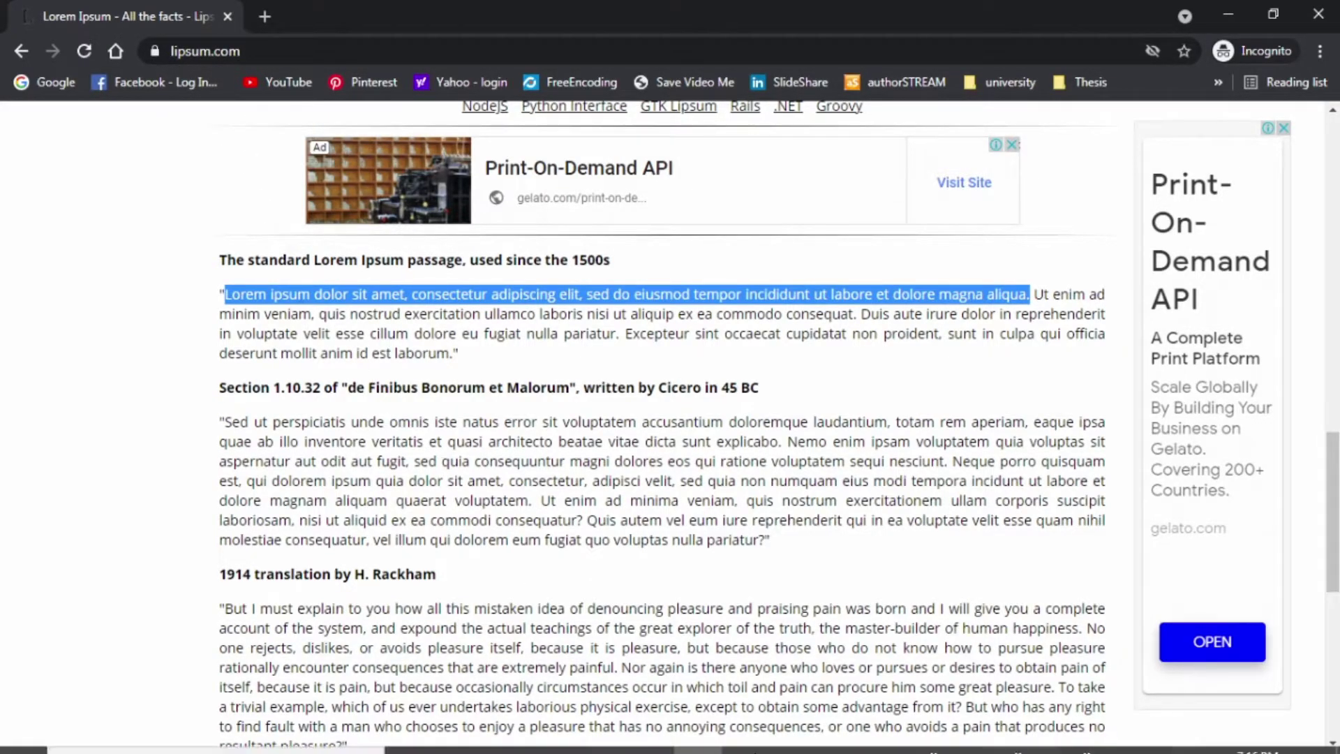
left_click(733, 736)
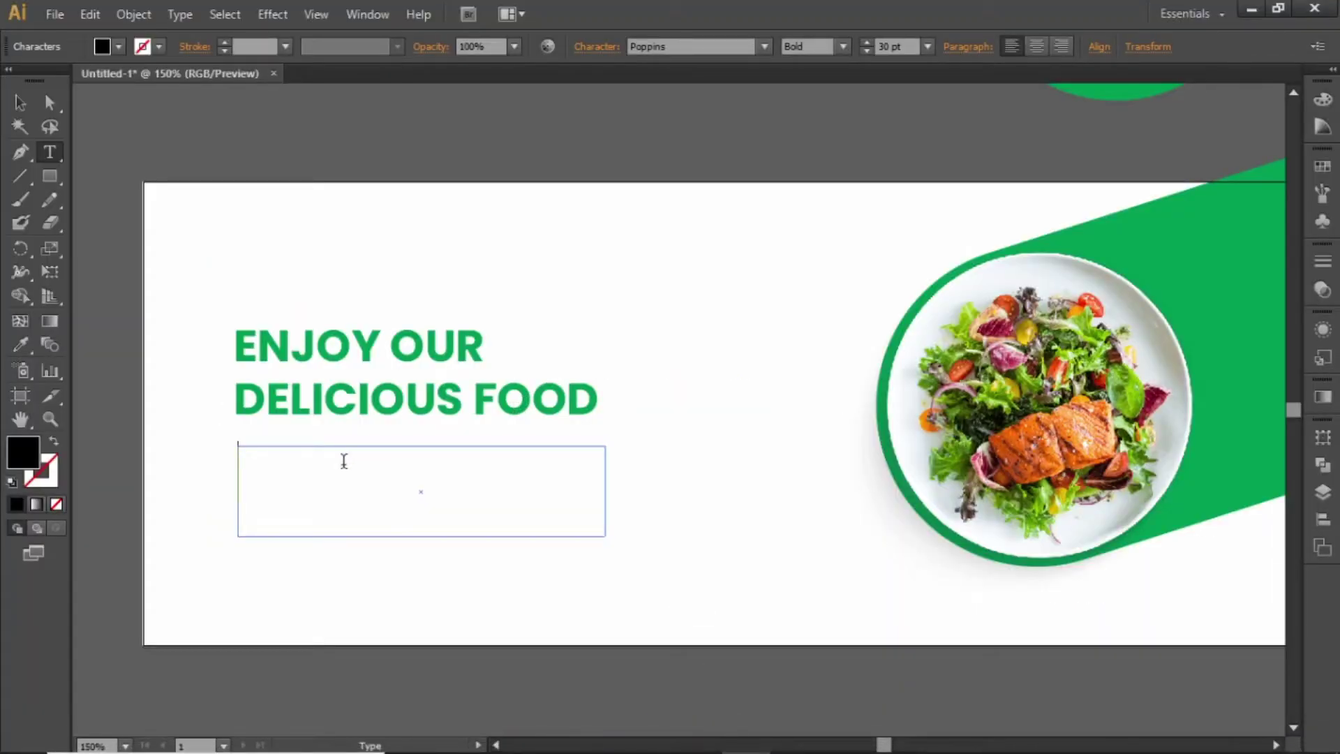
Paste placeholder text into the box and set it to Poppins Regular 9 pt
left_click(344, 460)
key("ctrl+v")
left_click(21, 103)
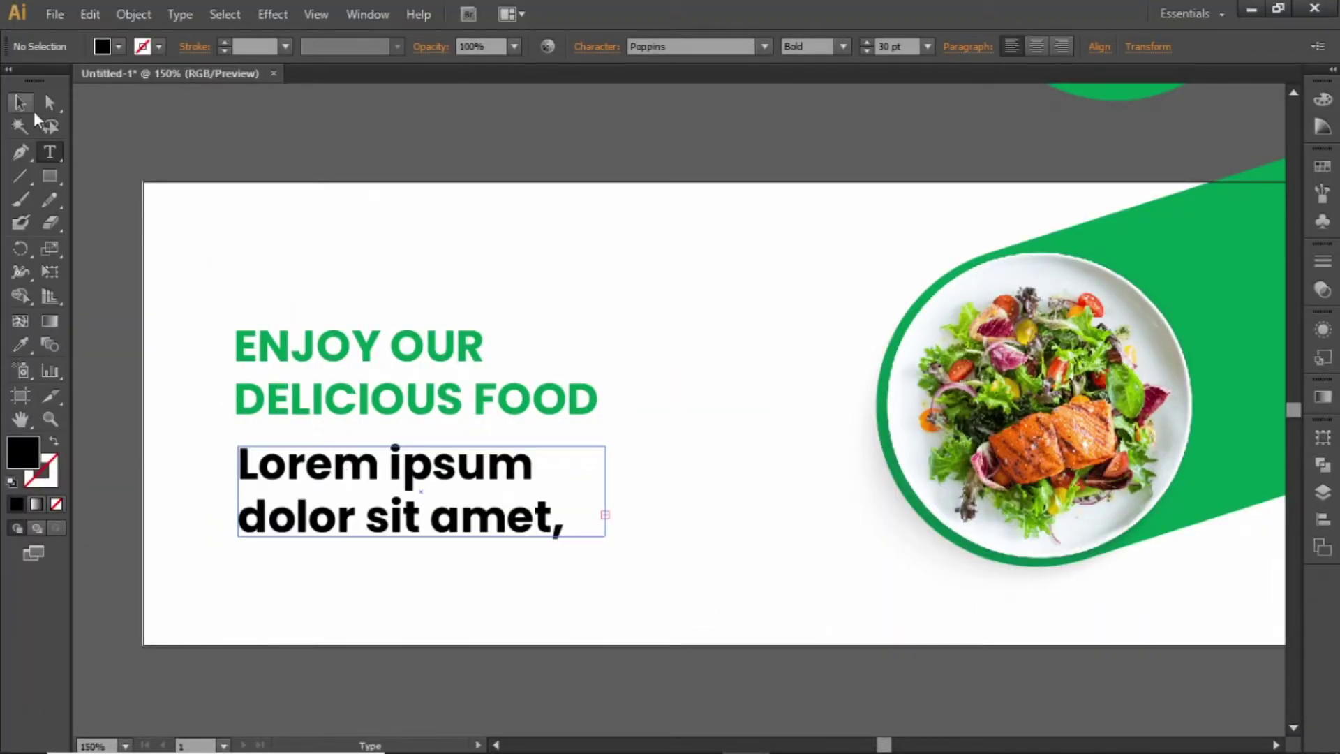
left_click(843, 46)
left_click(835, 61)
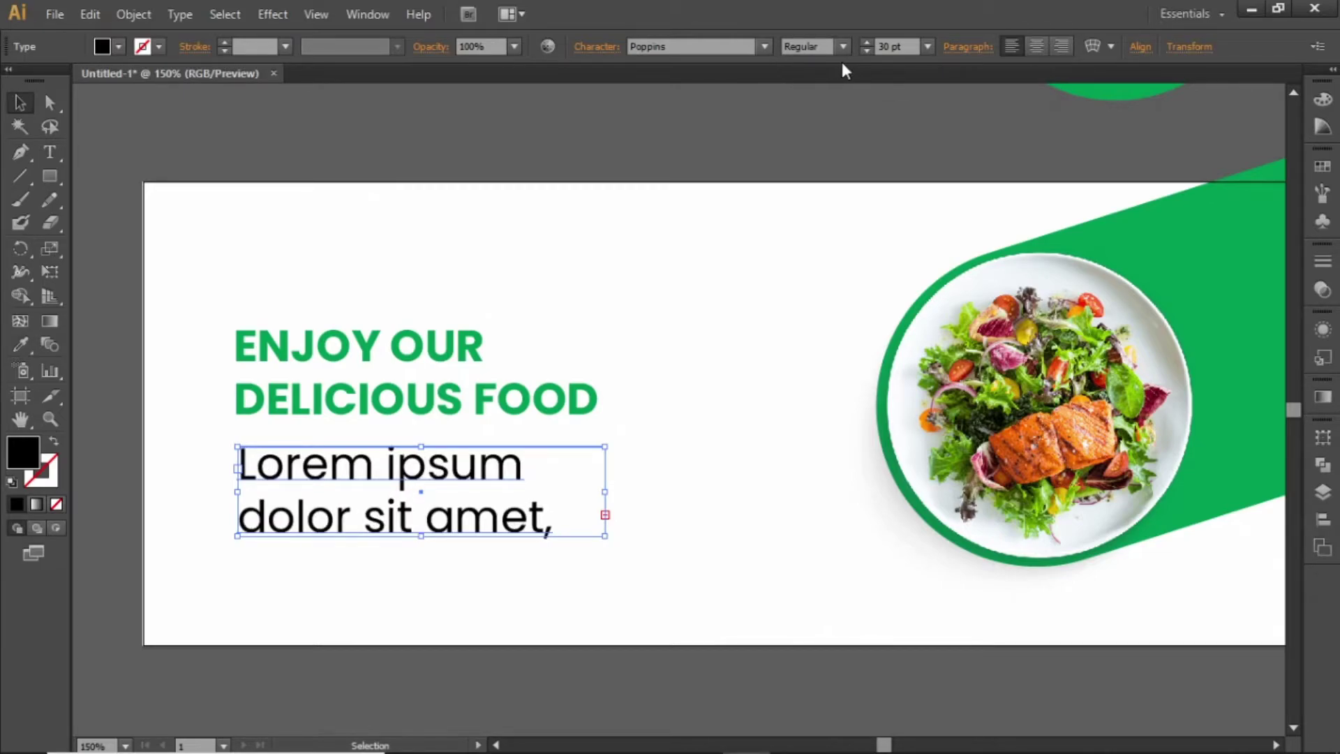
double_click(886, 46)
type("9")
key("Return")
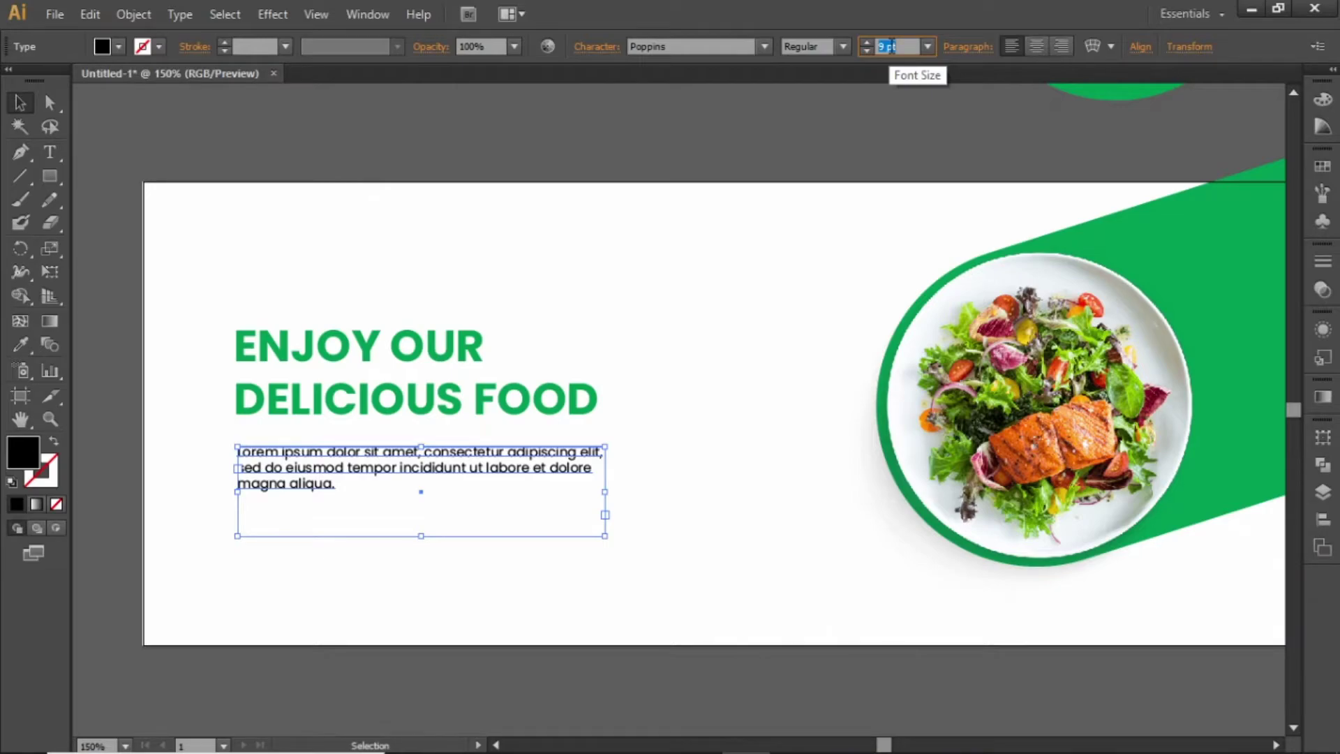
key("Escape")
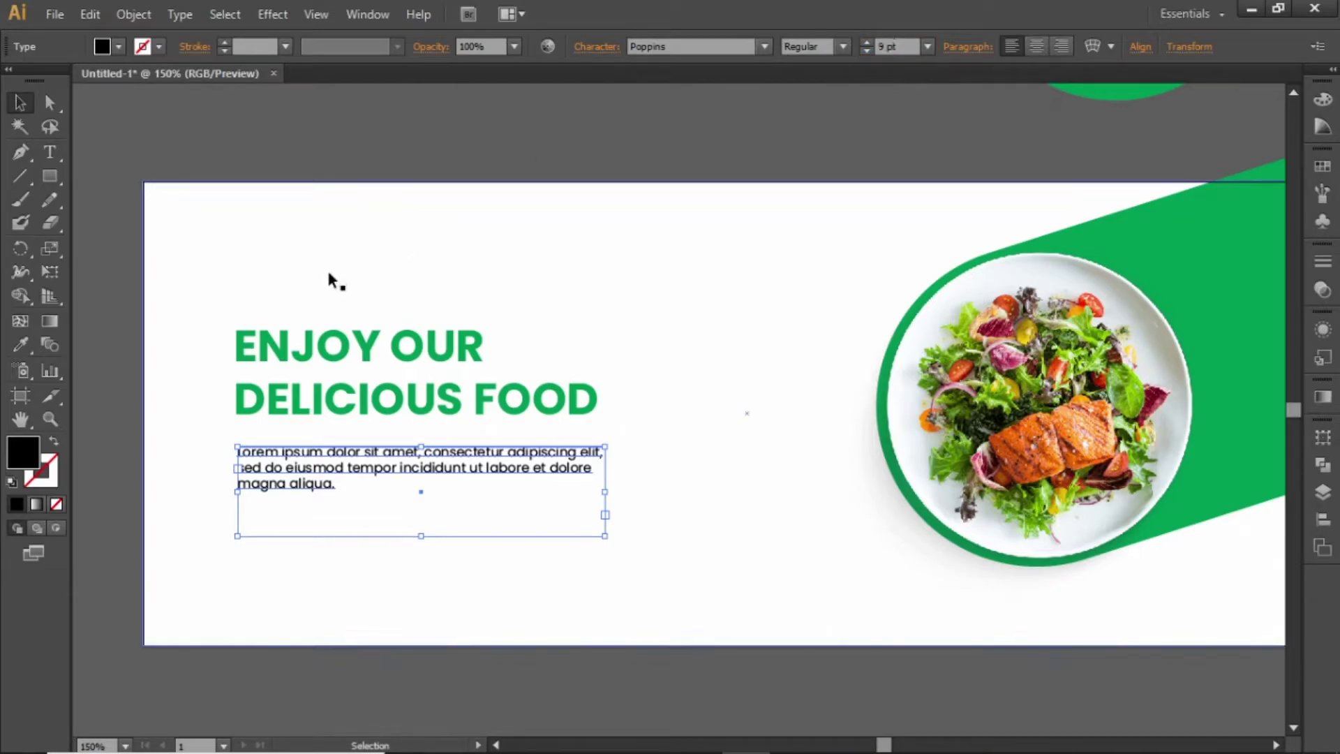
Set the body paragraph's opacity to 70%
left_click(362, 152)
left_click(401, 467)
left_click(513, 47)
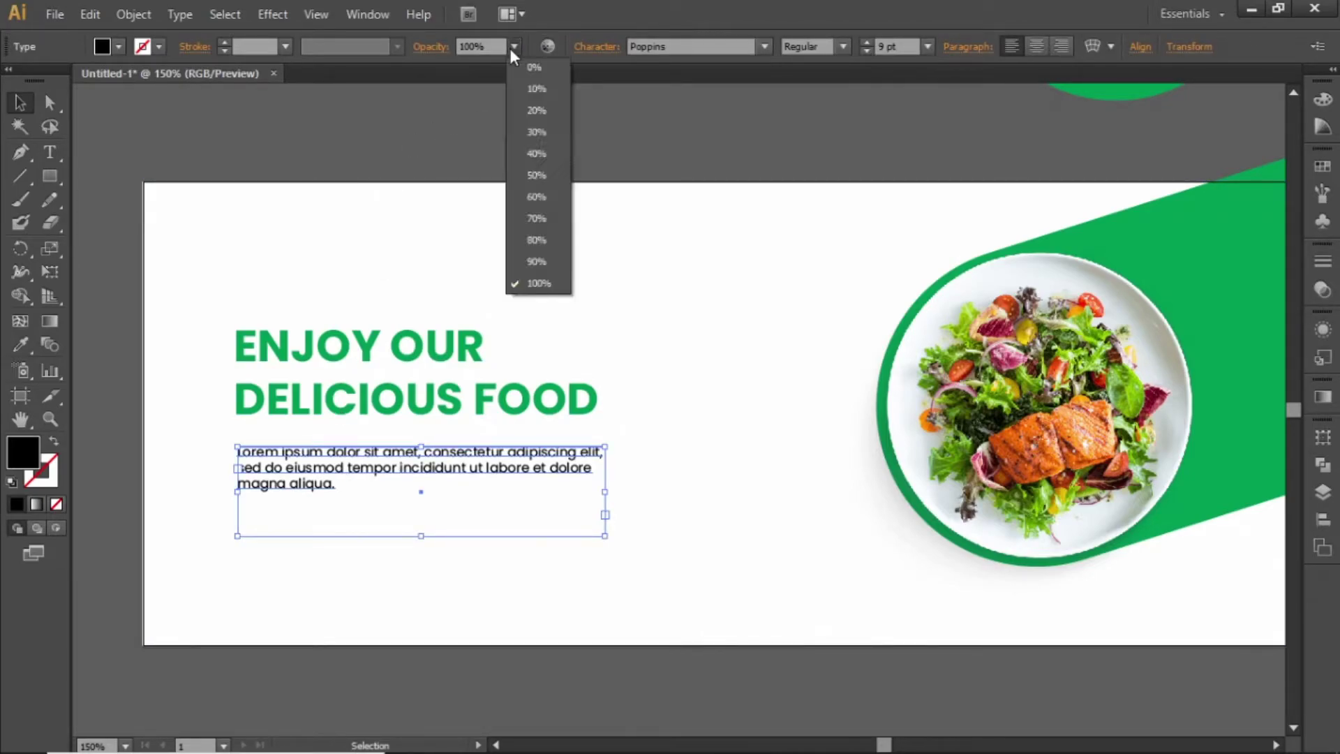
left_click(538, 218)
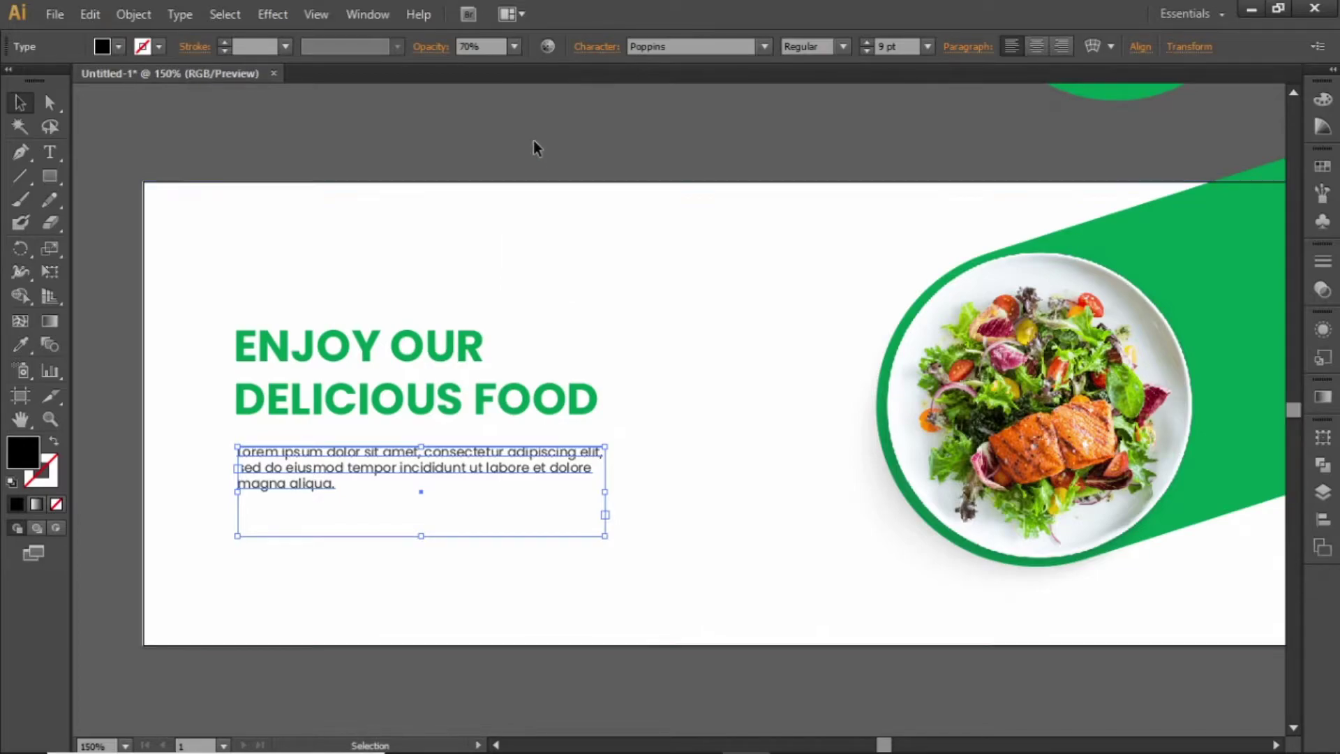
left_click(534, 113)
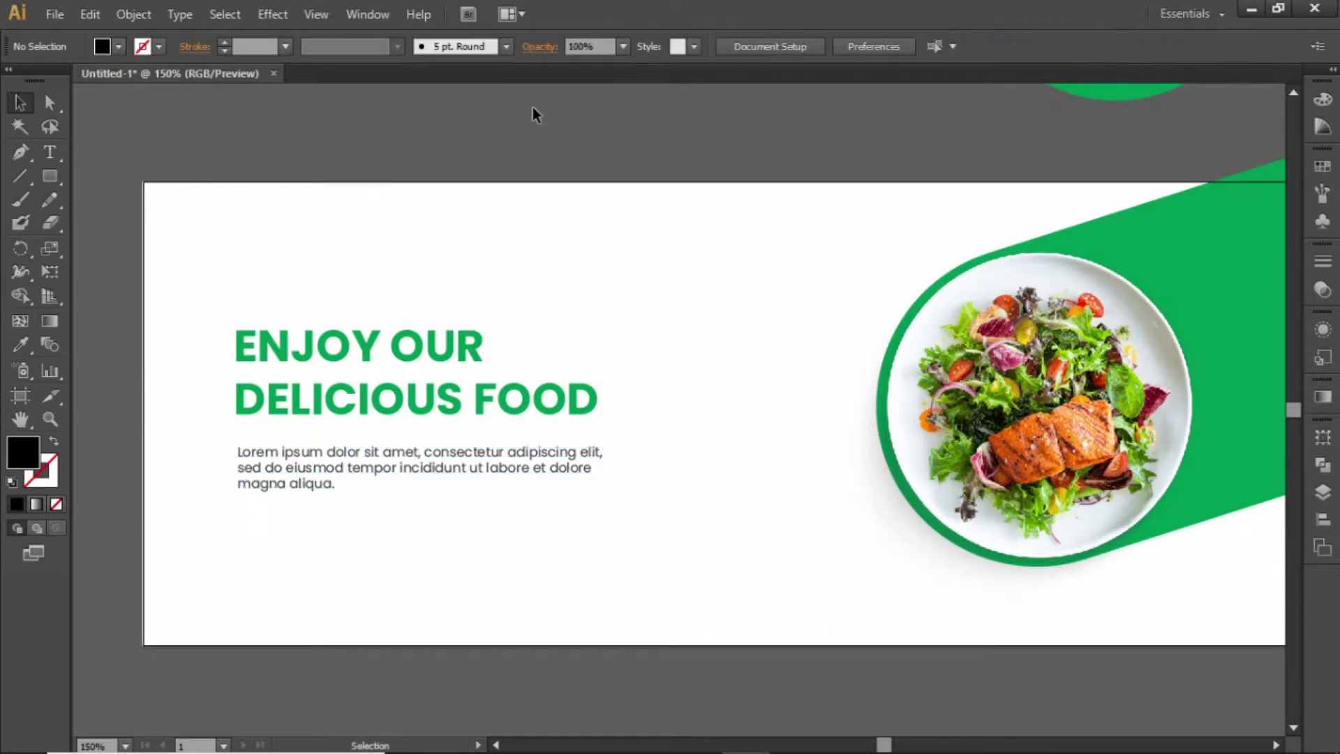
Raise the body paragraph's leading from 10.8 pt to about 14 pt in the Character panel
left_click(358, 440)
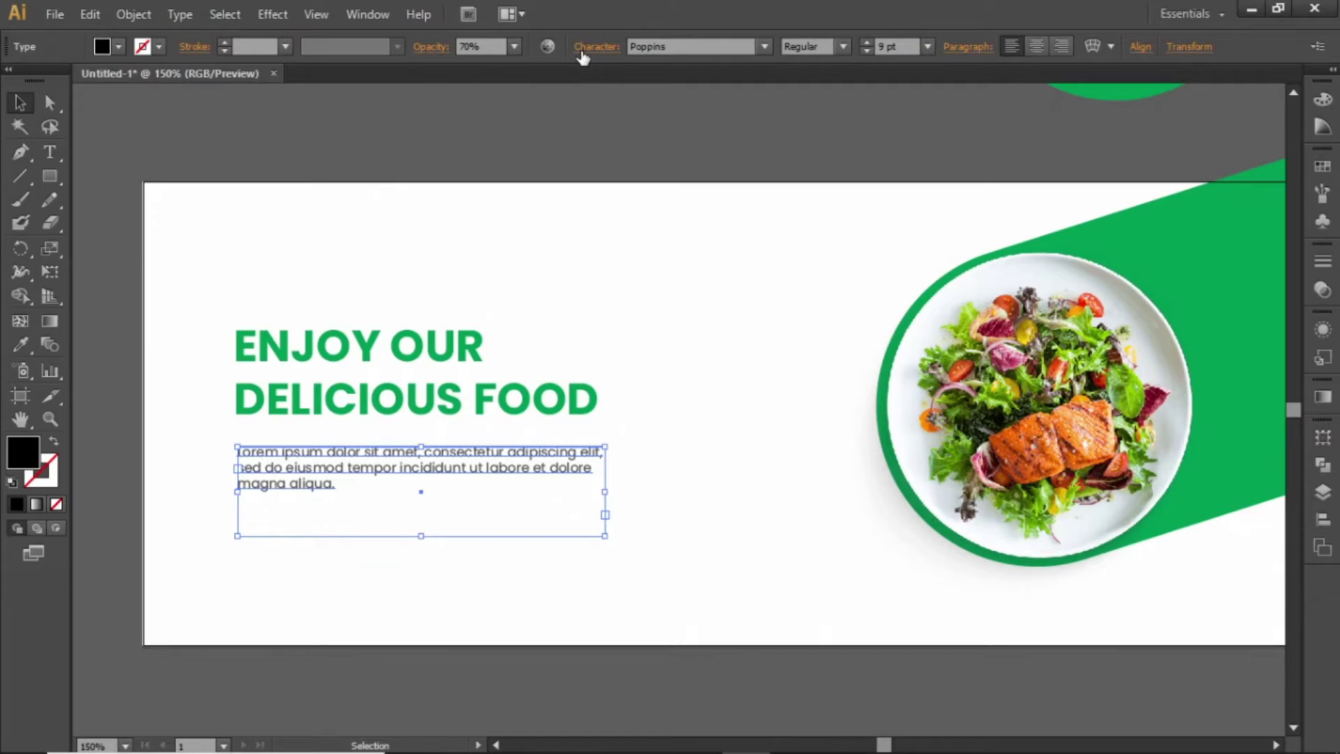
left_click(593, 49)
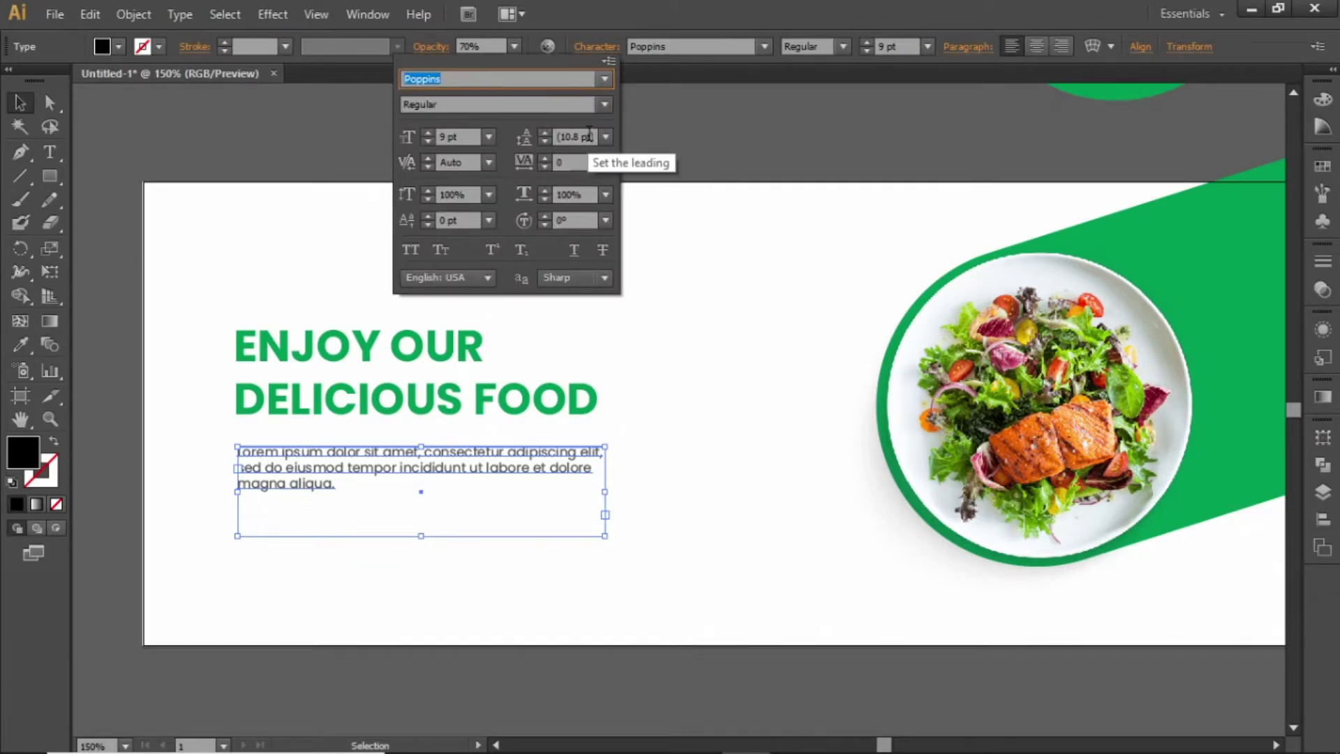
left_click(590, 136)
type("13")
key("Return")
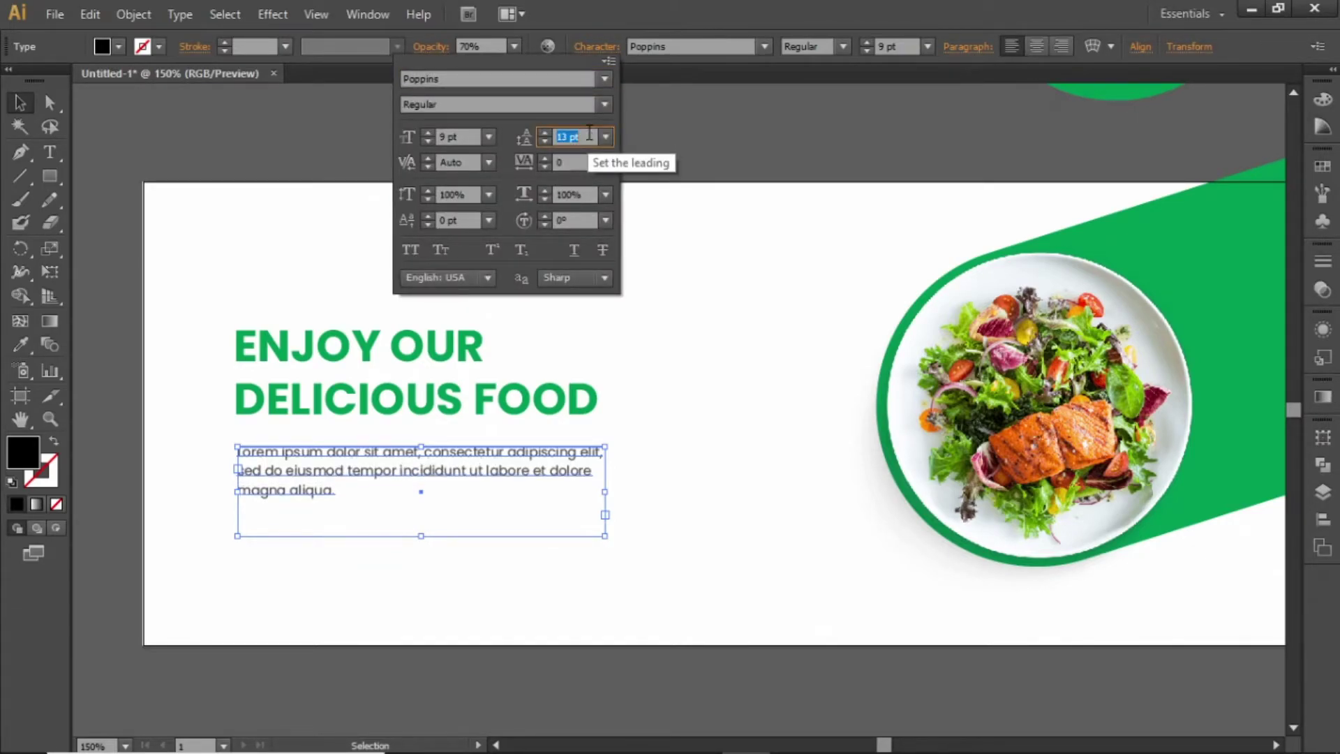
key("Up")
key("Up")
key("Down")
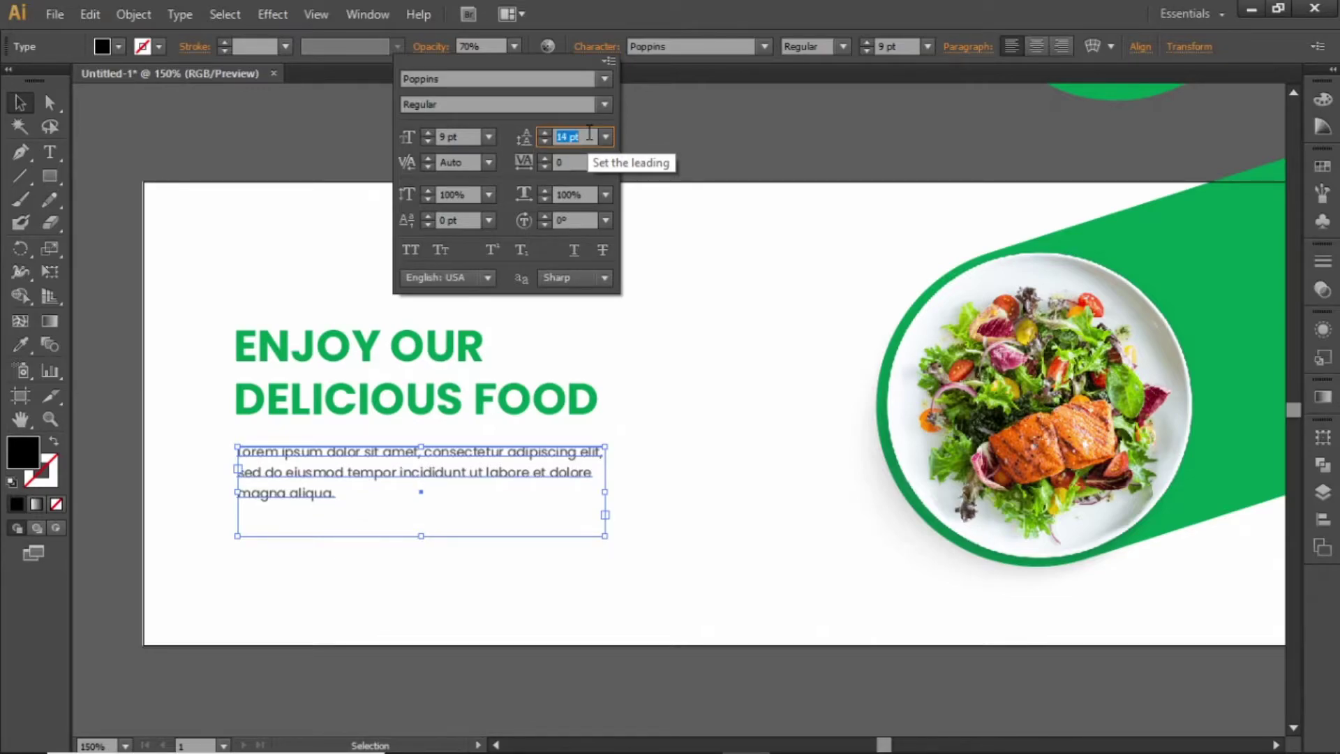
key("Escape")
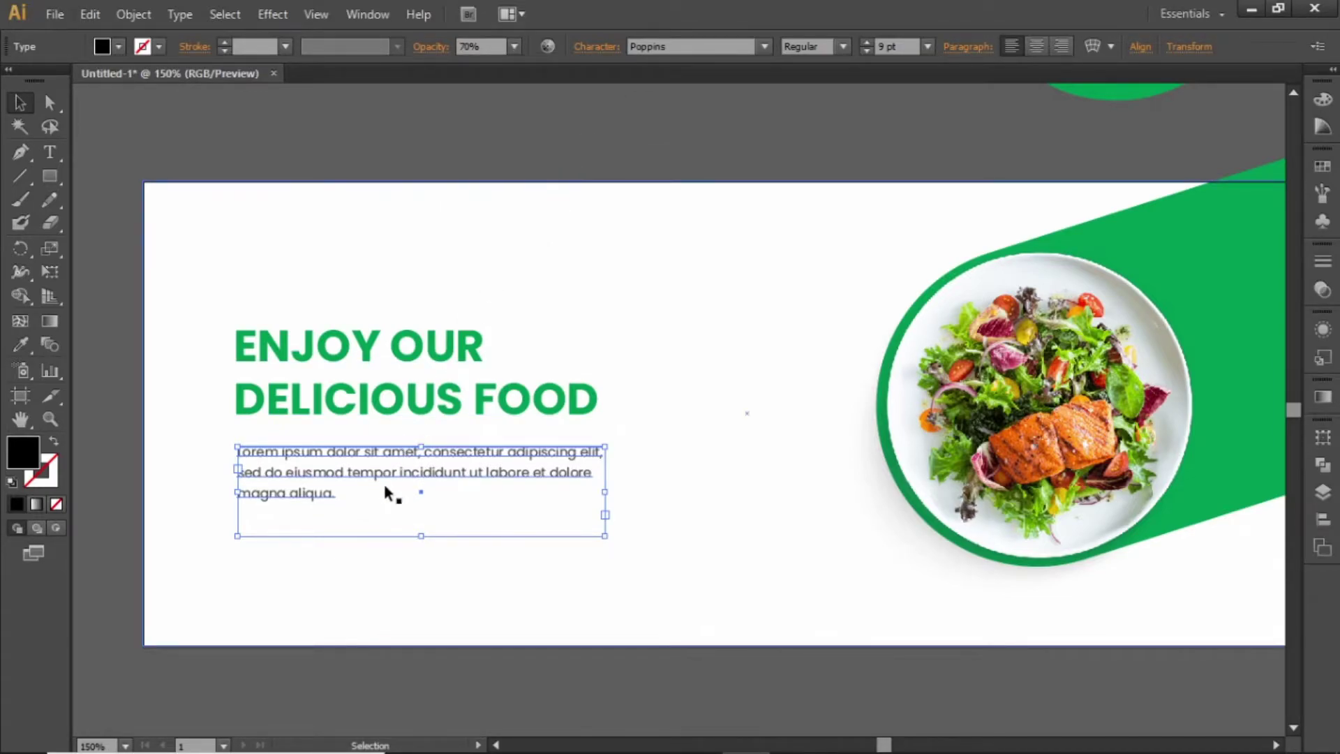
left_click(402, 147)
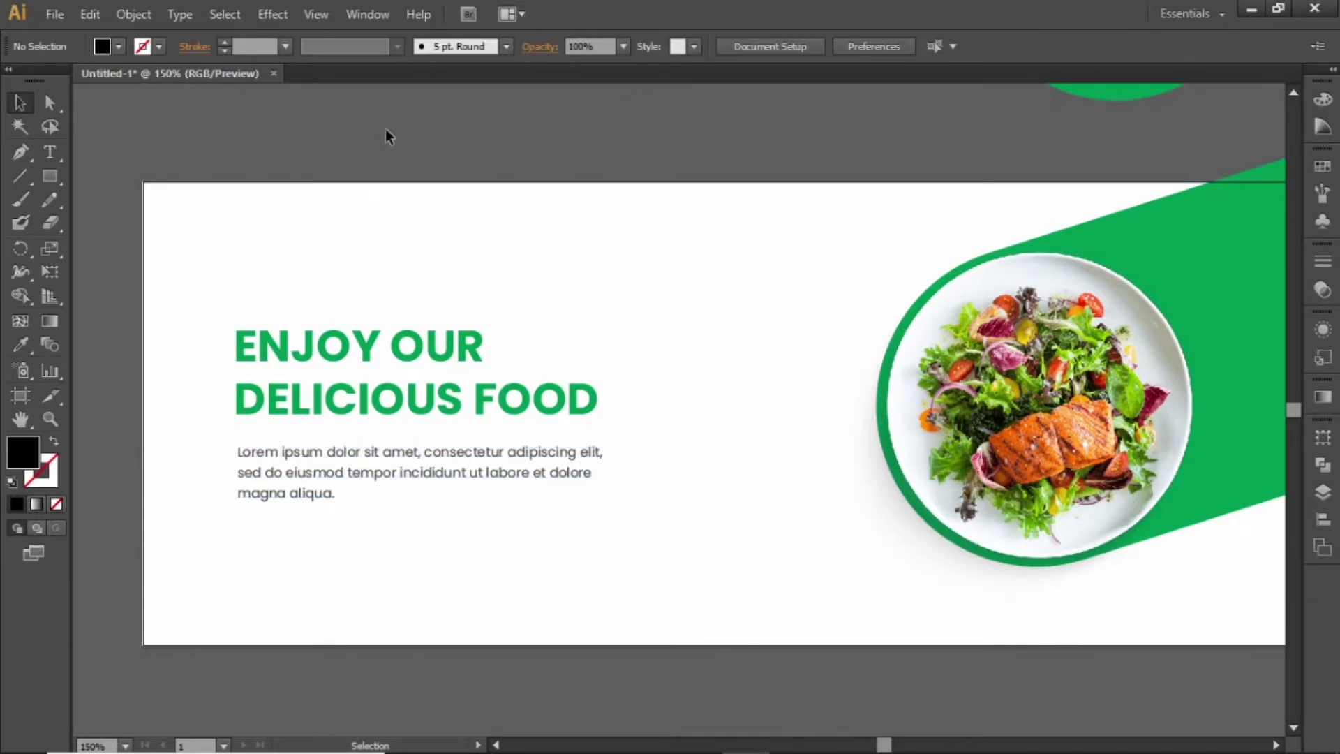
Draw a green button rectangle below the body paragraph using the headline's green
left_click(395, 400)
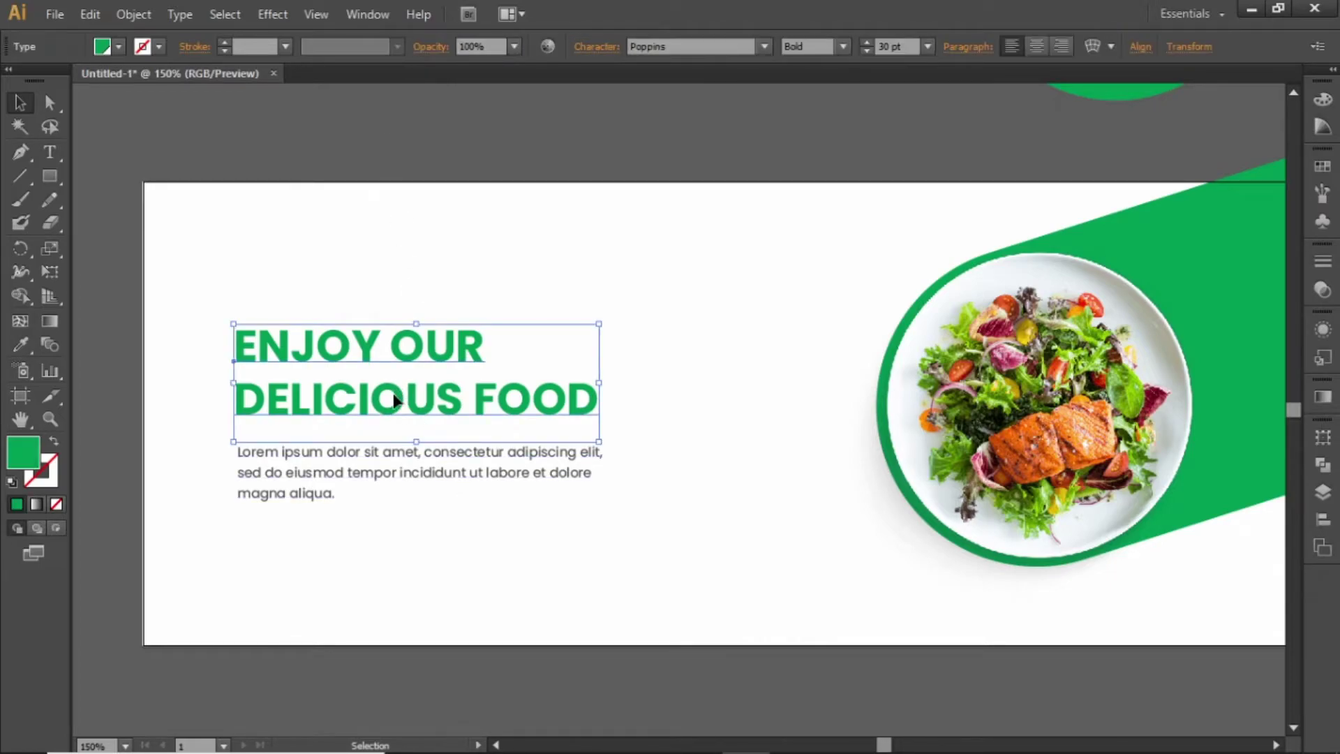
left_click(168, 174)
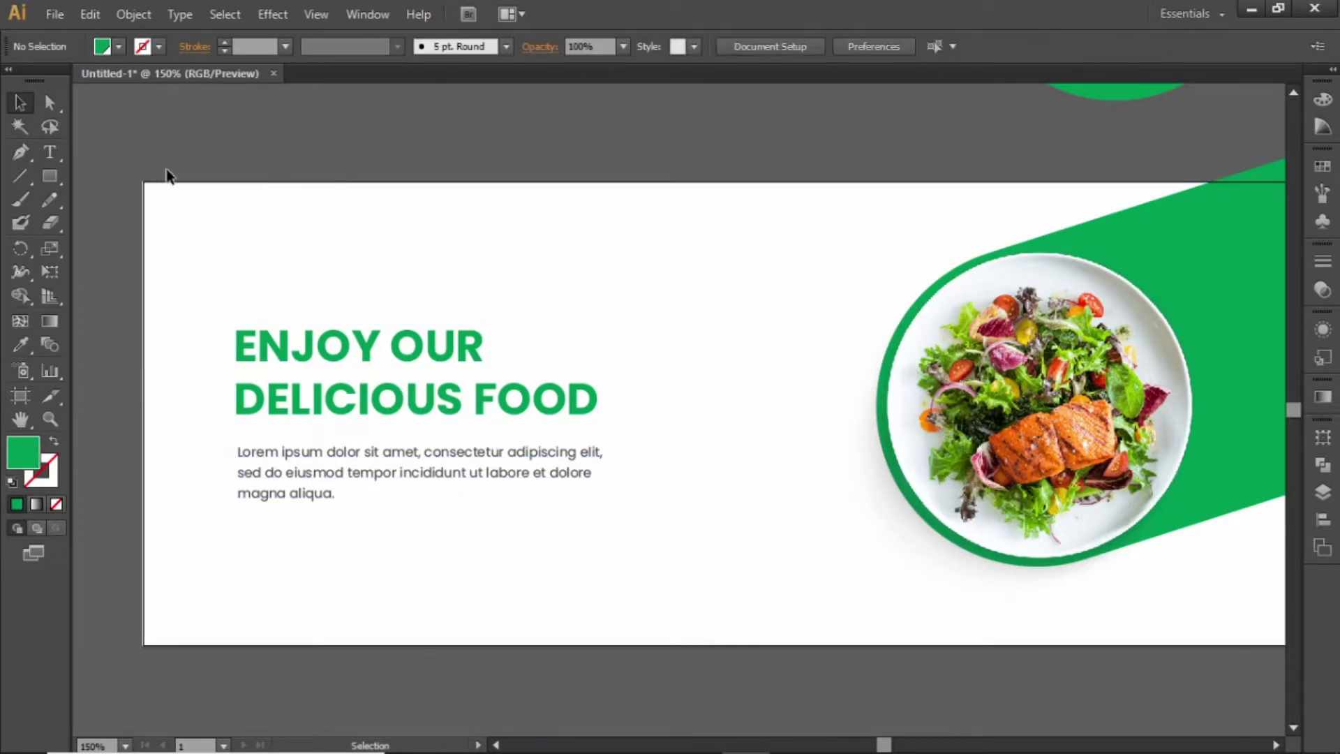
left_click(52, 176)
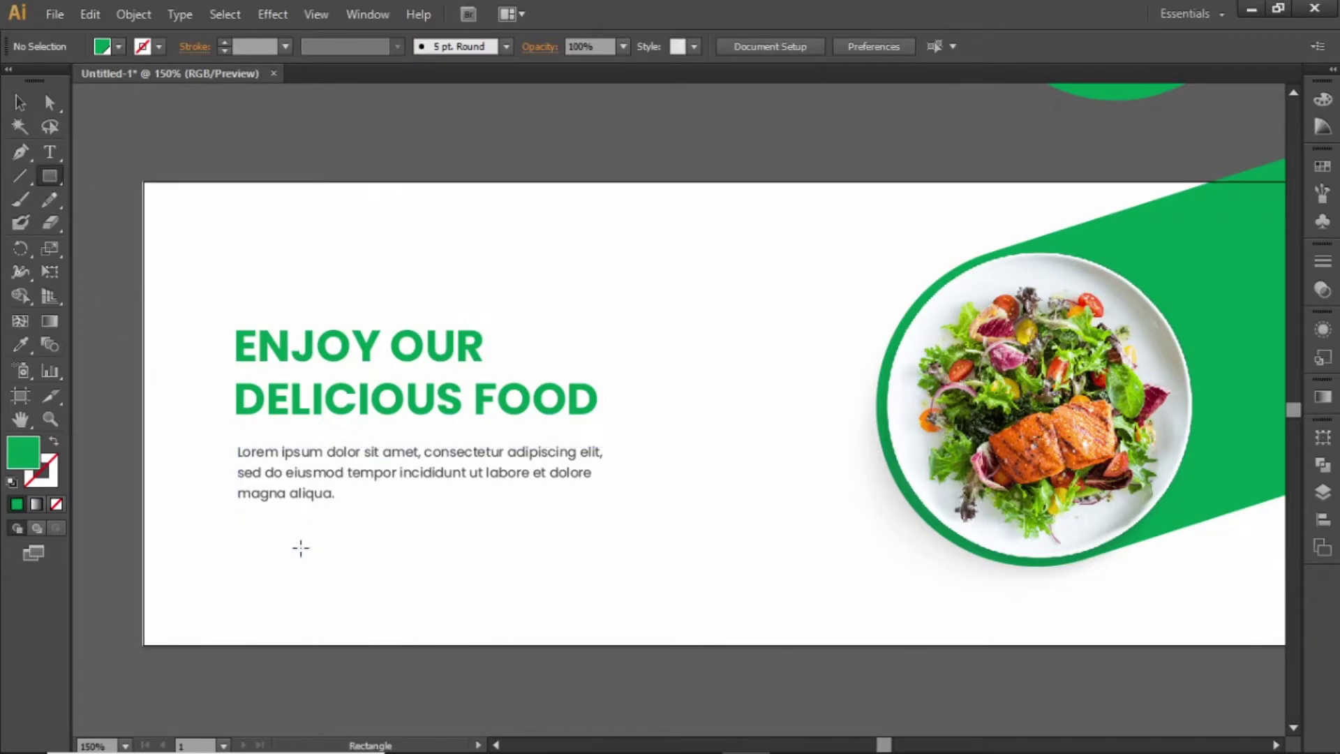
left_click_drag(299, 548, 431, 587)
left_click(19, 102)
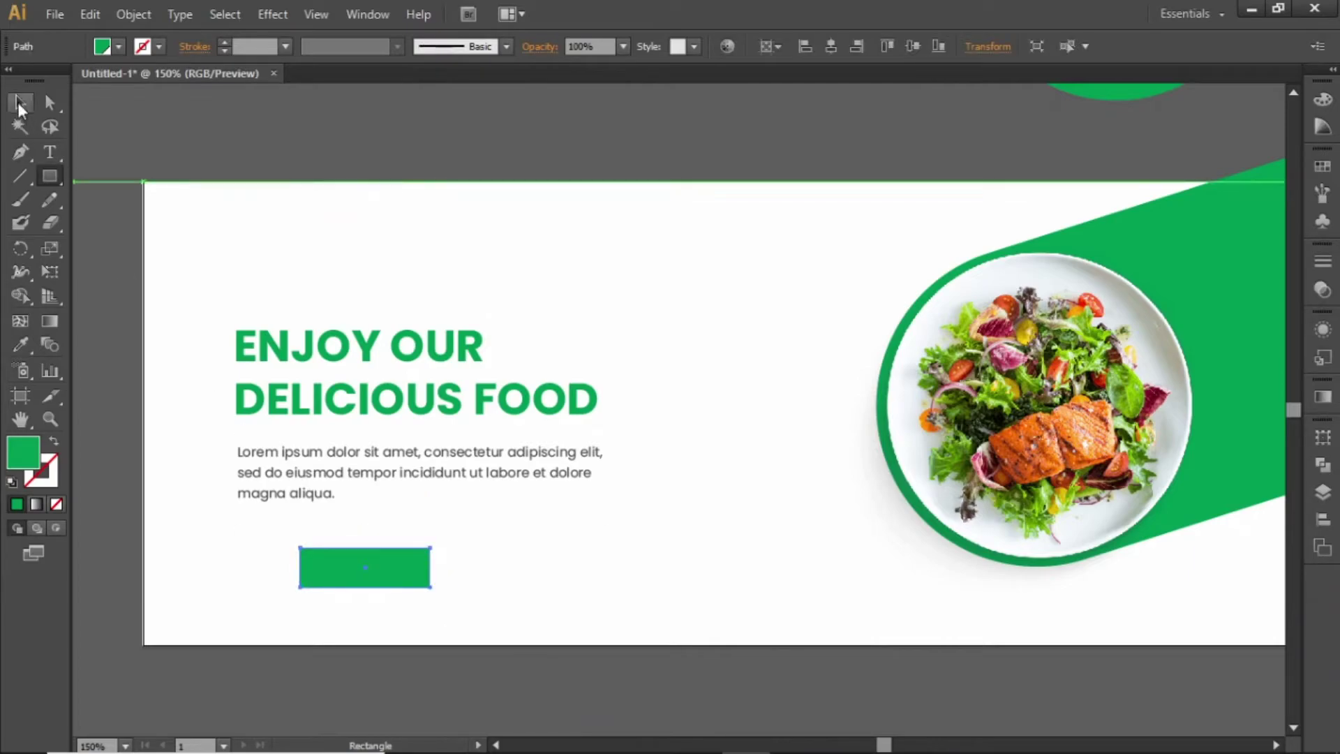
Nudge the button right and Alt-drag a copy of the headline onto it
left_click_drag(337, 566, 356, 566)
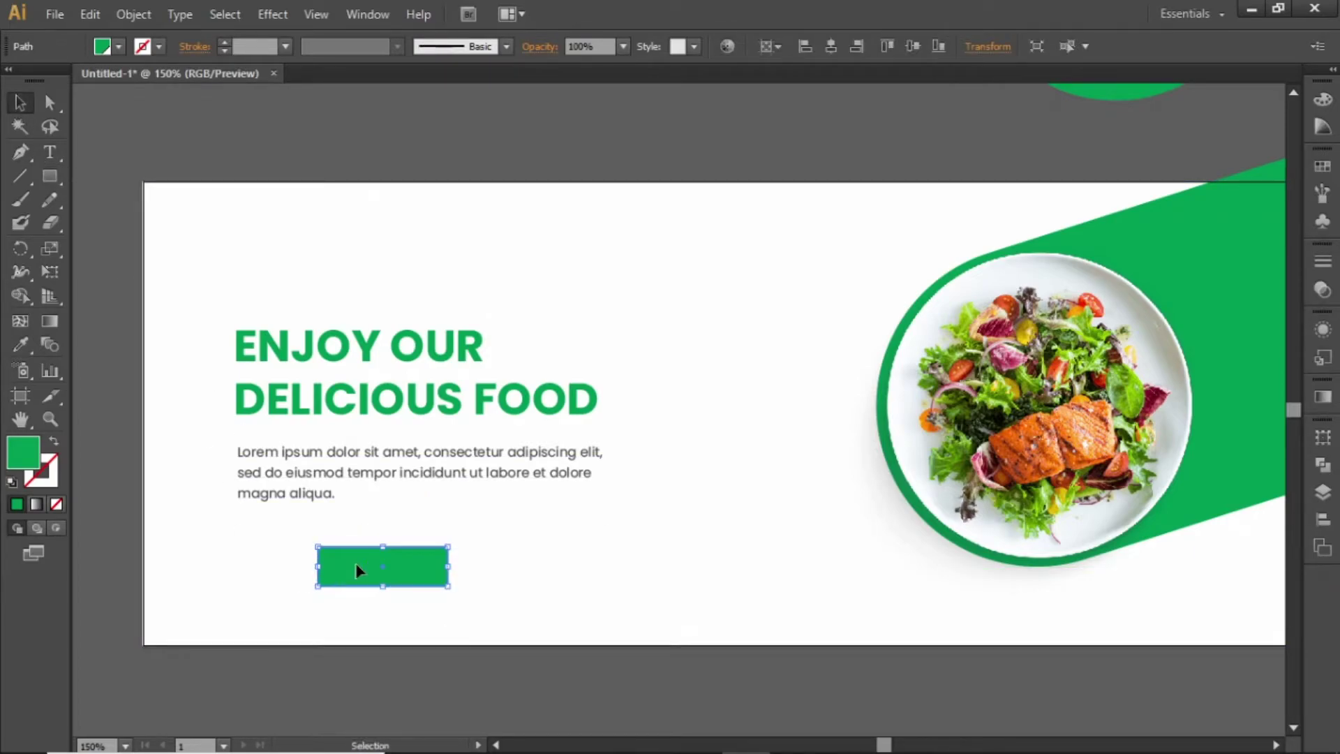
left_click(383, 398)
left_click_drag(383, 398, 525, 606)
Replace the duplicated headline's text with ORDER NOW and reselect it as an object
key("t")
left_click(534, 602)
key("ctrl+a")
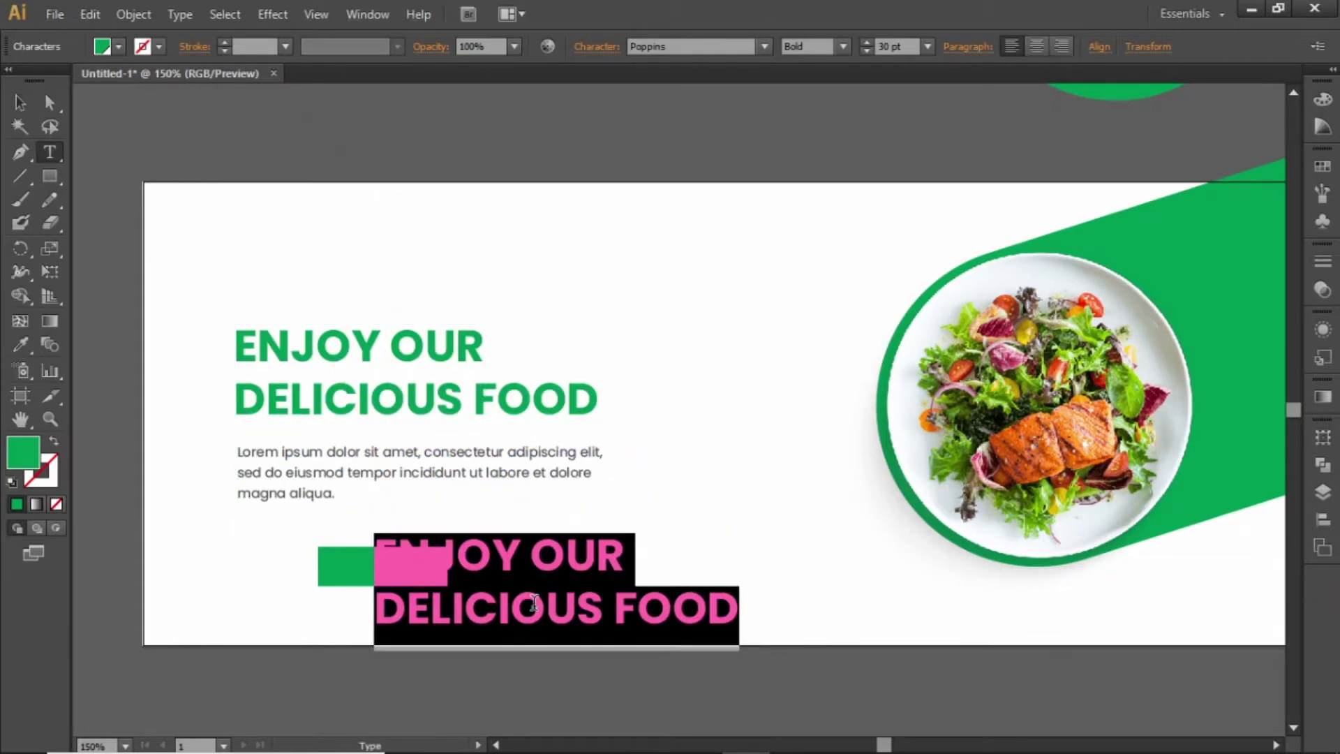
type("ORDER N")
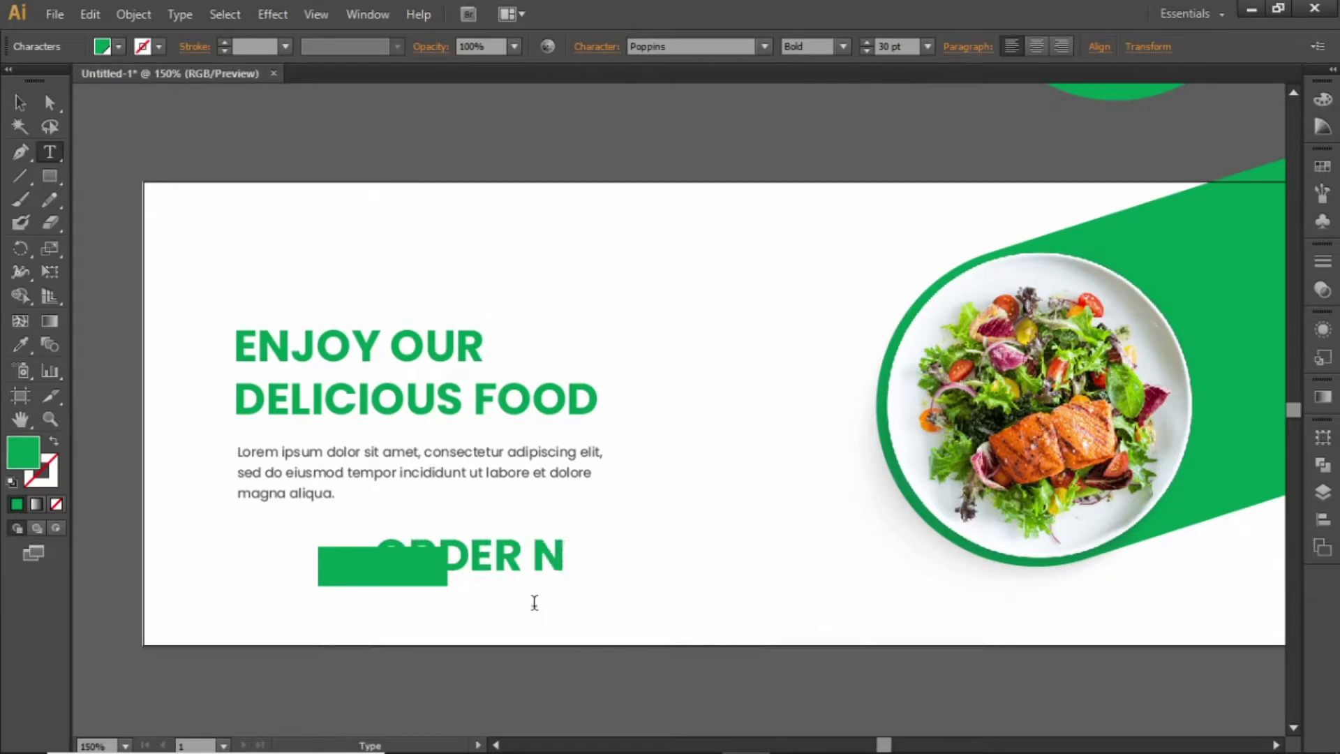
type("OW")
left_click(26, 103)
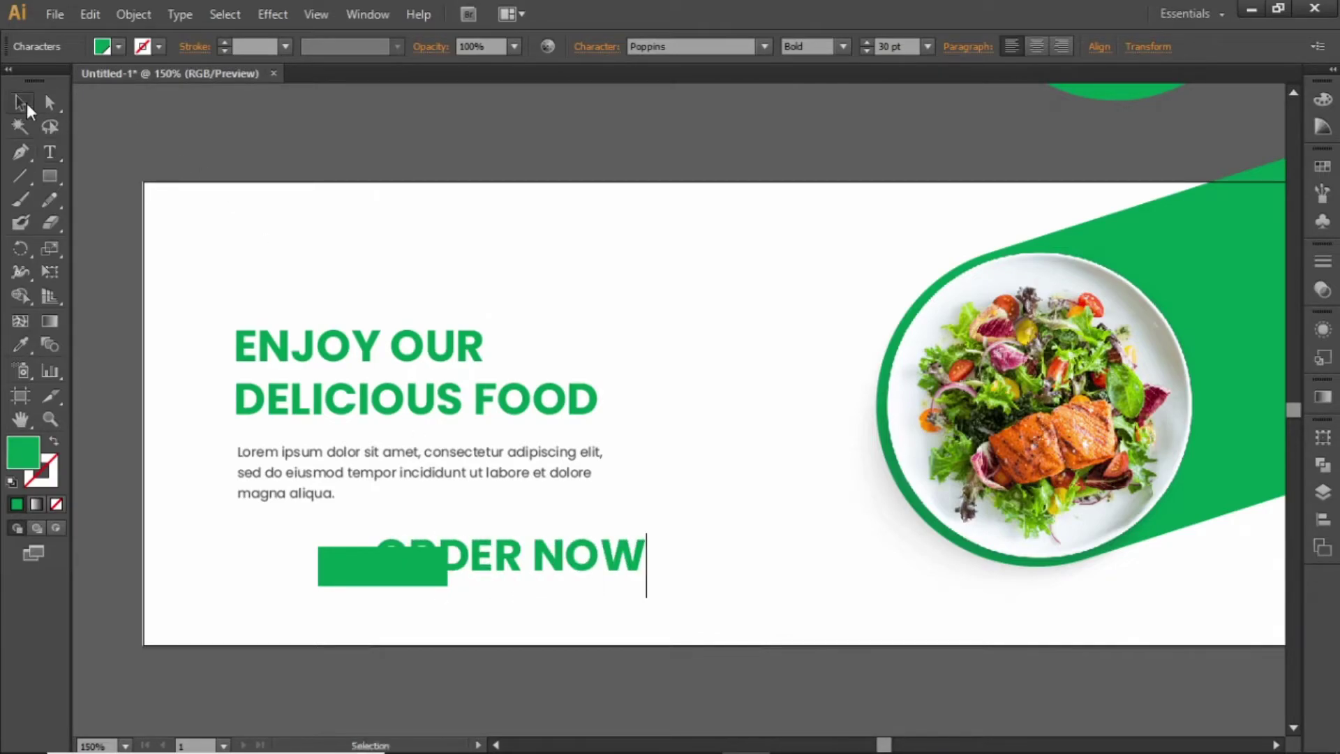
left_click(26, 102)
Bring the ORDER NOW text to the front and move it onto the green rectangle
right_click(492, 560)
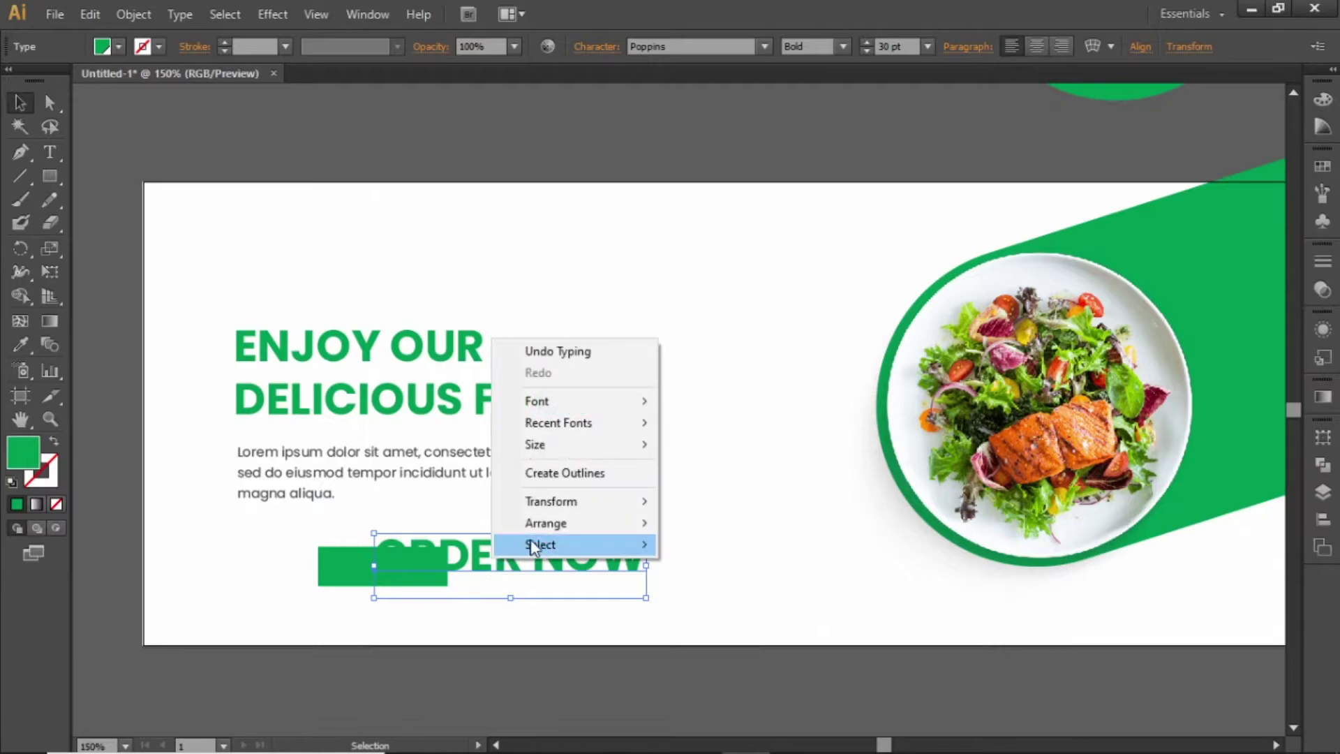
mouse_move(562, 522)
left_click(734, 524)
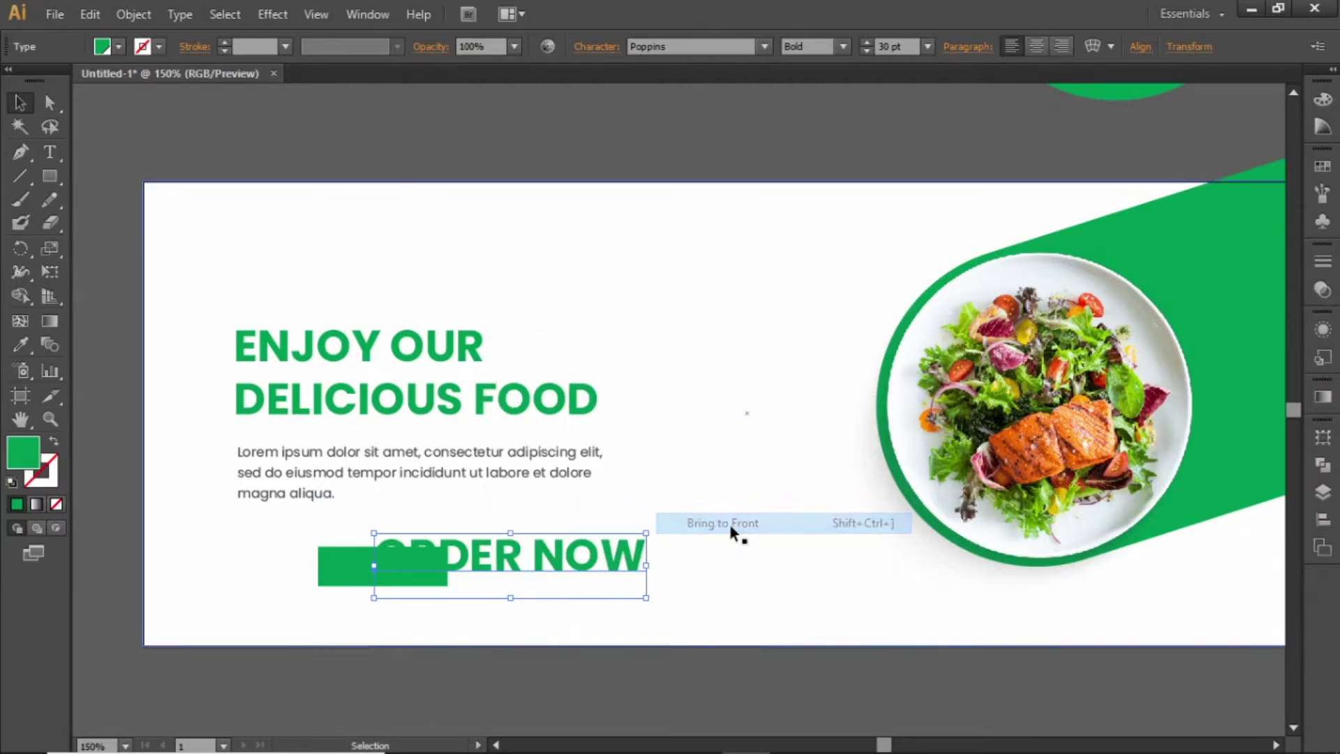
left_click_drag(532, 557, 462, 567)
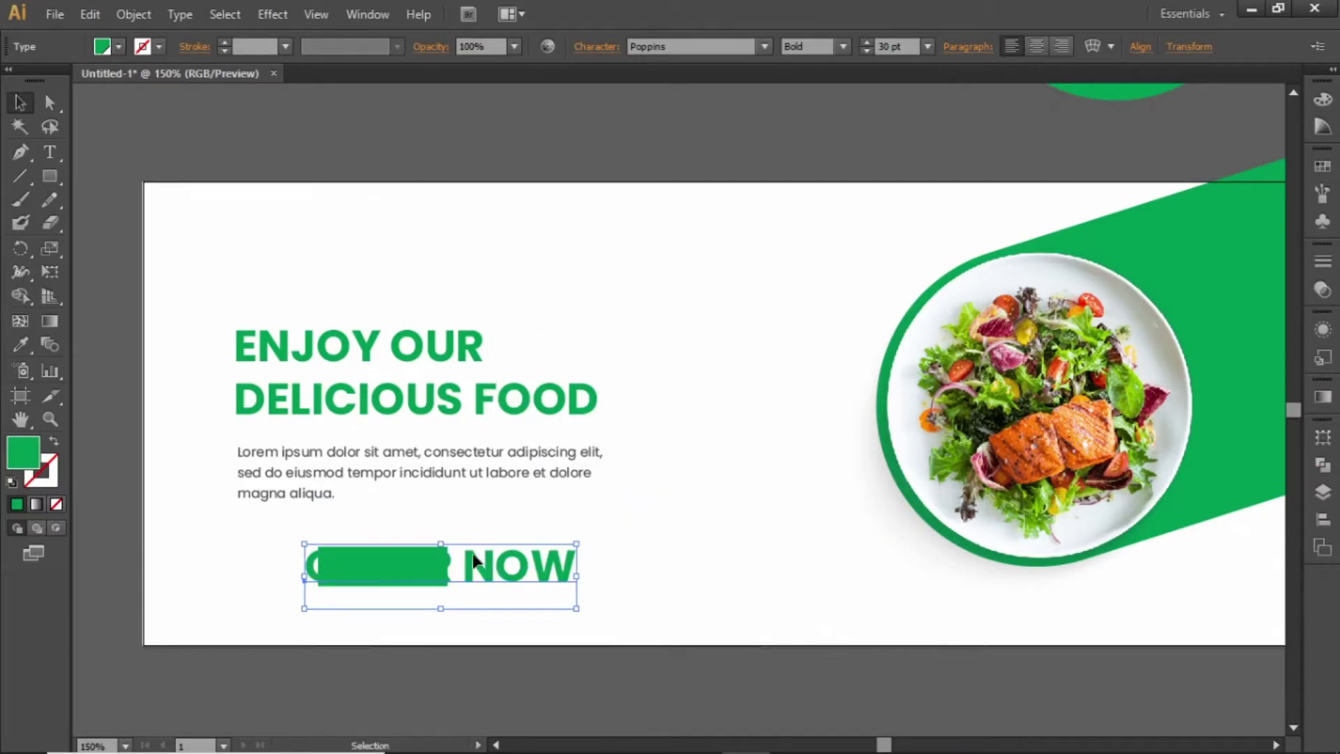
Make the ORDER NOW text fill white (ffffff)
double_click(27, 458)
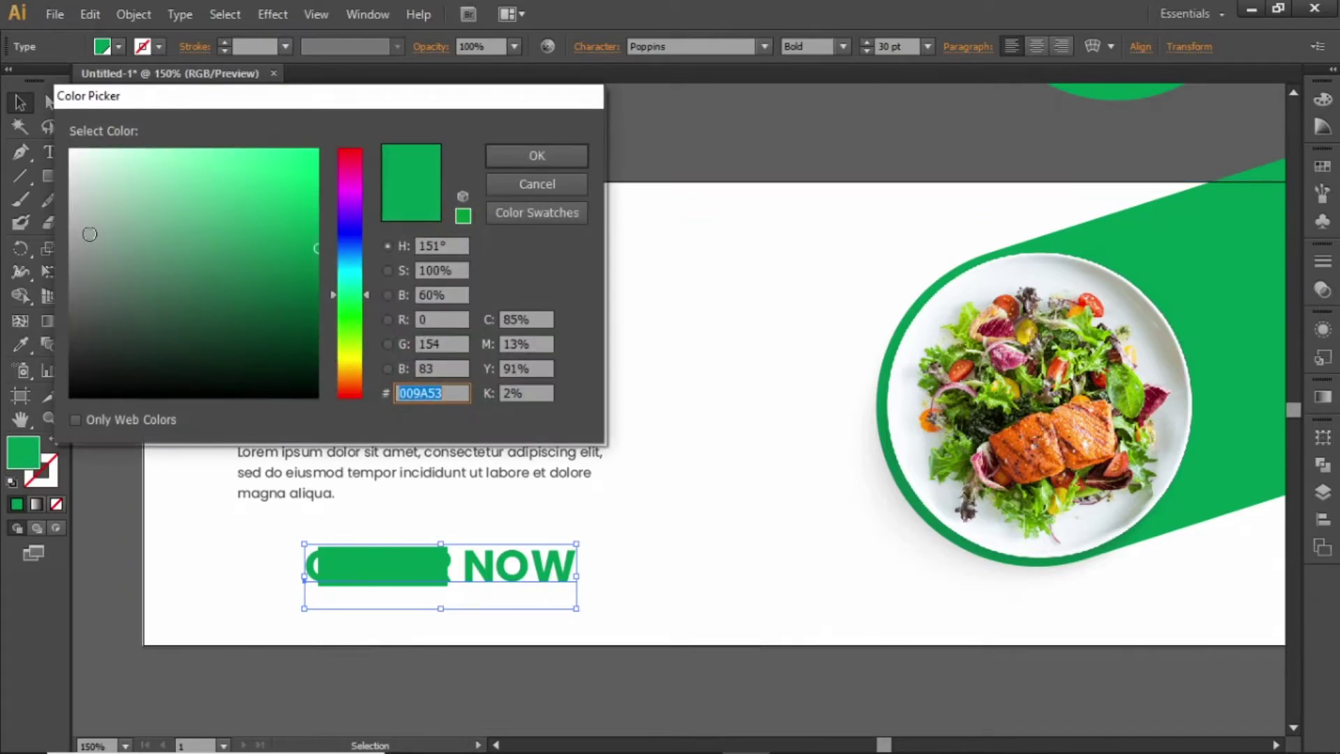
type("ffffff")
left_click(532, 153)
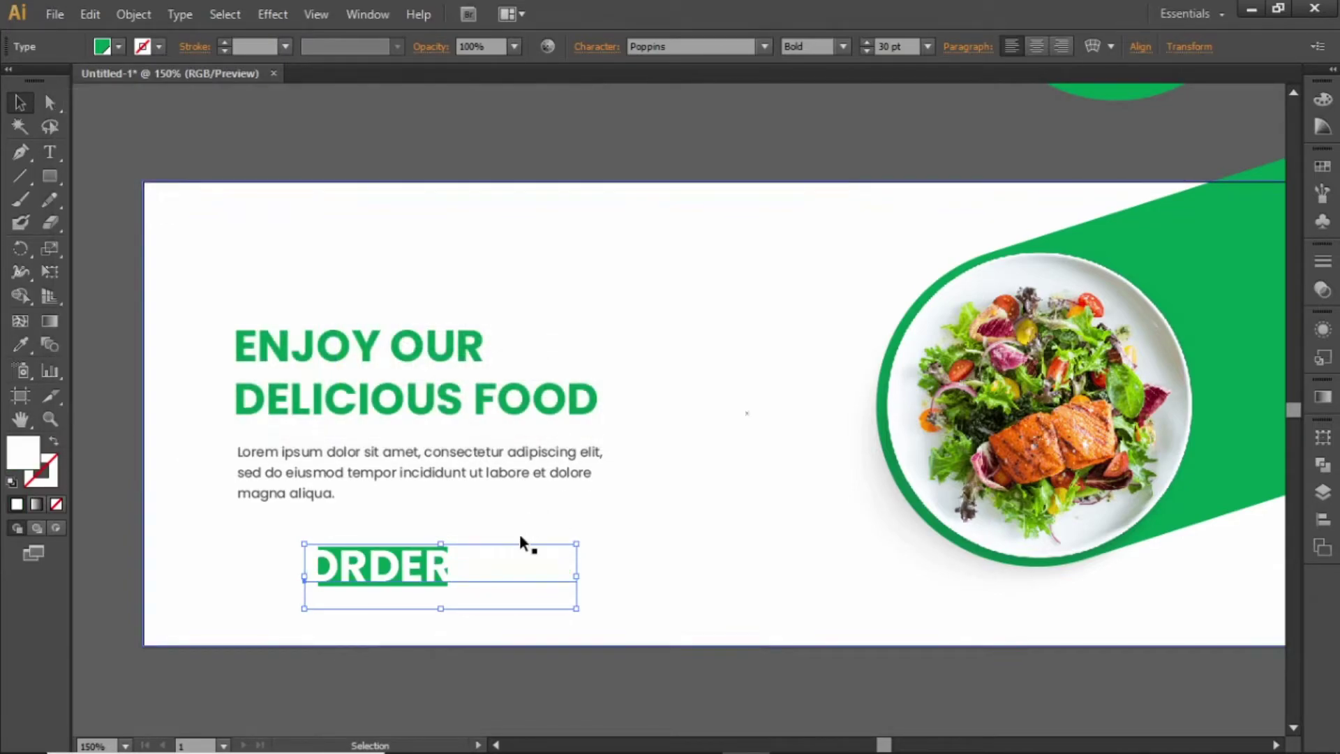
Centre-align the ORDER NOW text, zoom in on the button, and drag the label onto it
left_click(1035, 45)
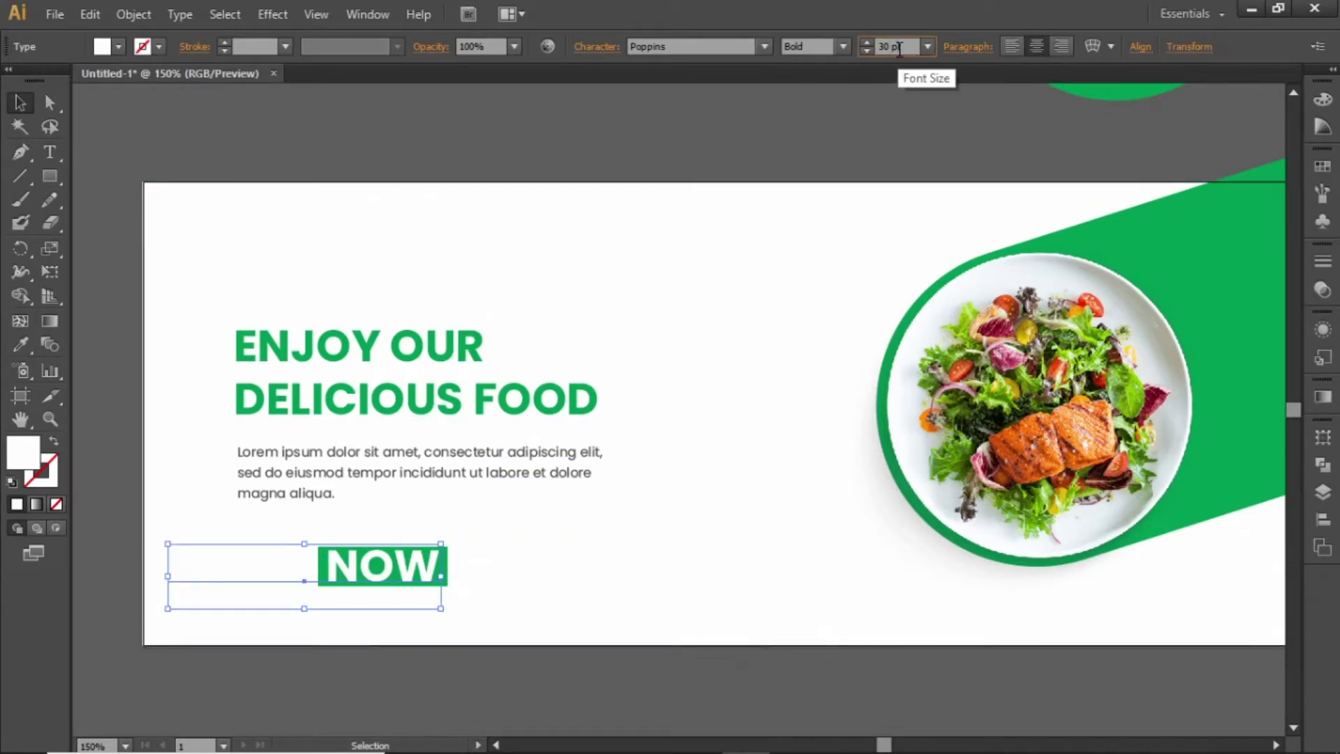
scroll(899, 48, "down", 20)
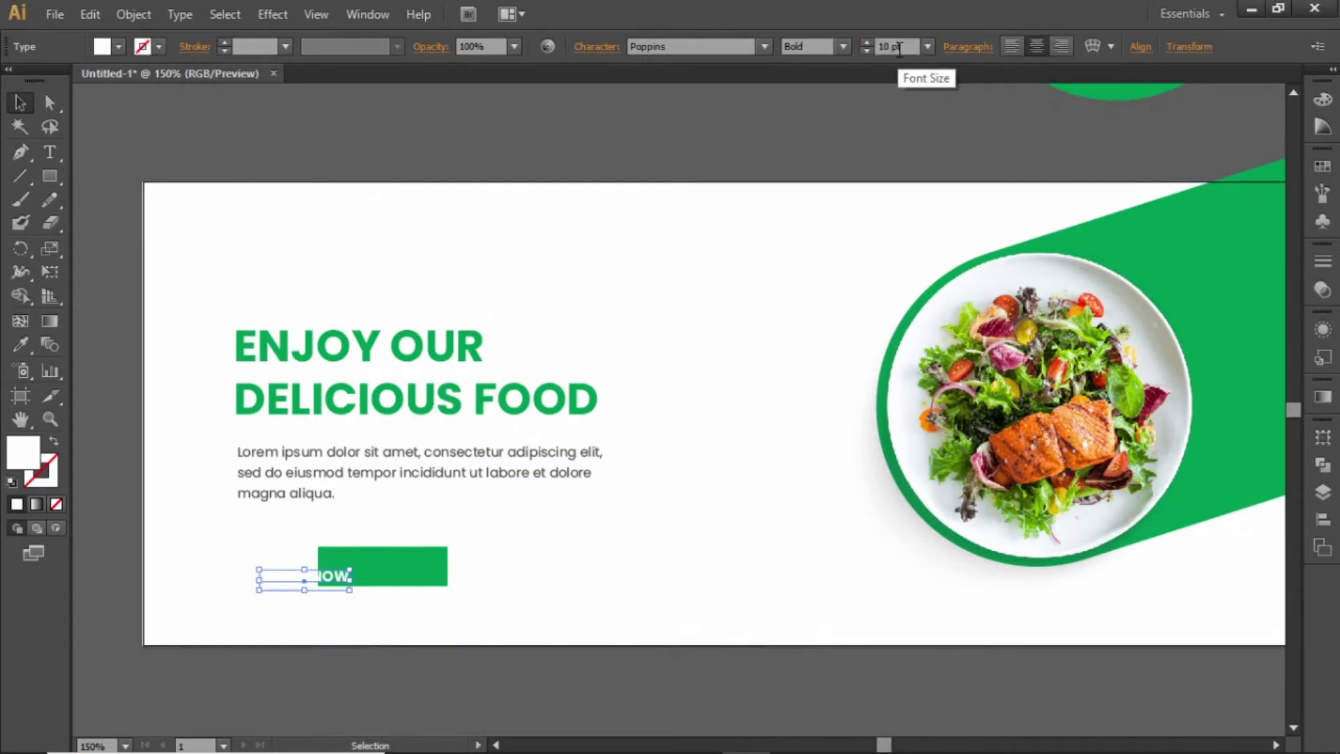
key("z")
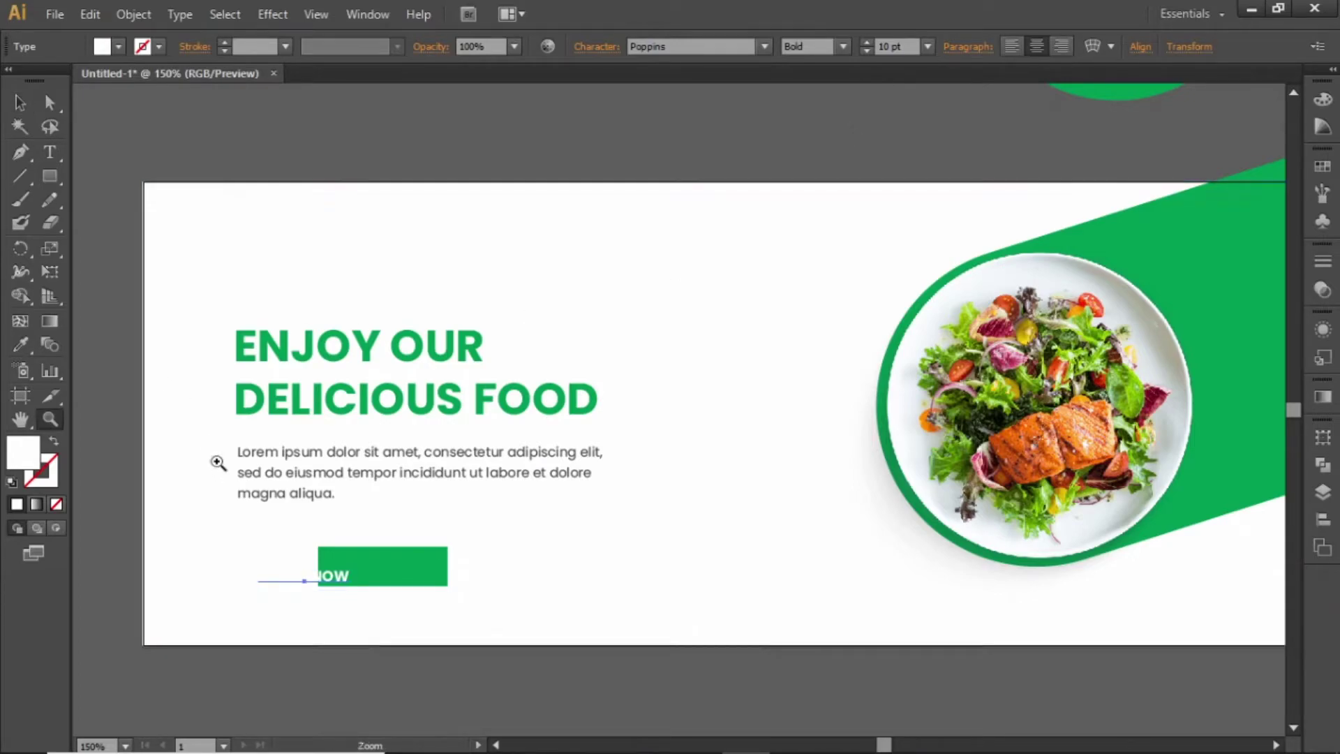
left_click_drag(205, 446, 565, 649)
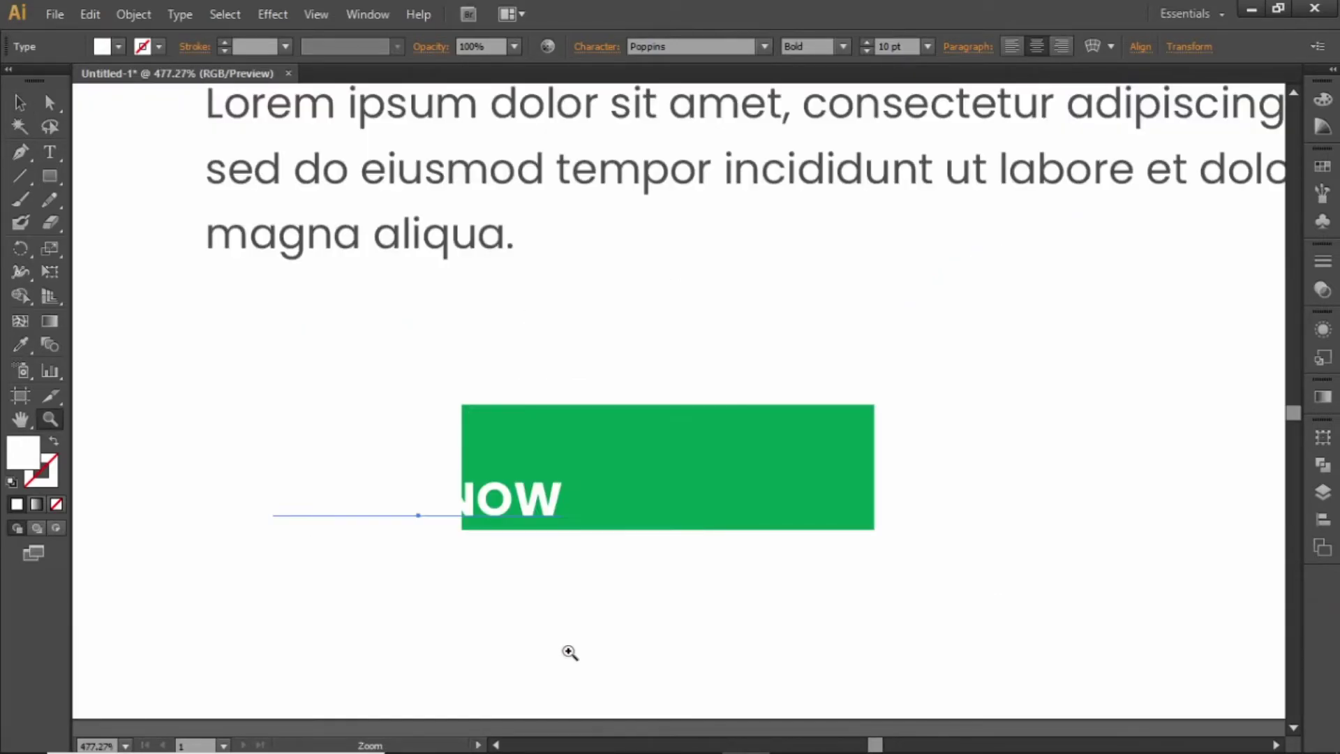
key("v")
left_click_drag(520, 497, 766, 474)
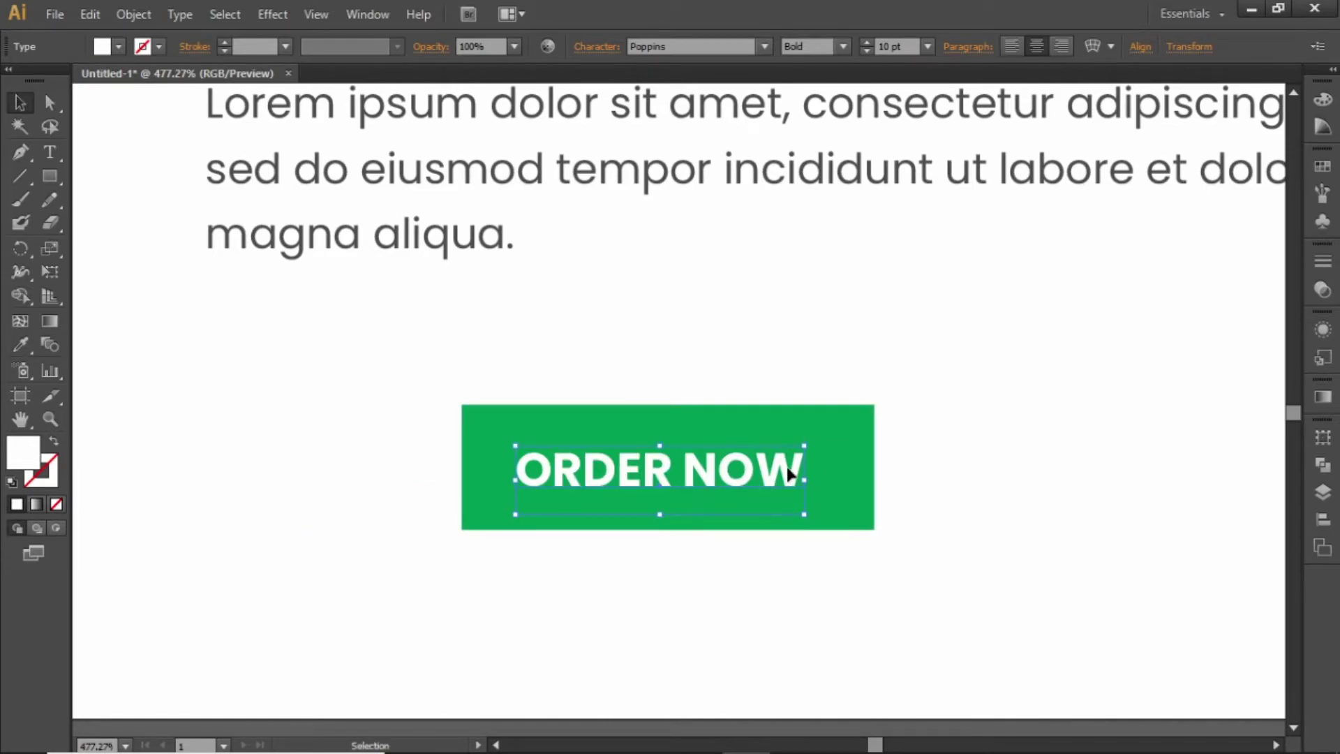
Horizontally centre the ORDER NOW label on the green rectangle, then deselect
left_click(798, 412, "shift")
left_click(648, 85, "shift")
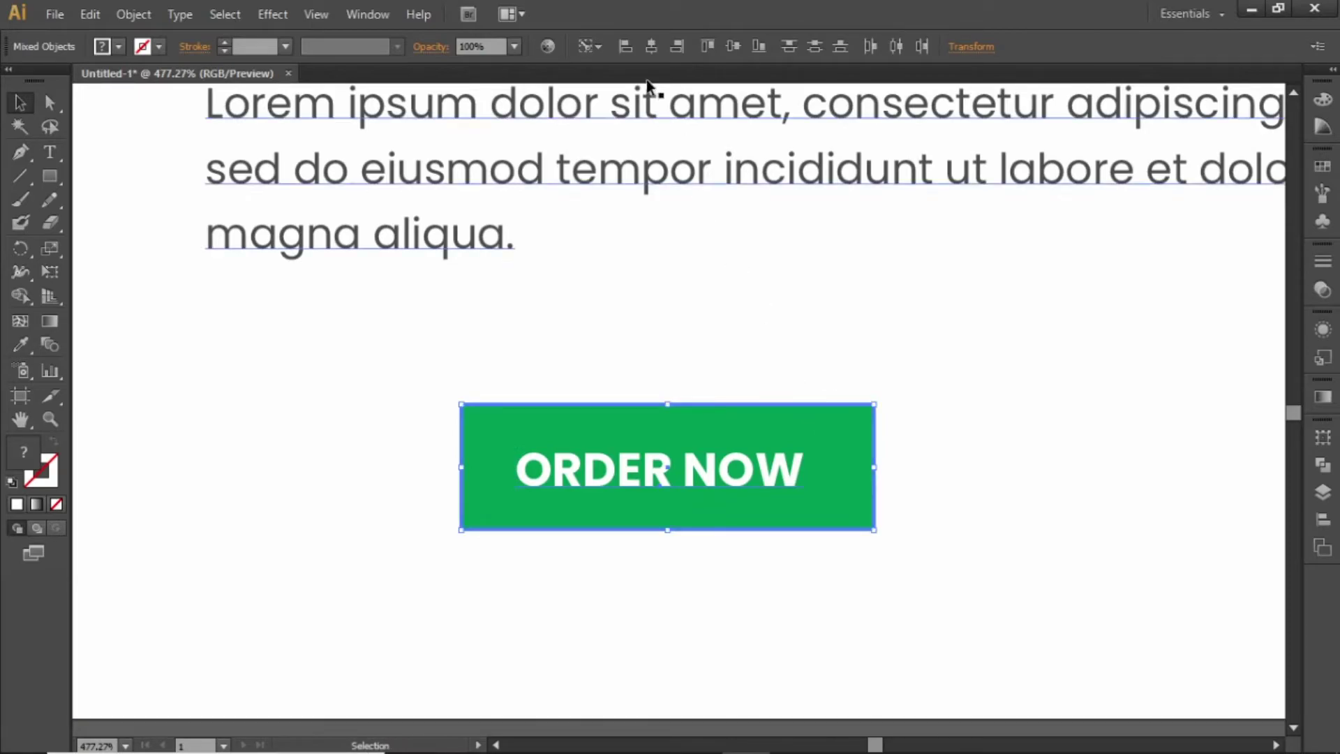
left_click(649, 48)
left_click(735, 263)
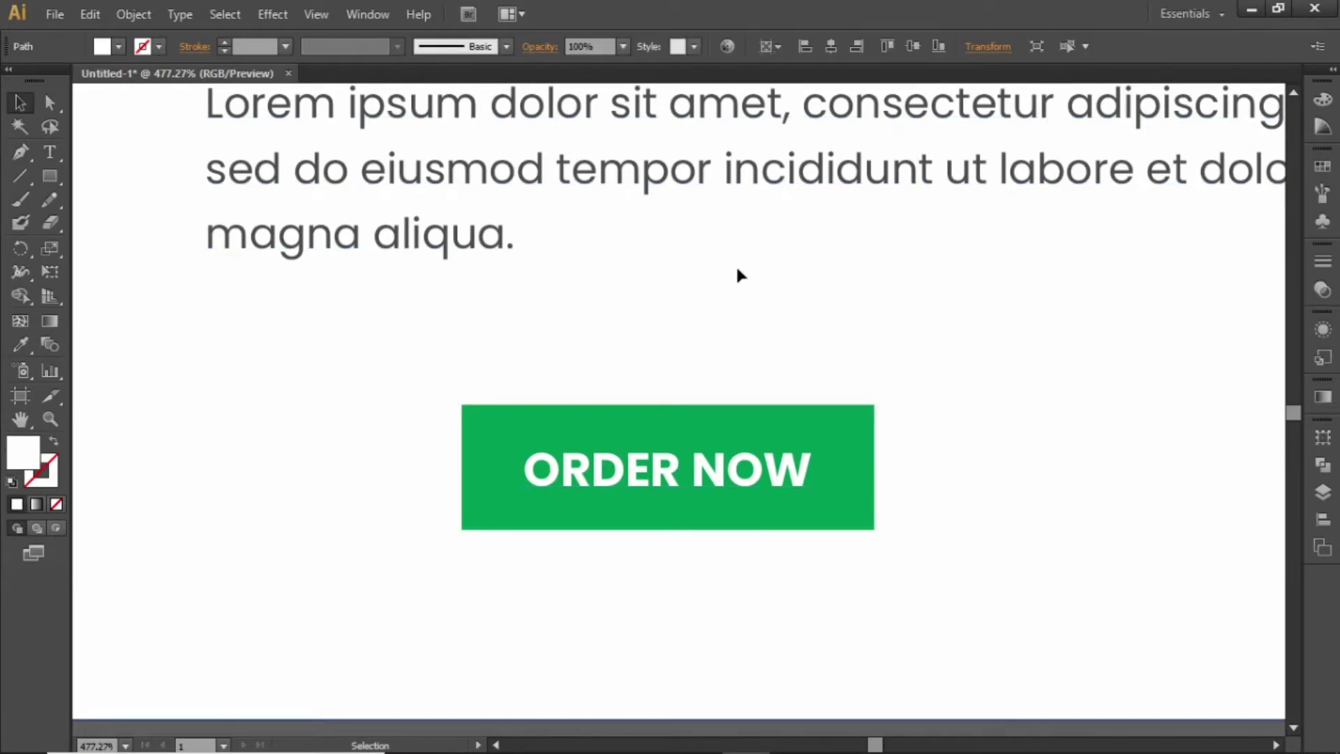
left_click(721, 465)
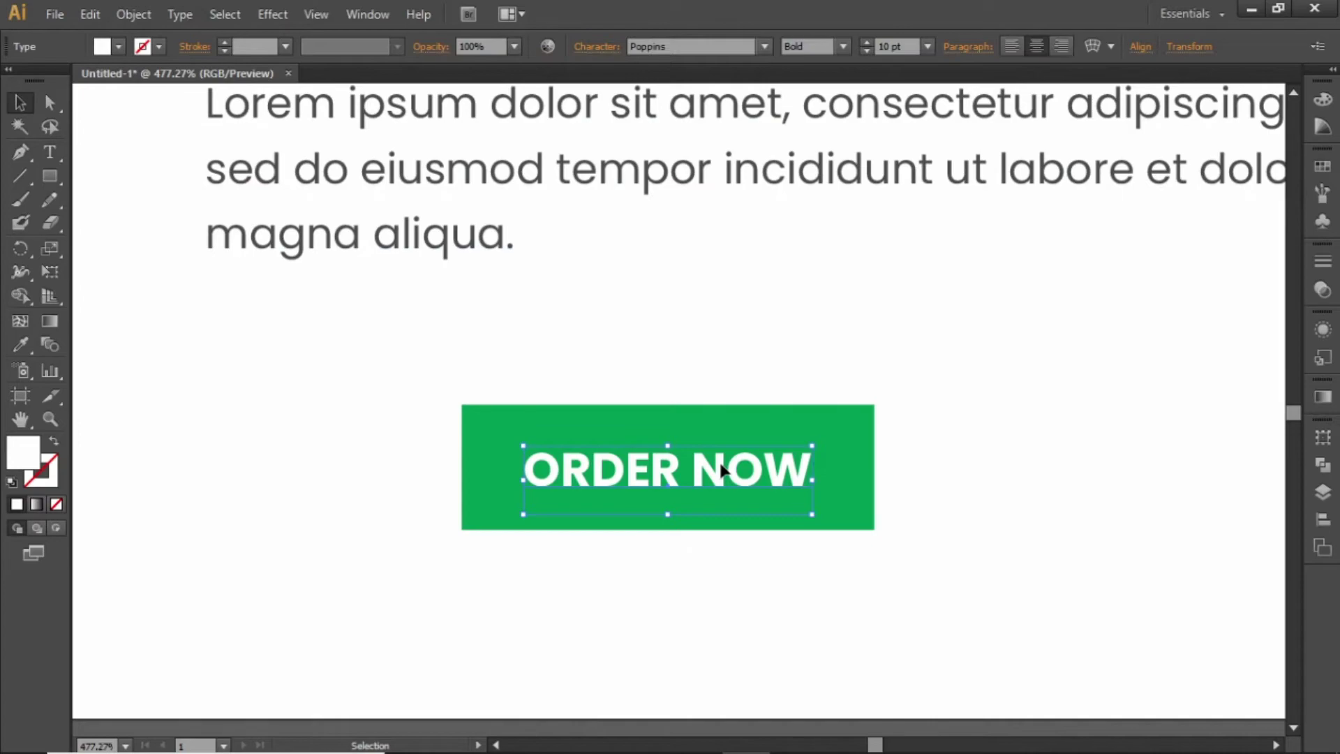
left_click(719, 282)
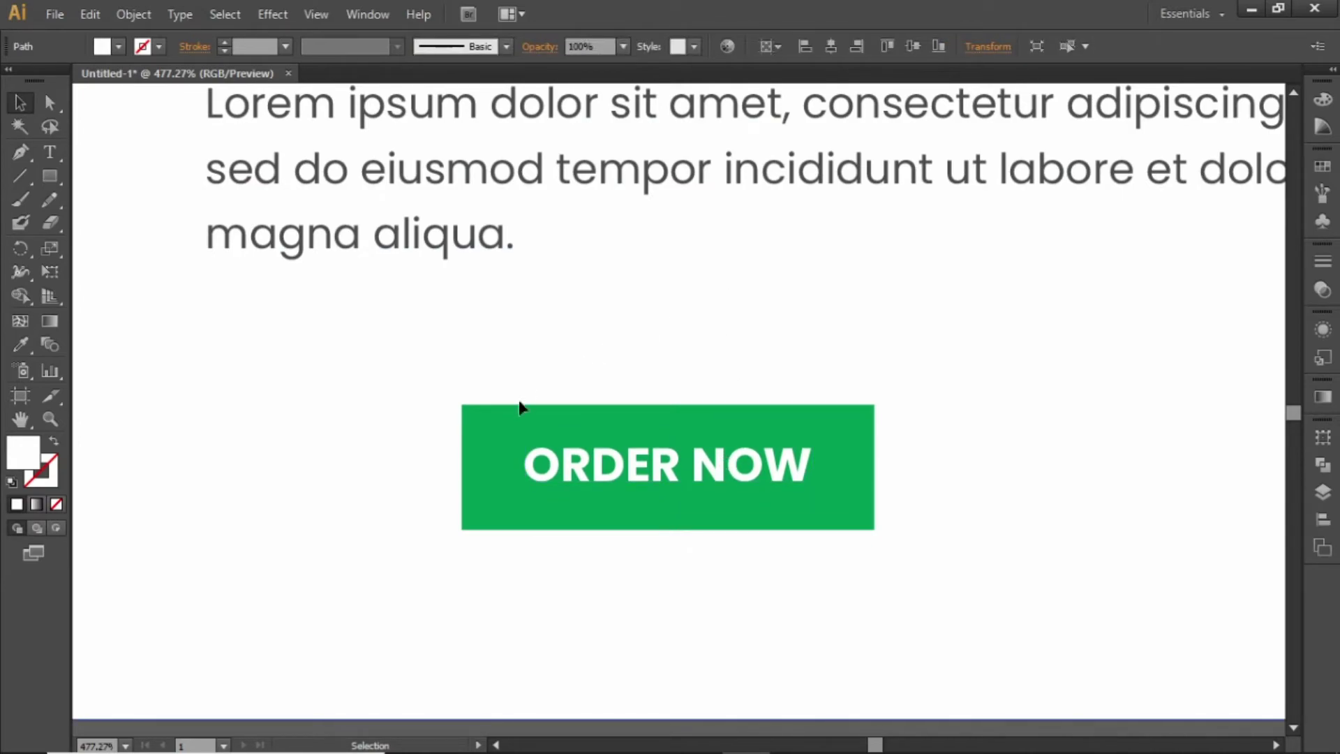
Apply a 5 px Round Corners effect to the green button rectangle
left_click(514, 426)
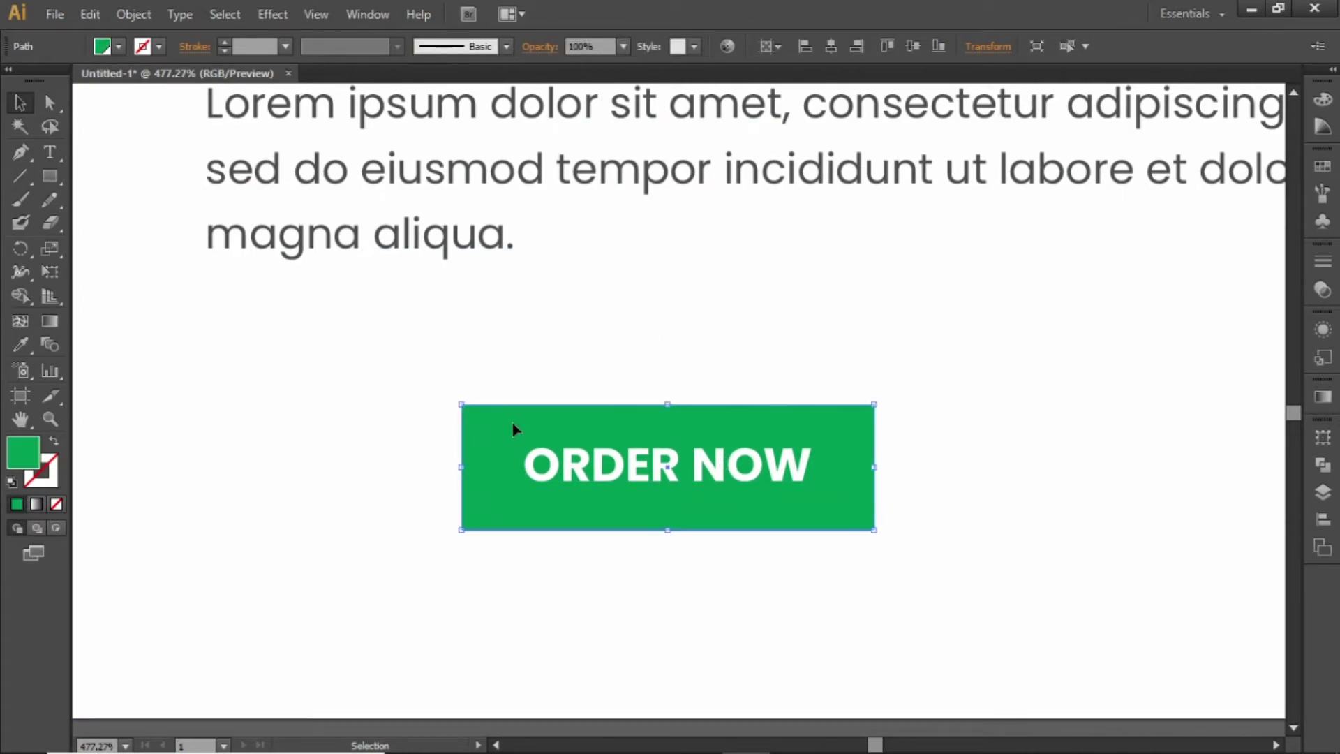
left_click(279, 20)
mouse_move(425, 237)
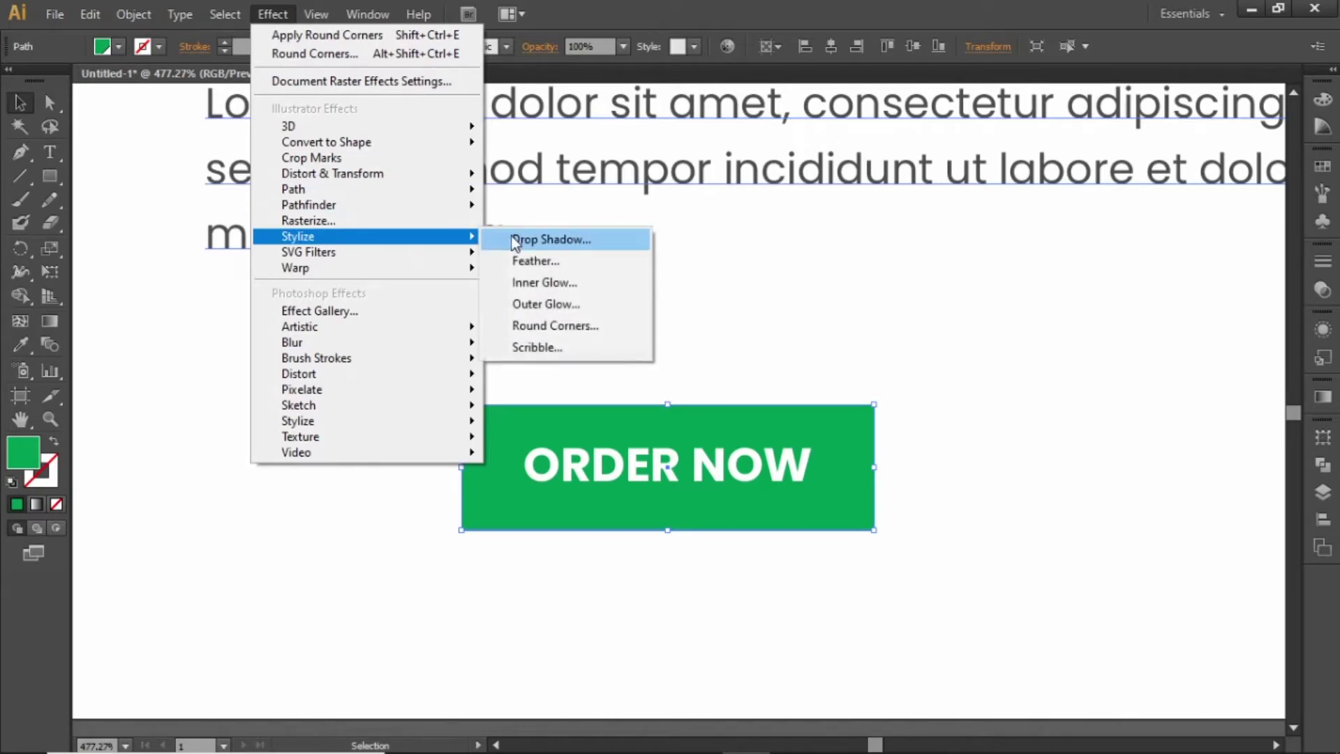
left_click(561, 326)
left_click(928, 357)
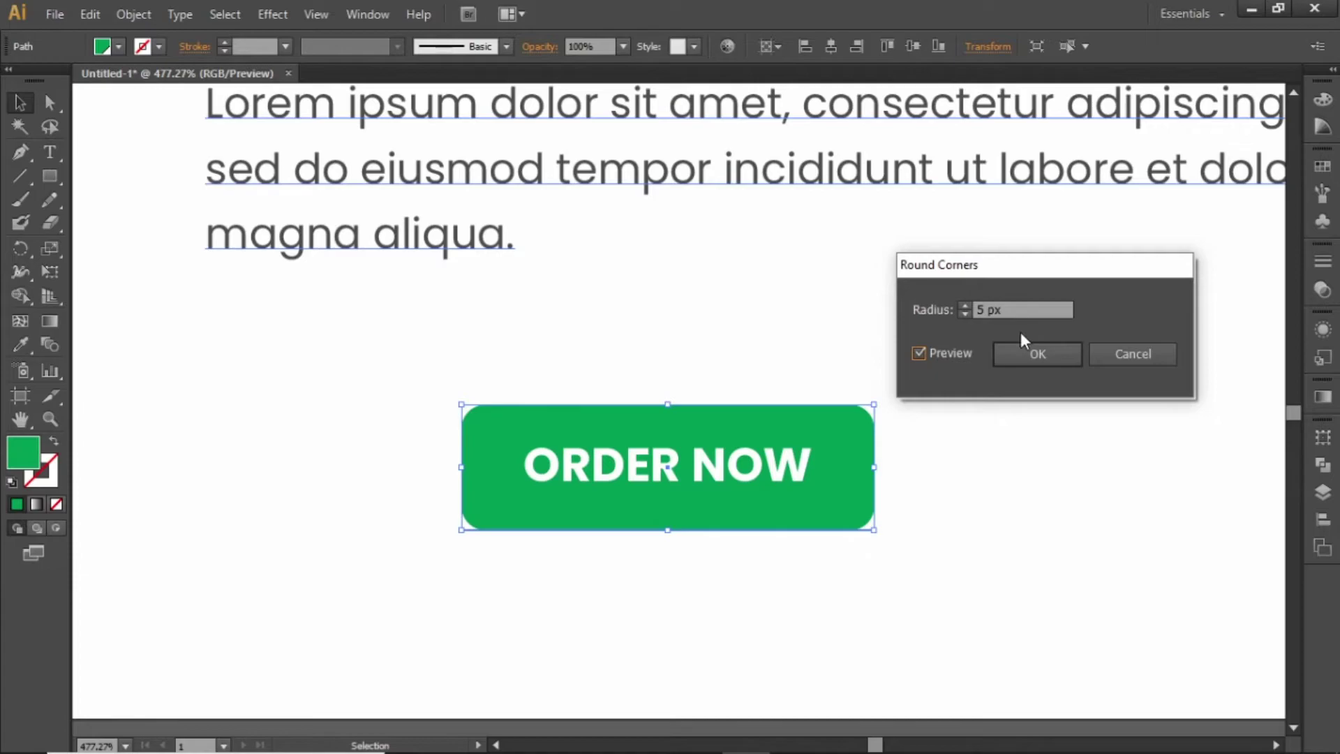
left_click(1037, 353)
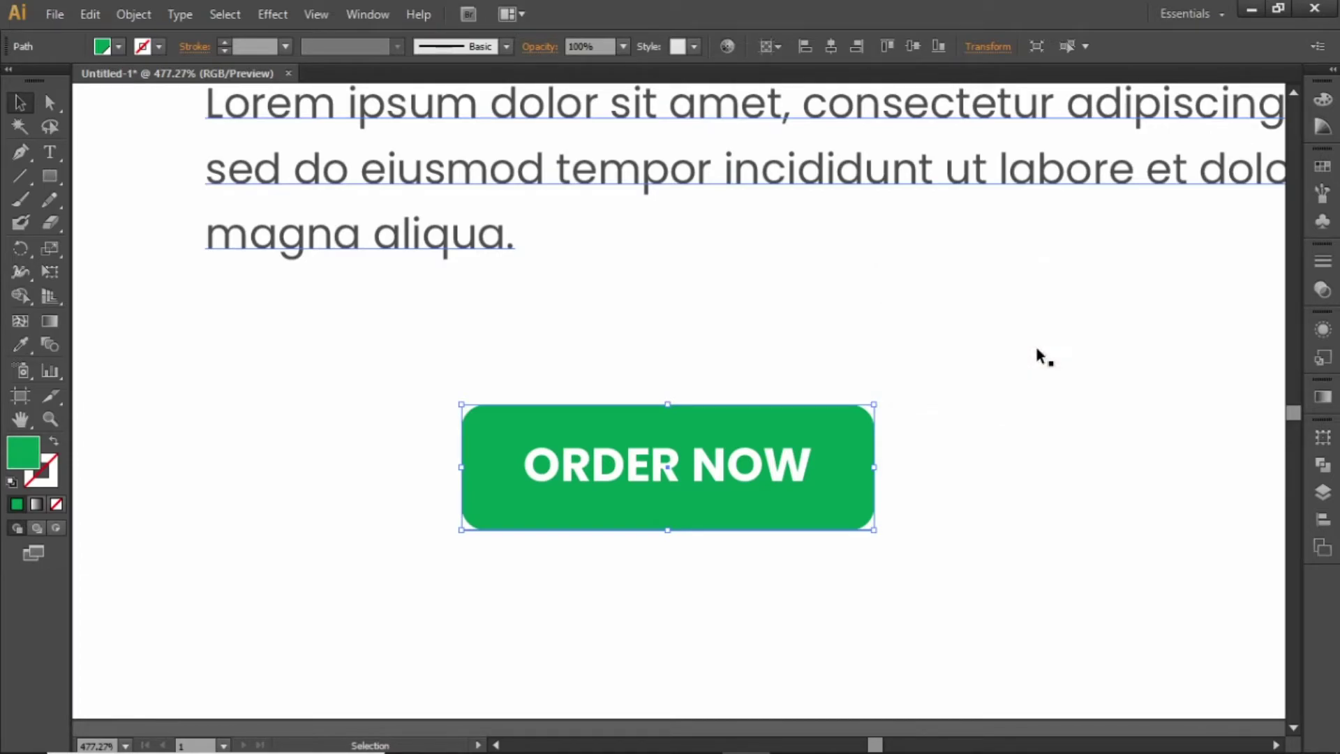
Group the rounded button with its ORDER NOW label
left_click(773, 468, "shift")
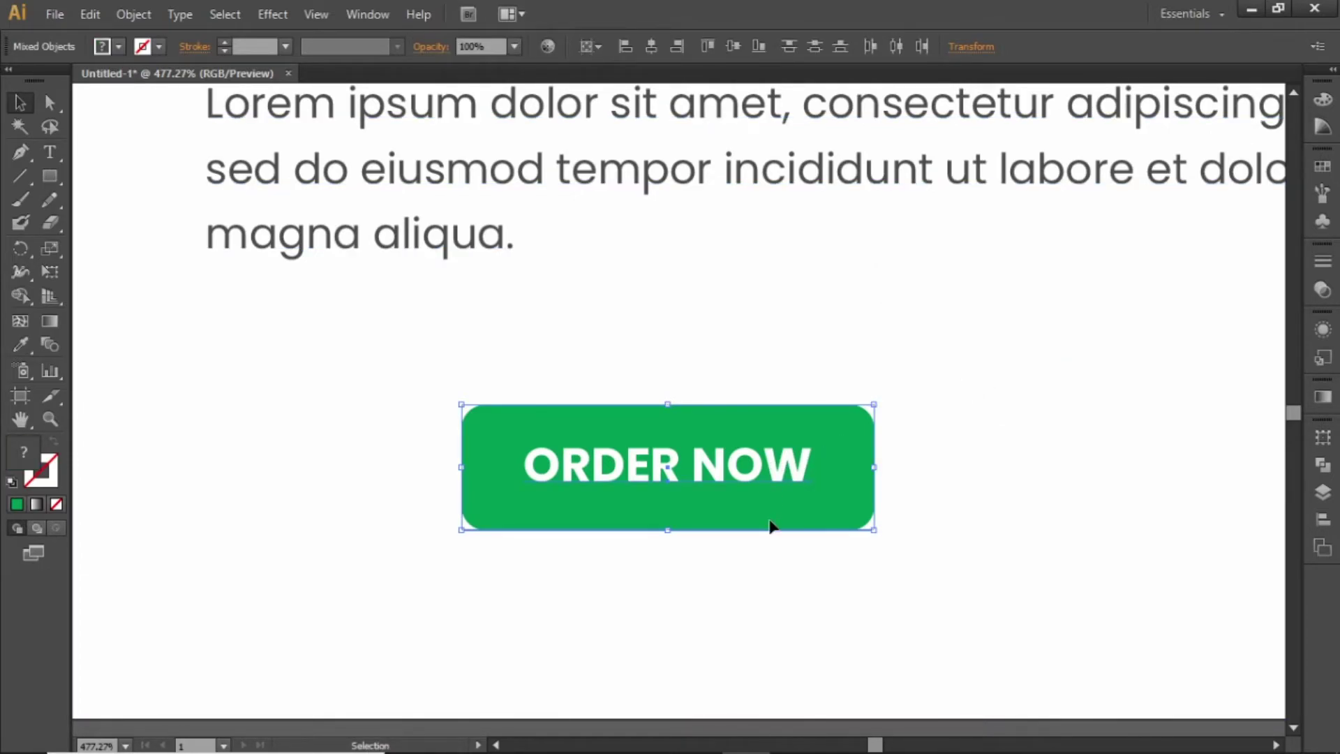
key("ctrl+g")
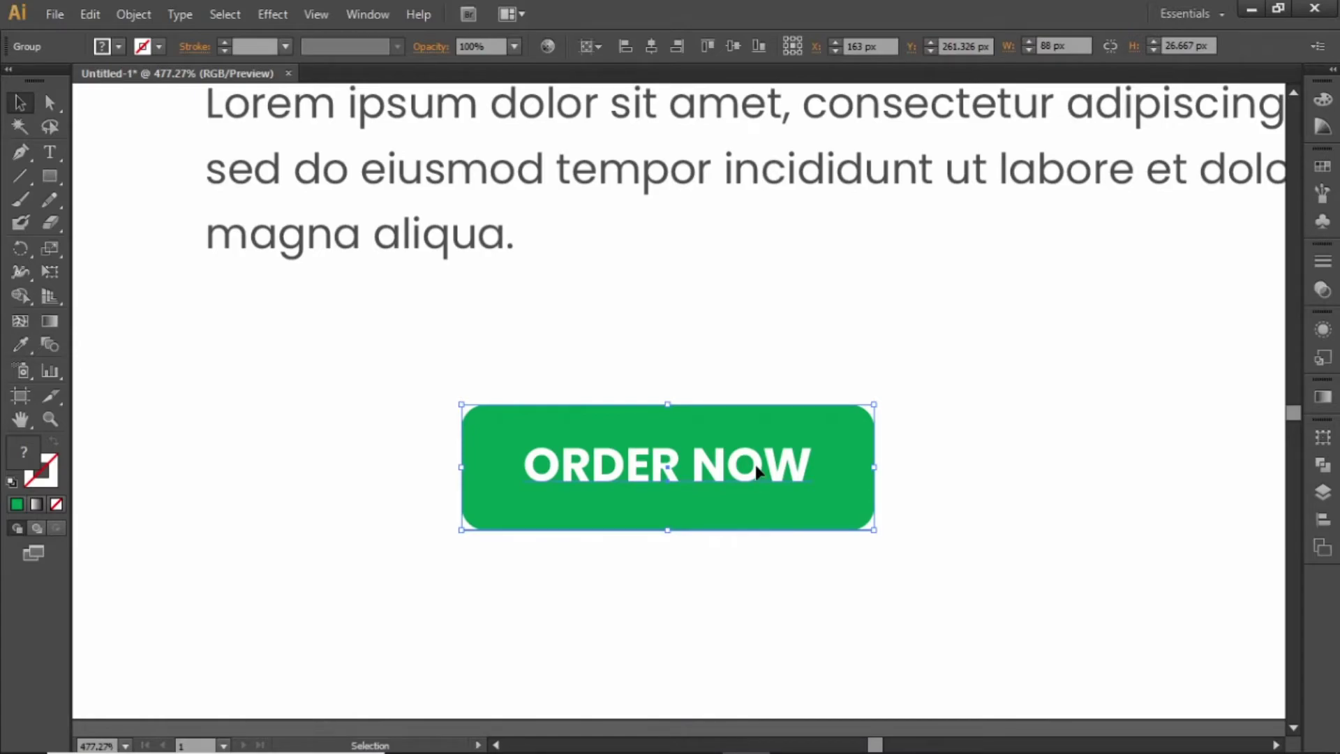
scroll(757, 472, "down", 3)
Move the ORDER NOW button group left, under the body text
left_click(823, 545)
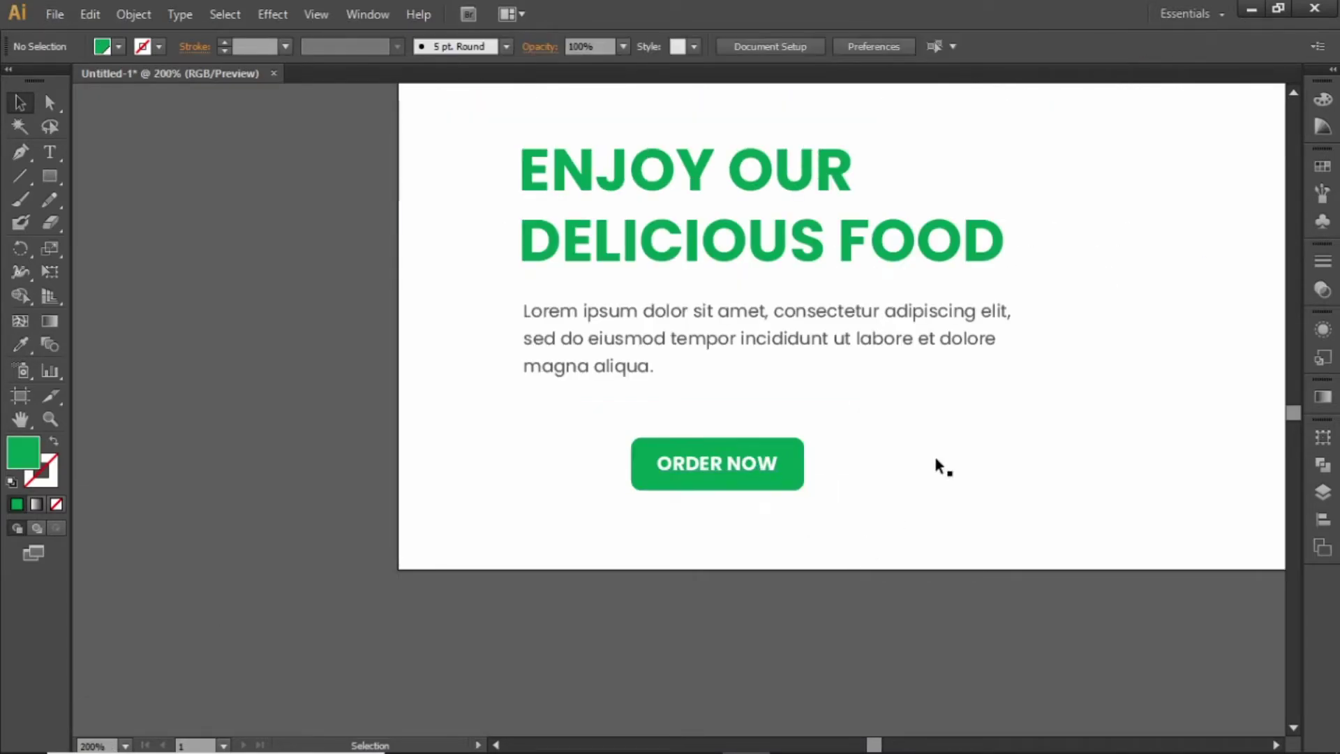
scroll(936, 465, "right", 5)
scroll(936, 464, "up", 2)
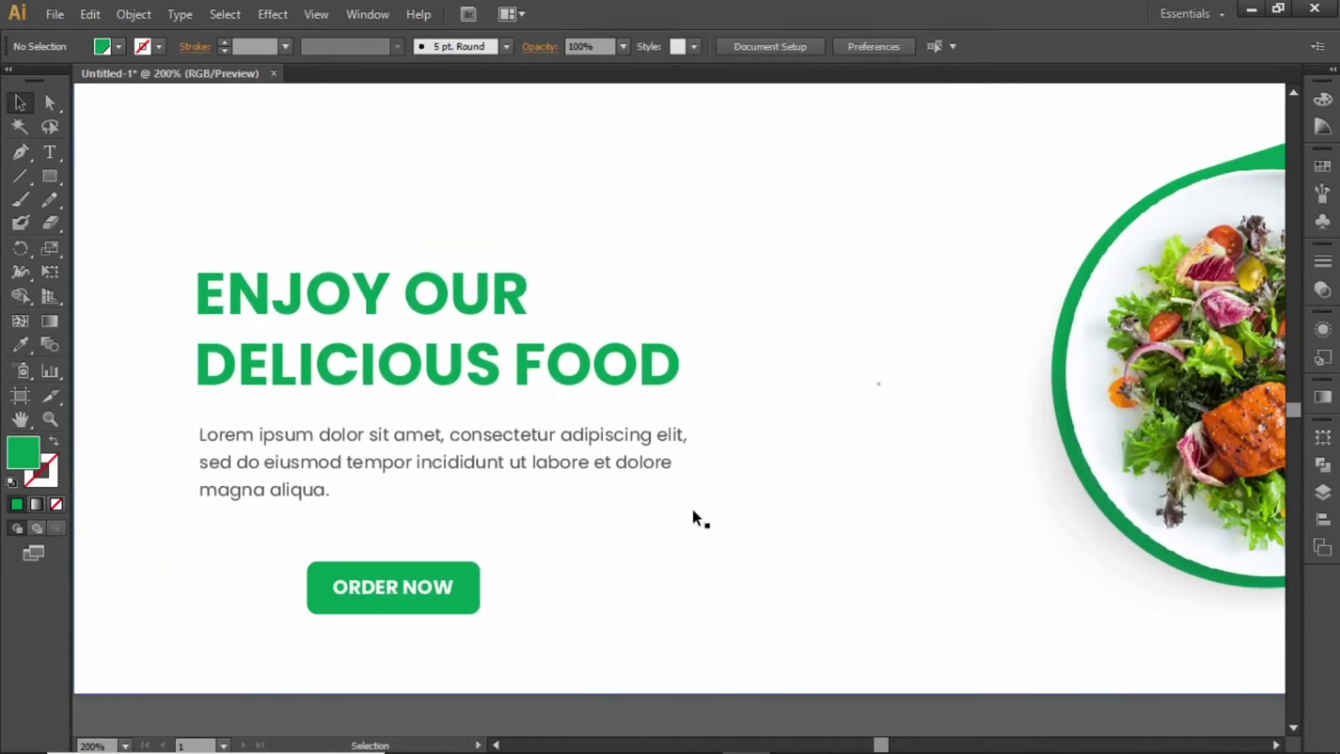
left_click(458, 579)
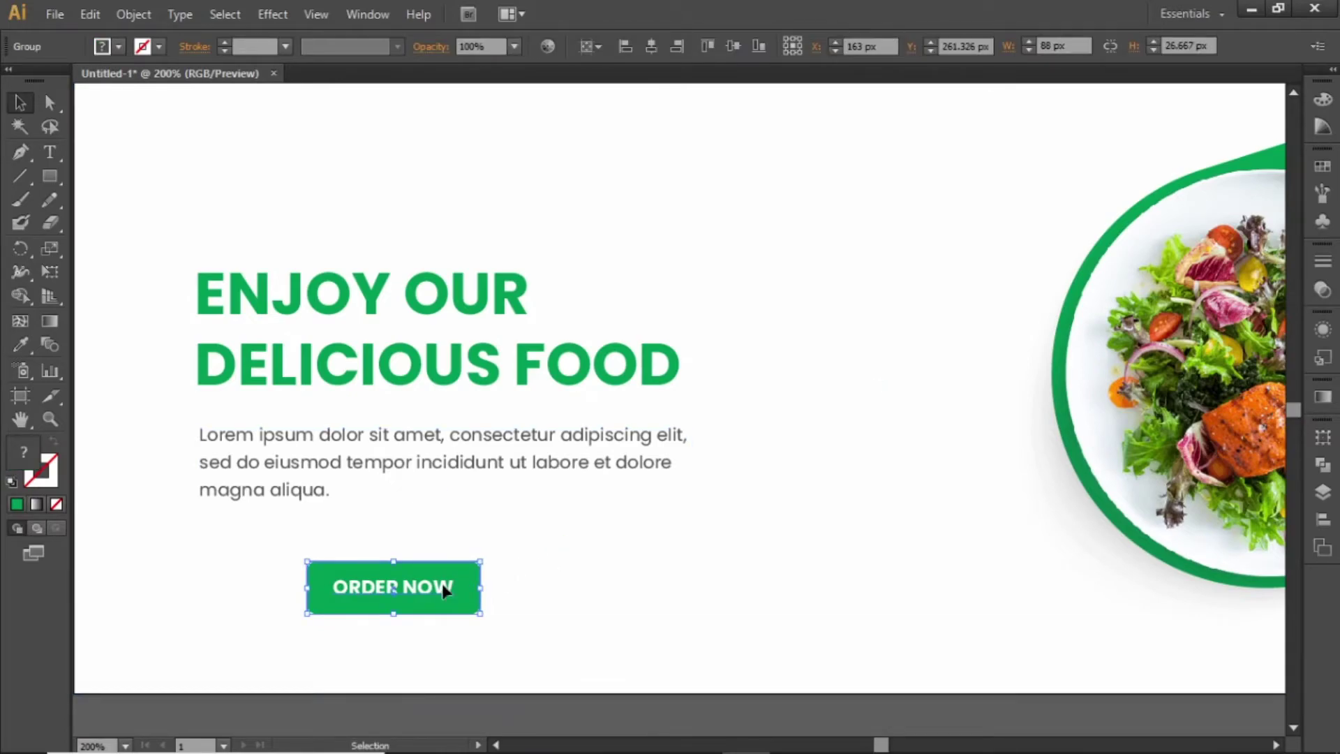
left_click_drag(444, 590, 223, 552)
left_click(450, 576)
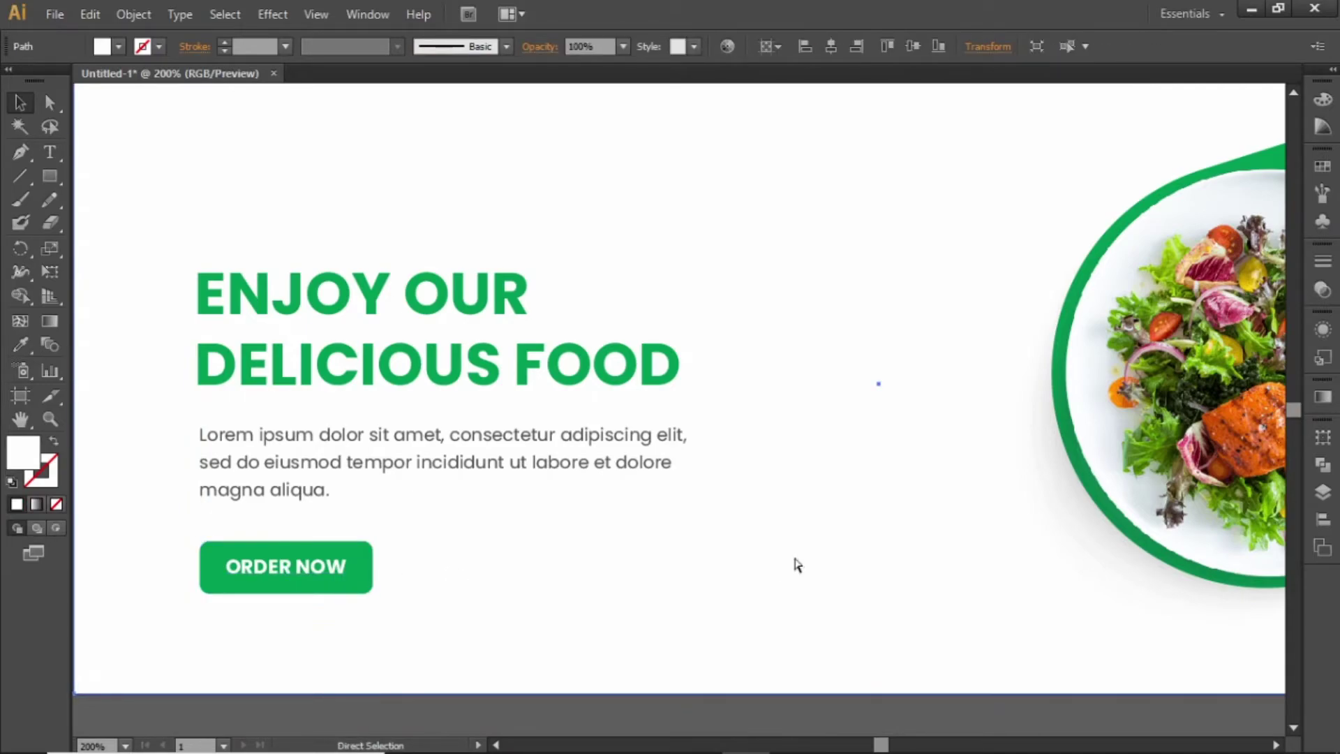
Shift the headline and body paragraph together straight up
key("ctrl+minus")
left_click_drag(774, 470, 766, 428)
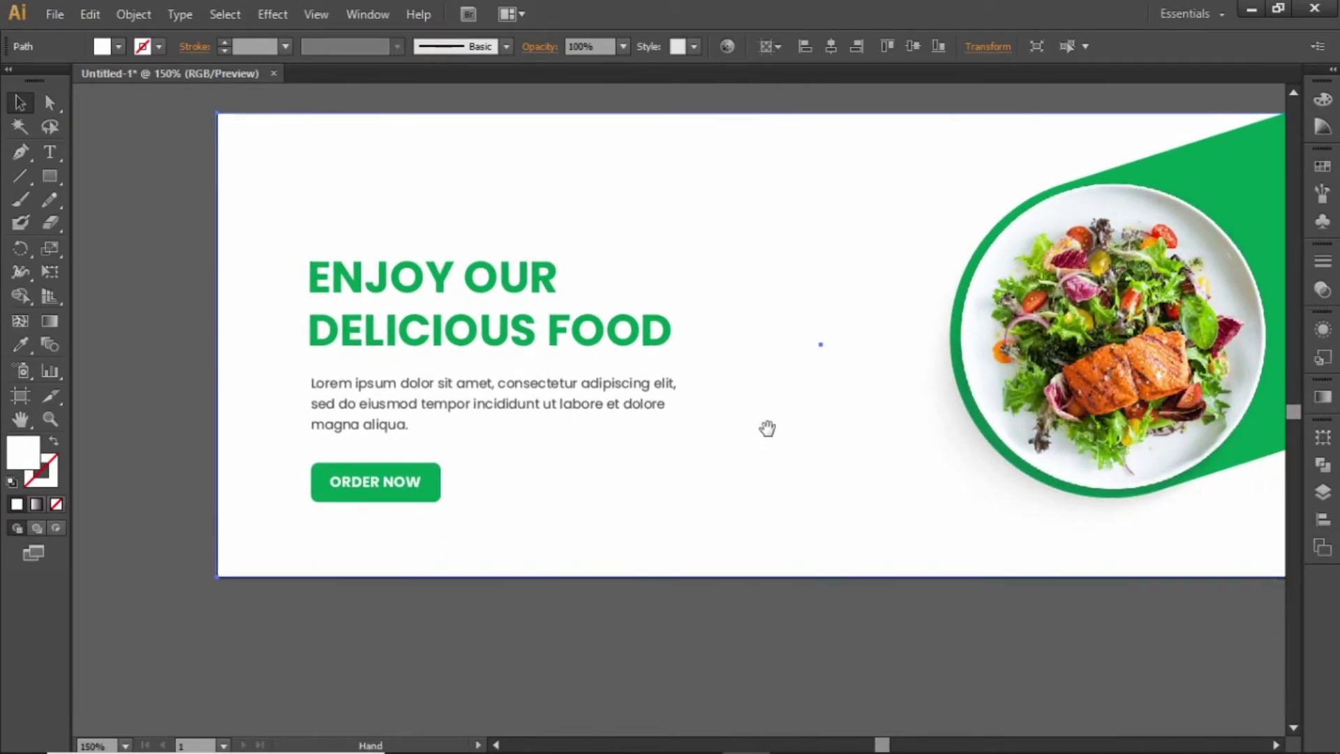
left_click(463, 367)
left_click(465, 386, "shift")
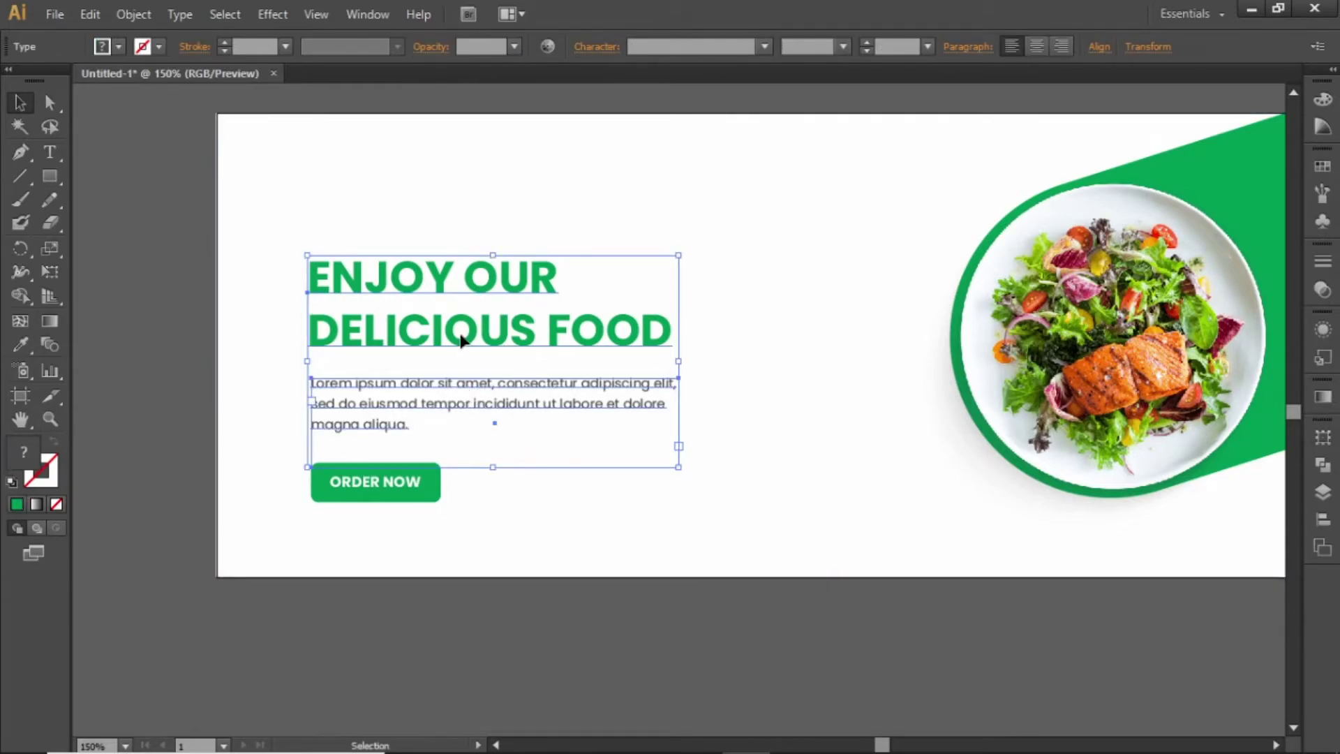
left_click_drag(456, 327, 453, 302)
left_click(190, 308)
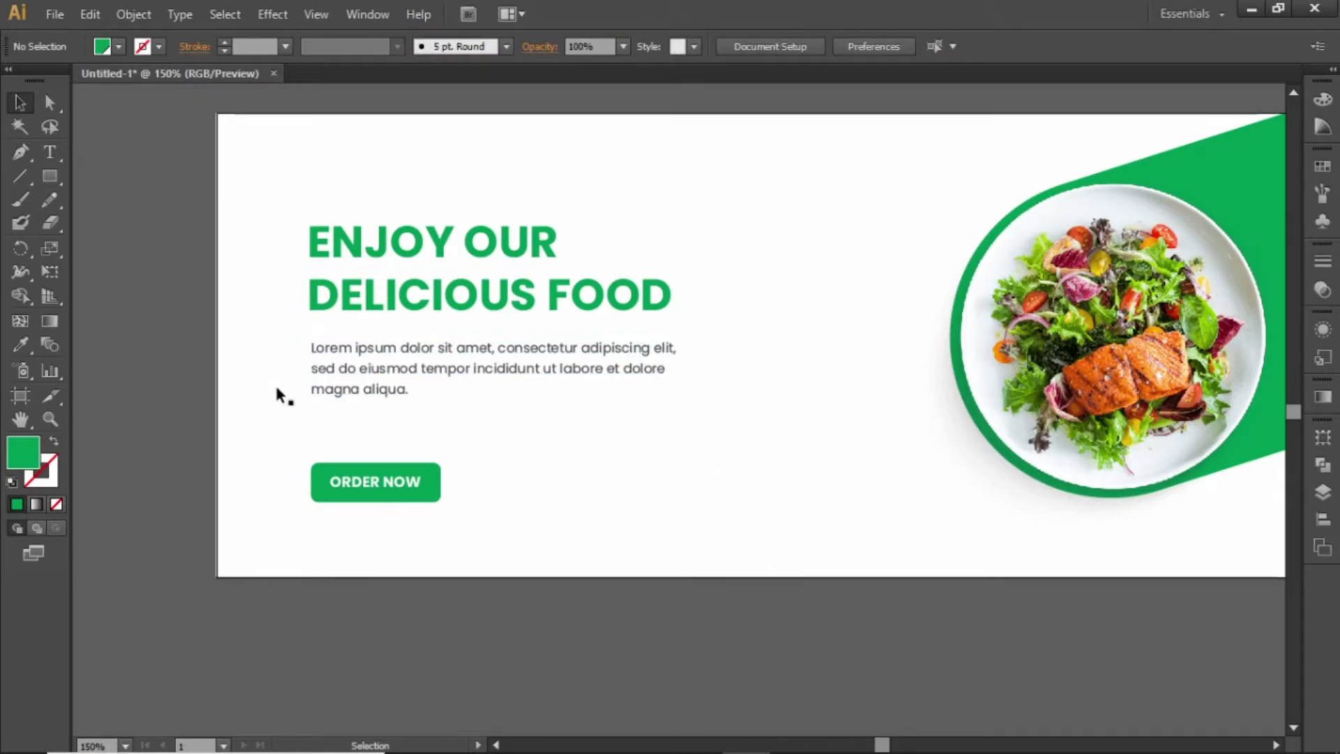
Raise the ORDER NOW button closer to the paragraph
left_click(353, 480)
left_click_drag(352, 480, 364, 461)
left_click(174, 441)
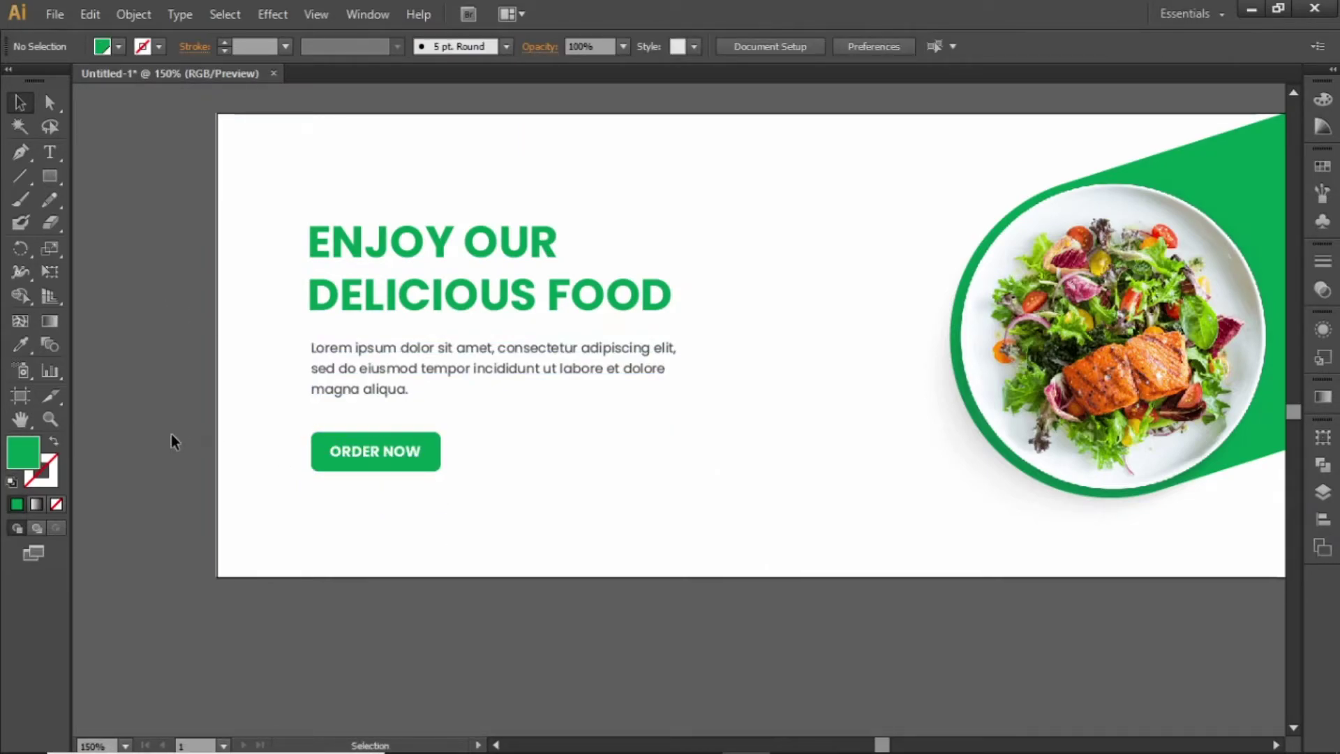
Add two lines of phone numbers below the button and centre them under ORDER NOW
key("t")
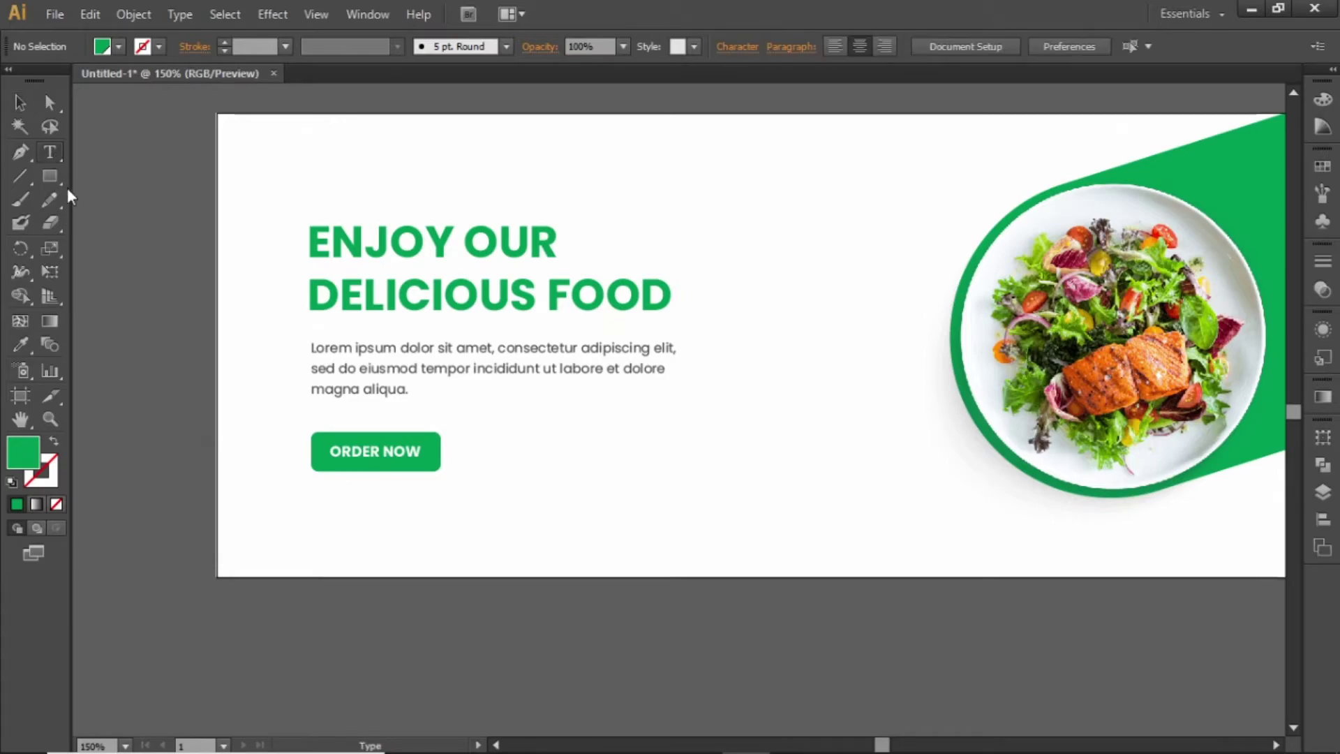
left_click(335, 513)
type("12")
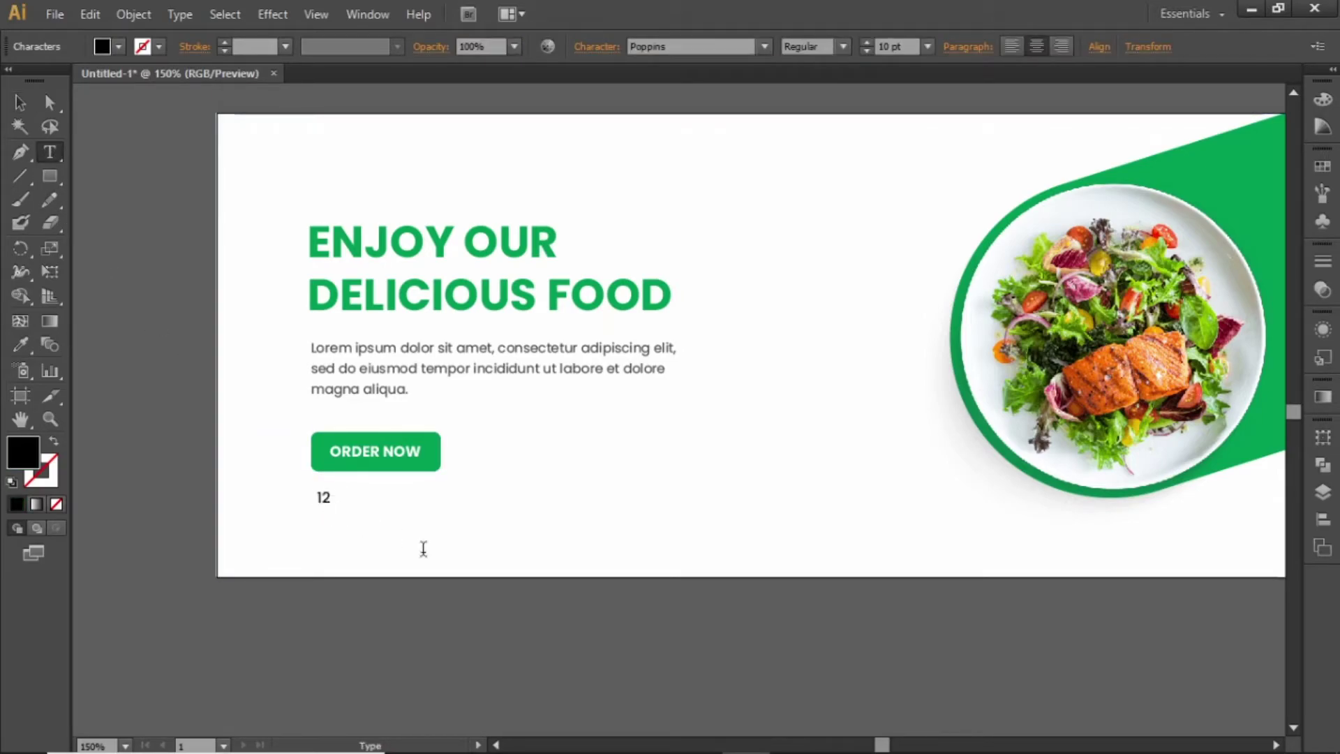
type("3-434-55")
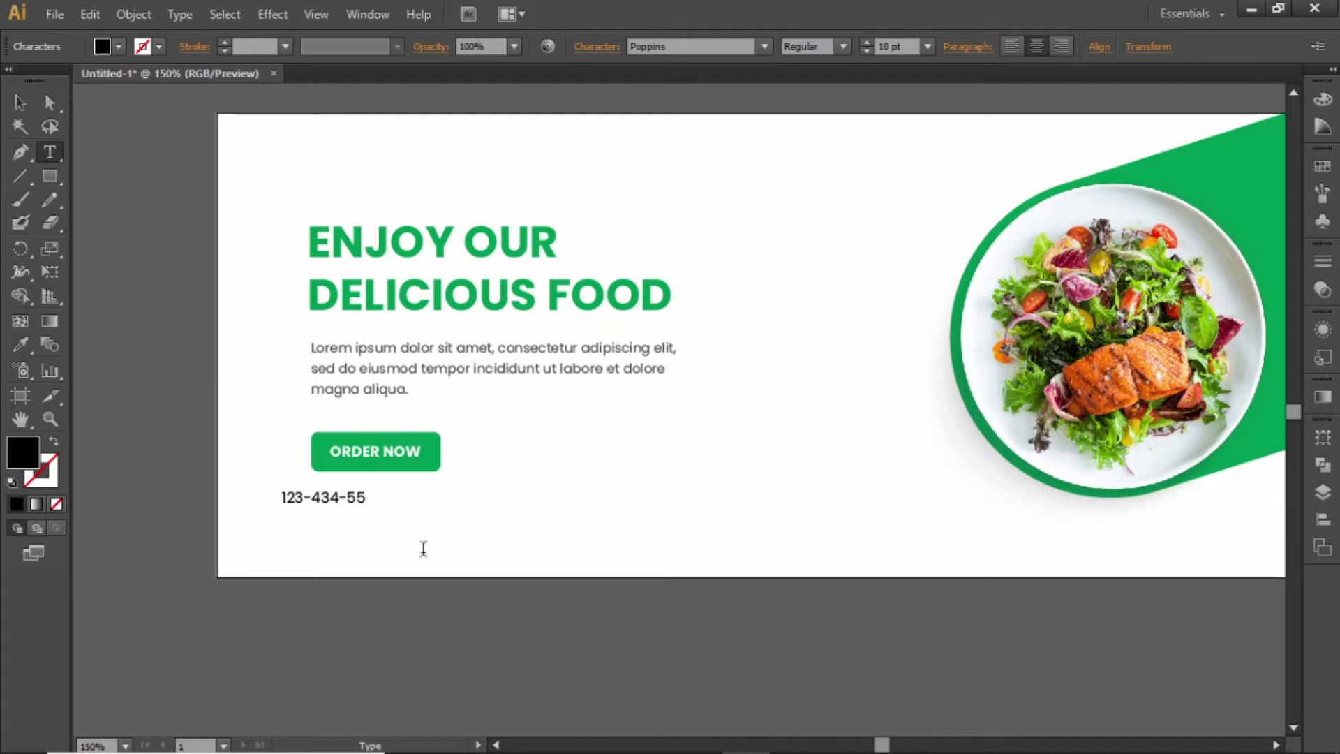
type("4 ")
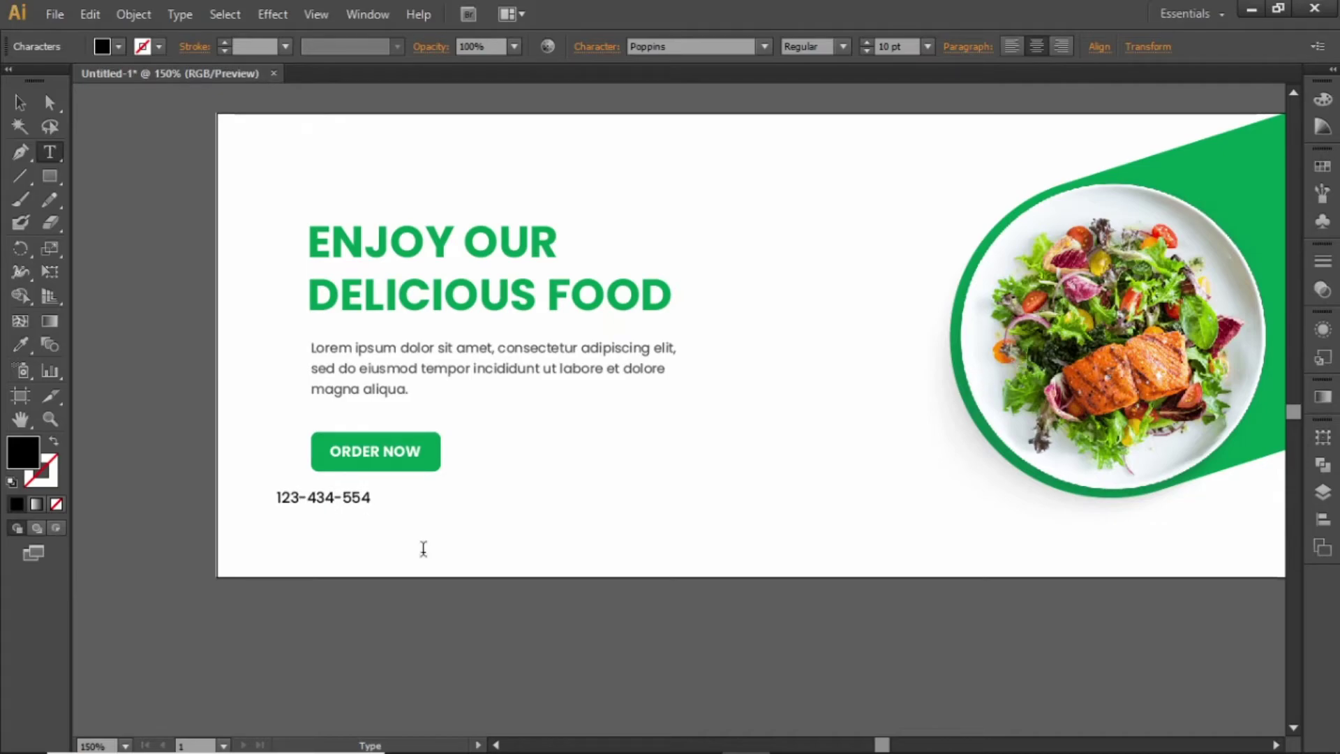
type("343-44-545")
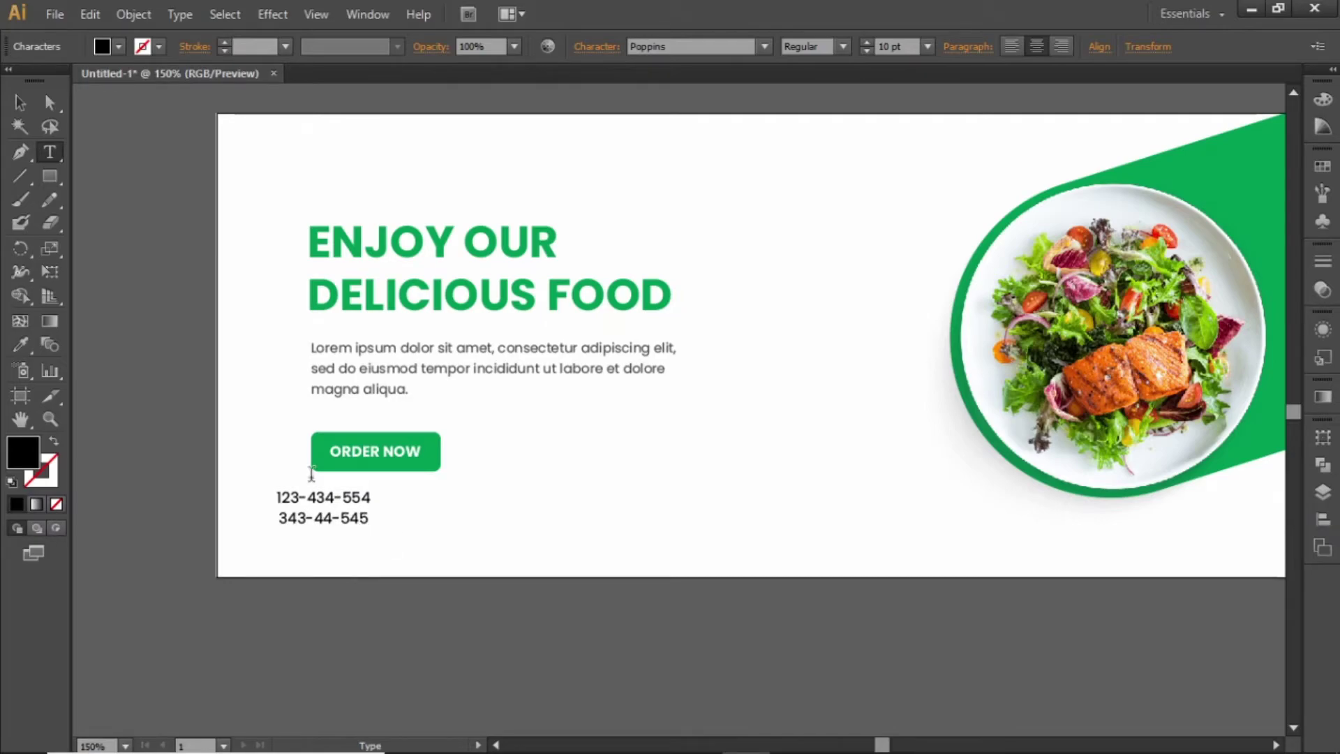
left_click(21, 104)
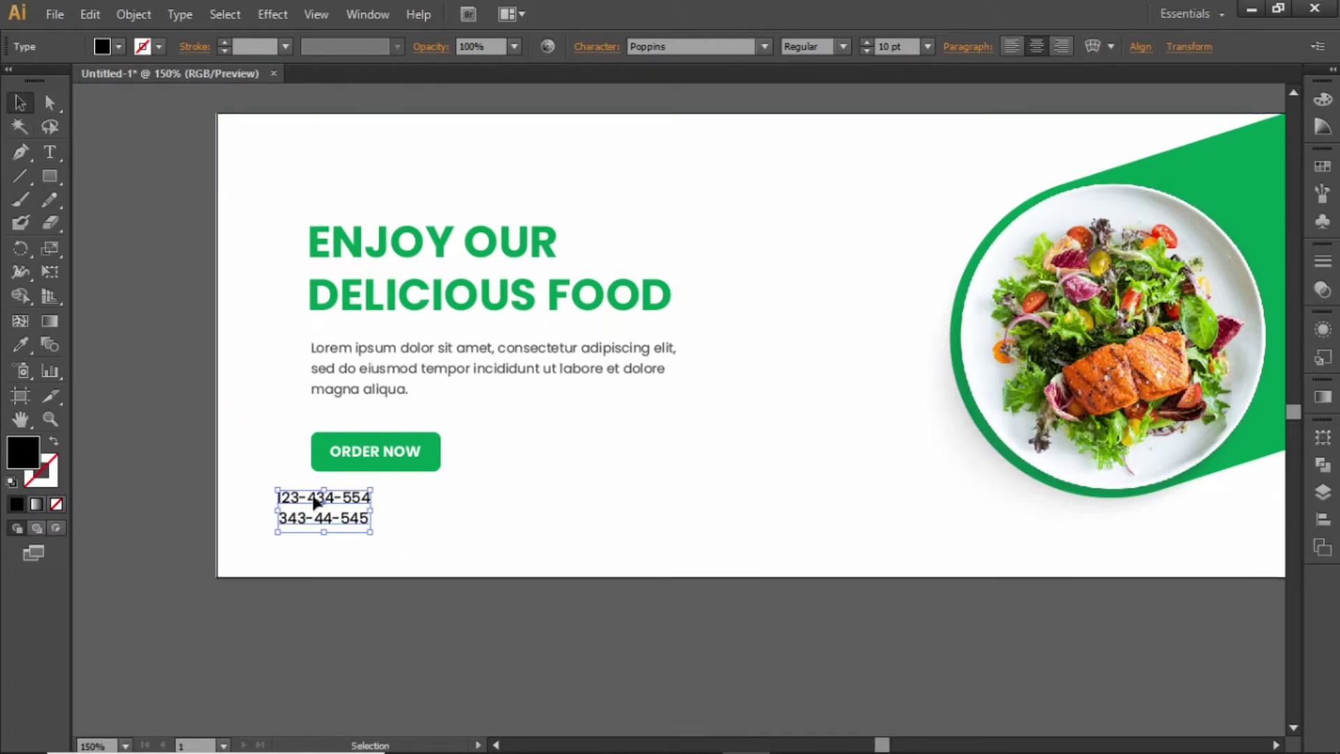
left_click(321, 439, "shift")
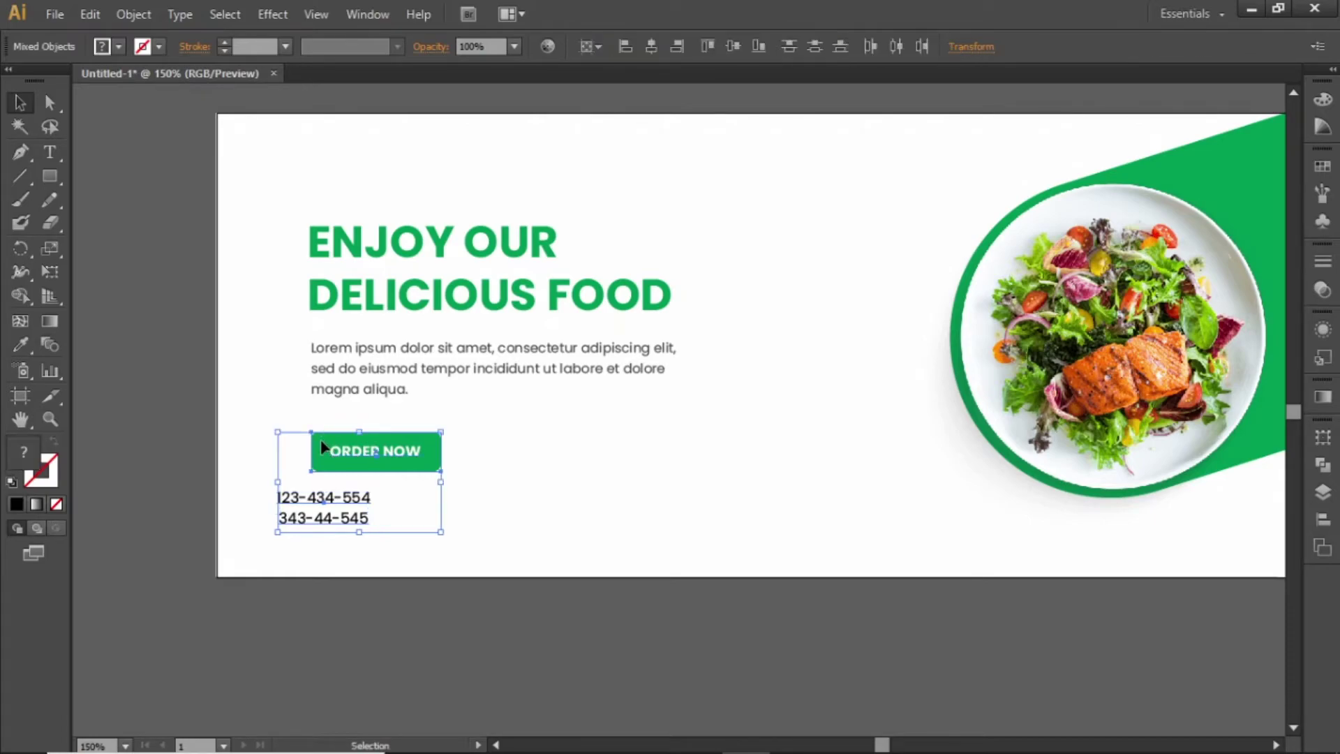
left_click(650, 47)
left_click(173, 223)
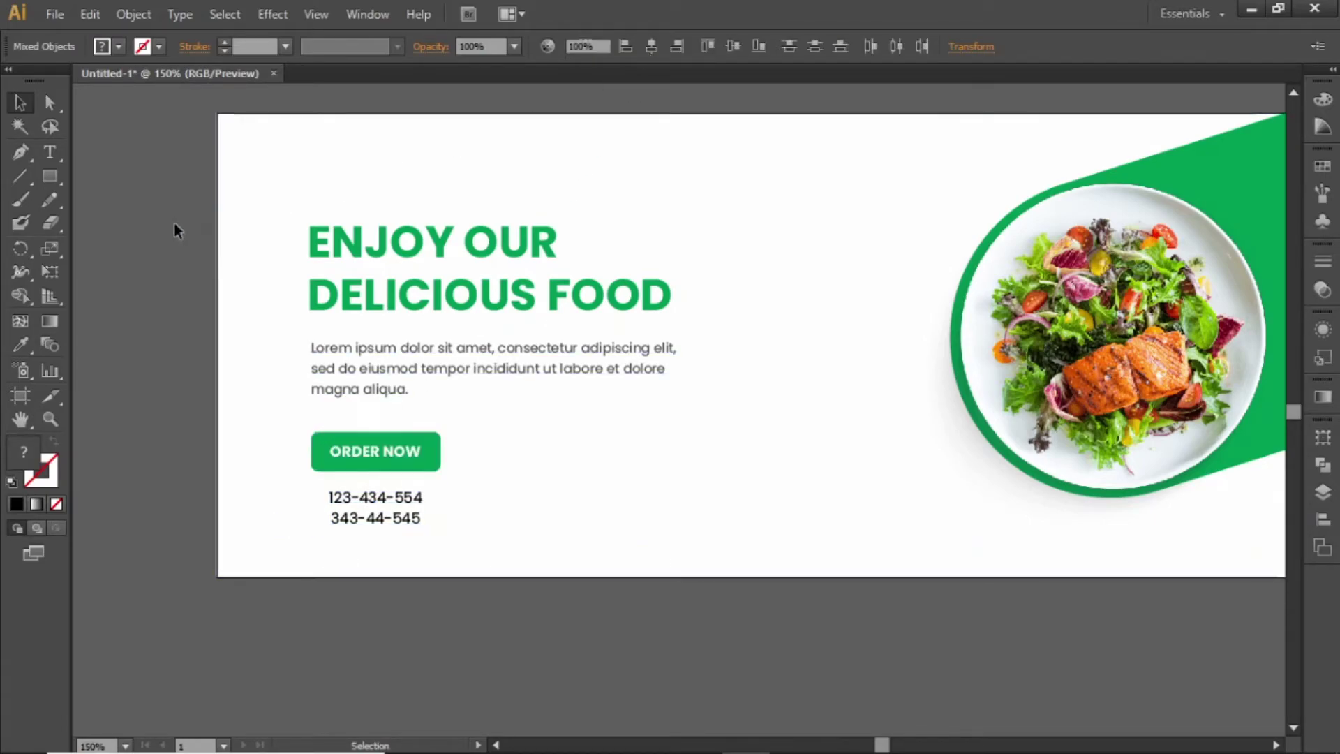
Fade the phone numbers to 60% opacity and nudge them up slightly
left_click(365, 500)
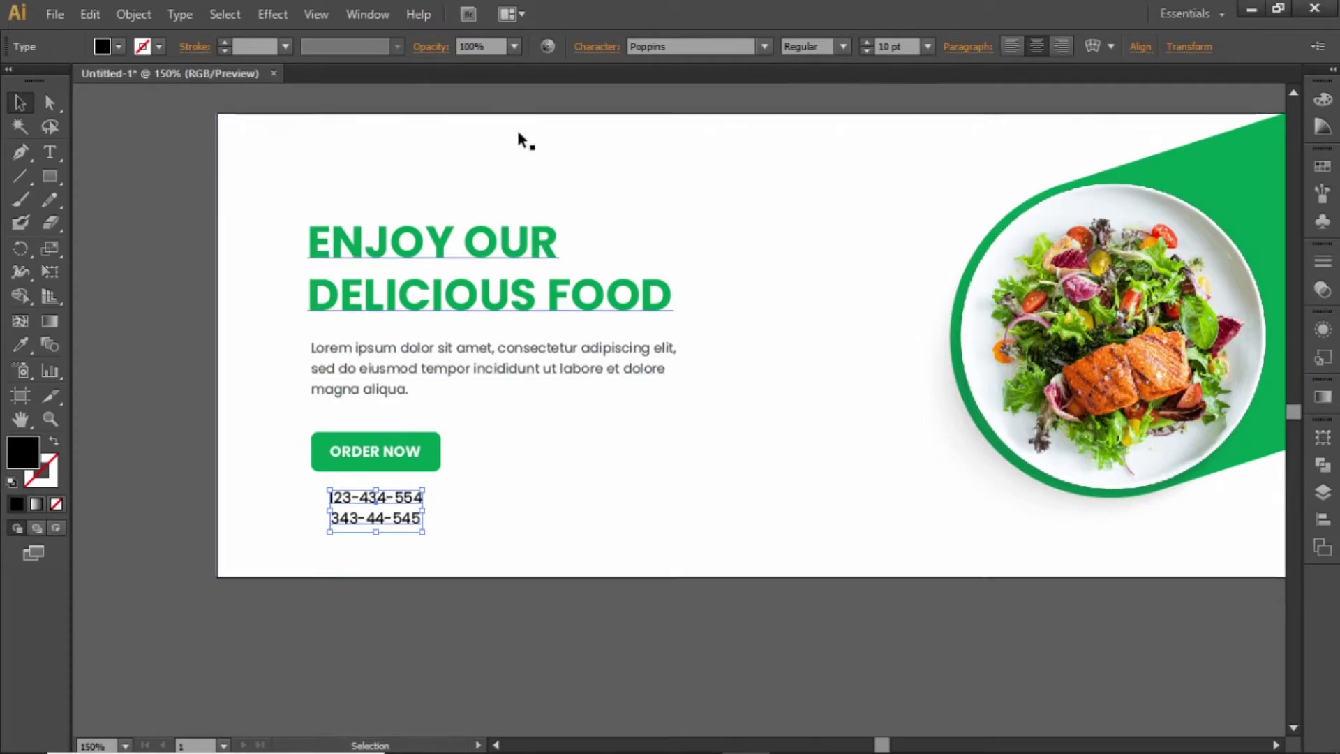
left_click(514, 46)
left_click(537, 196)
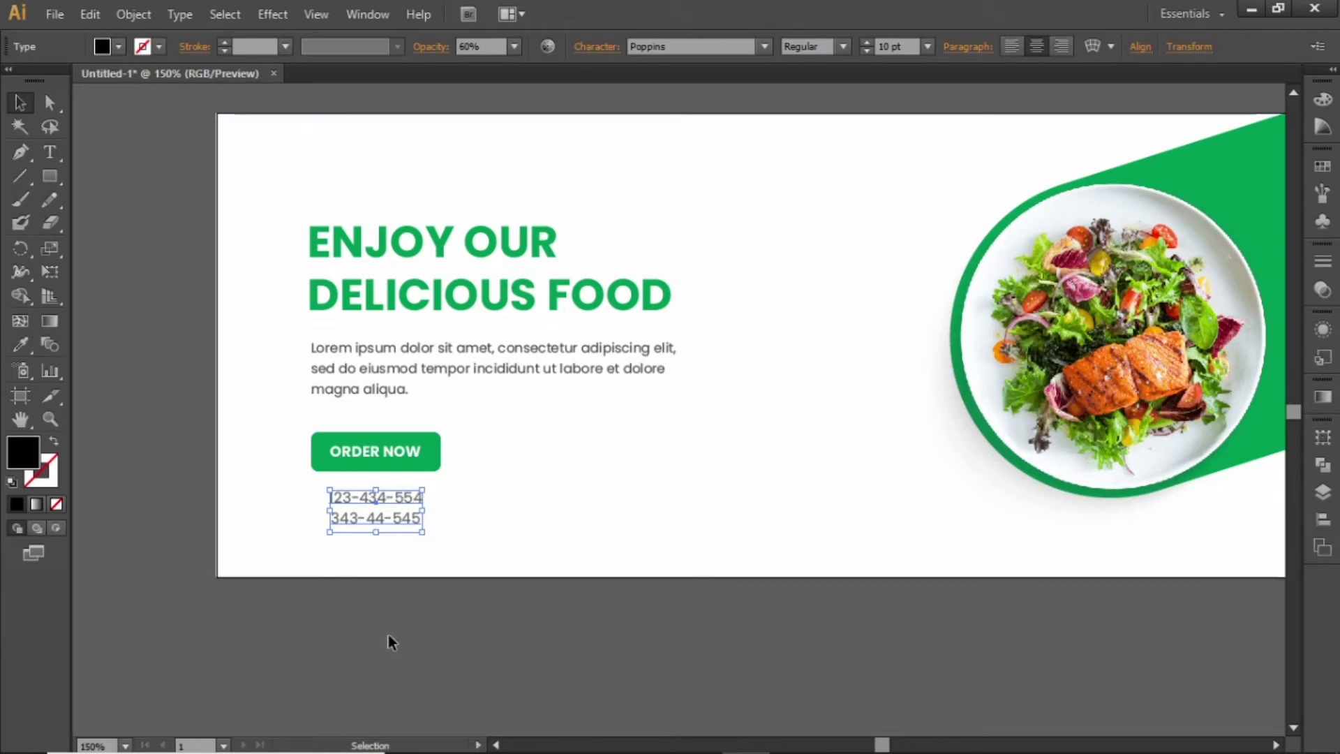
key("Up")
key("Up")
key("Up")
key("Up")
key("Up")
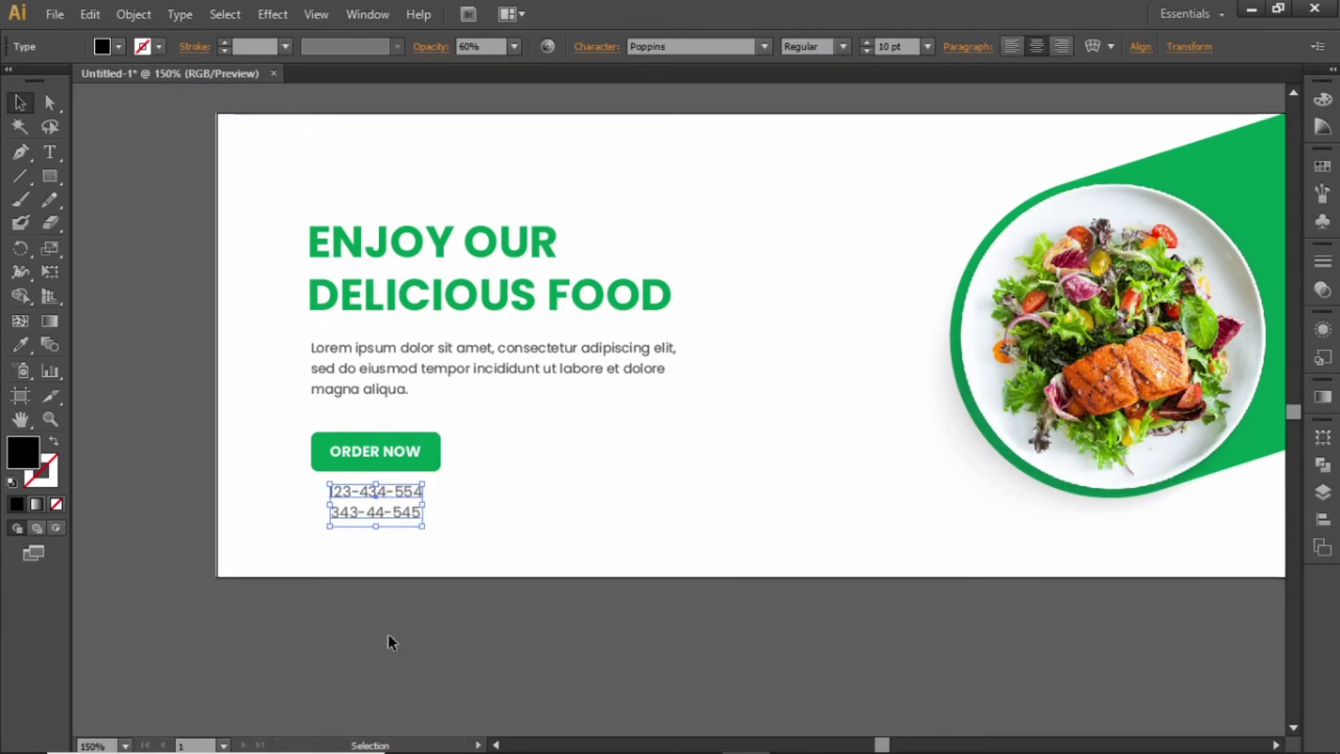
left_click(388, 635)
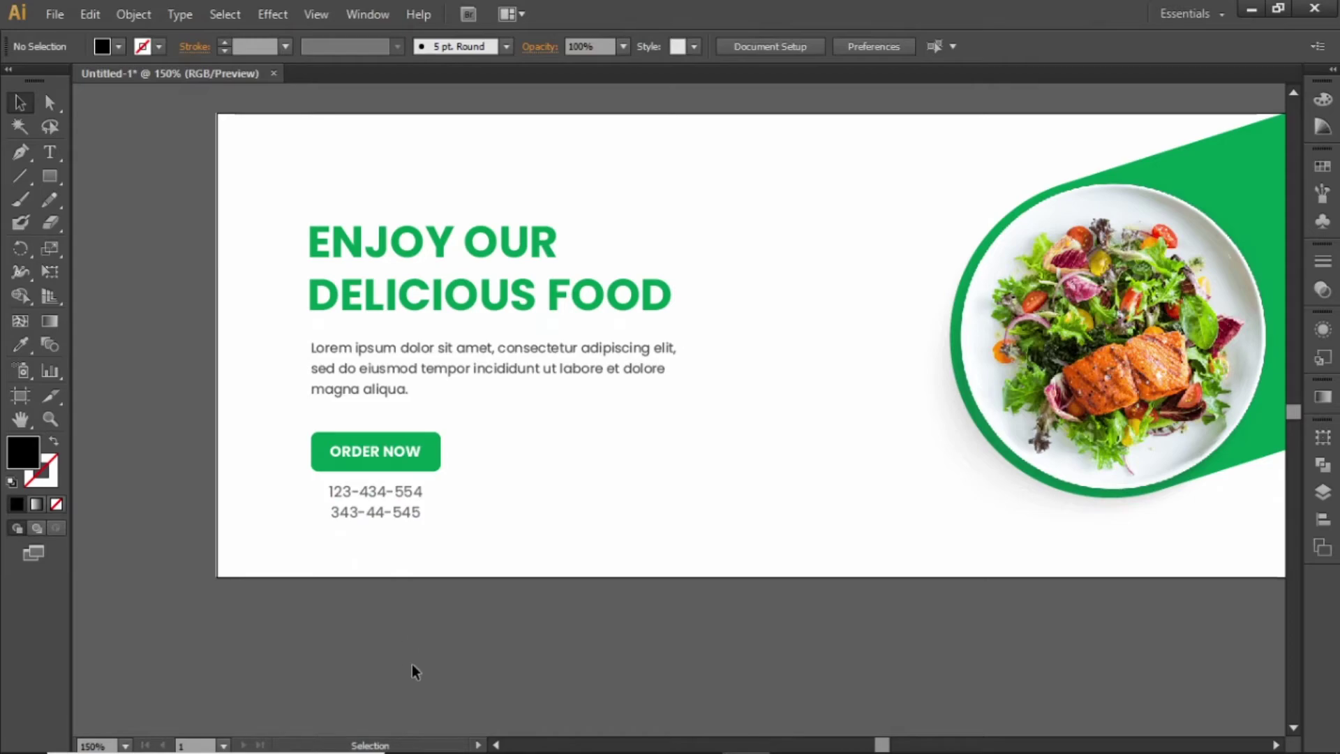
left_click_drag(894, 419, 816, 452)
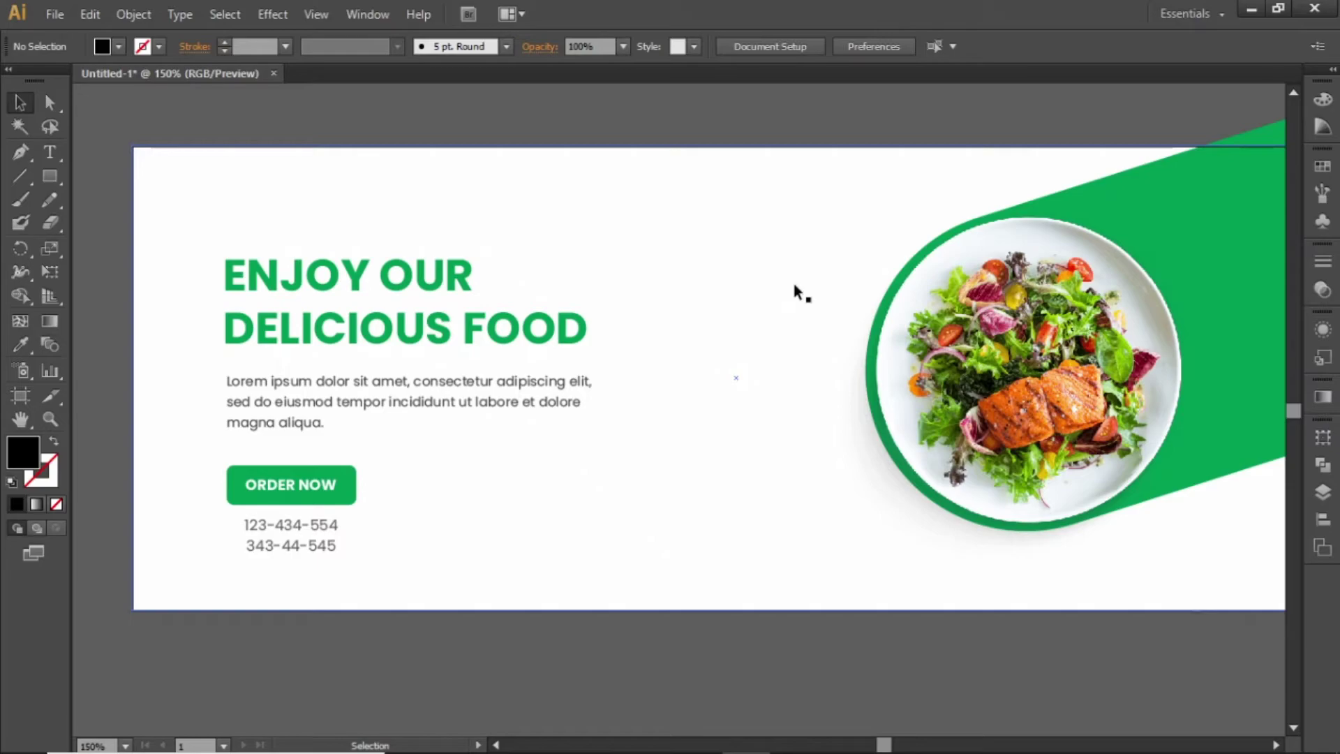
Copy the green circle, set it to 15% opacity, and place it at the top-left corner
scroll(796, 289, "down", 1)
left_click_drag(810, 165, 745, 238)
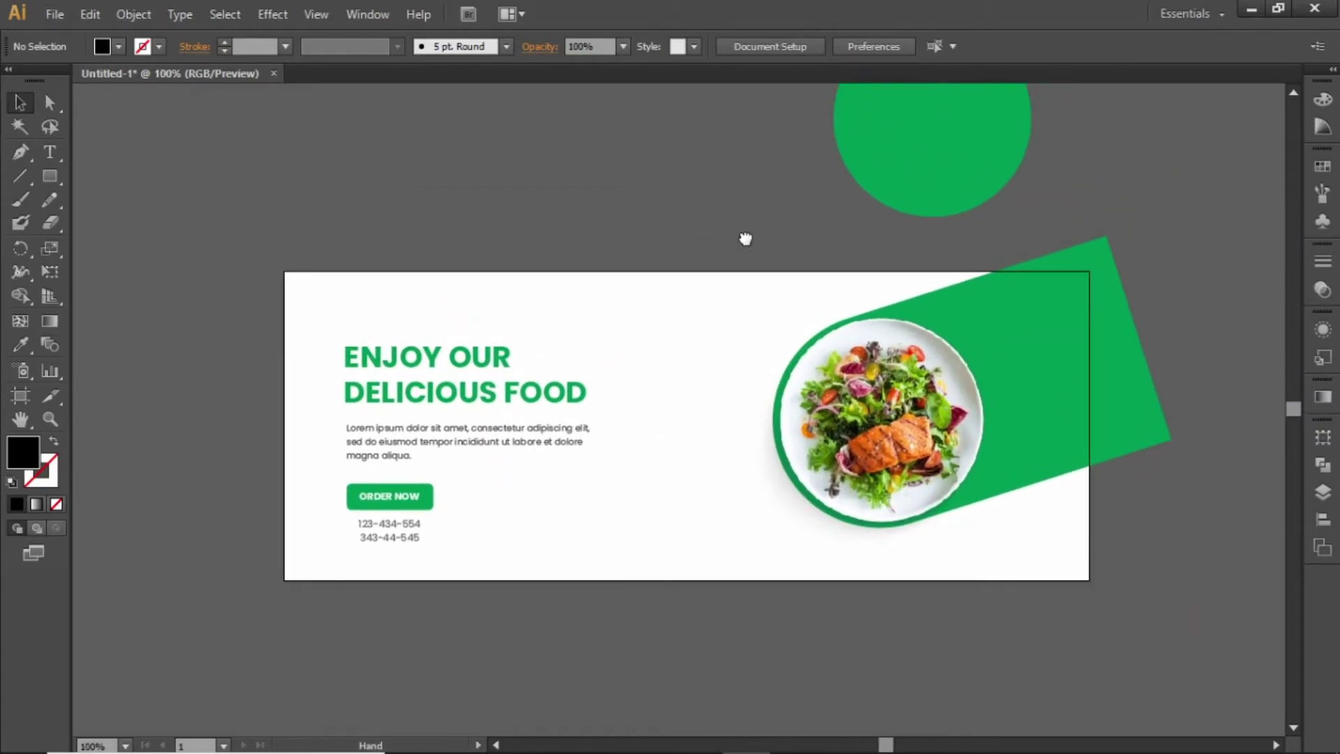
left_click(916, 165)
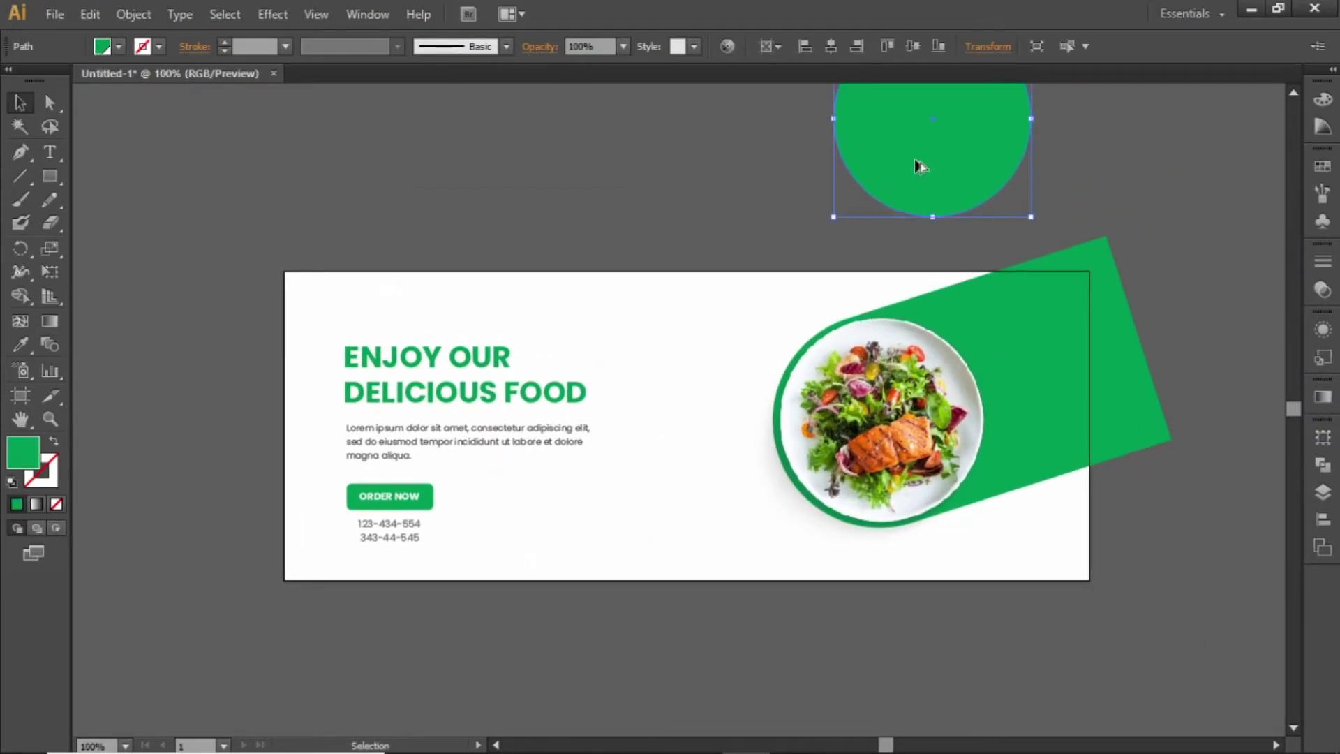
left_click_drag(917, 164, 601, 368)
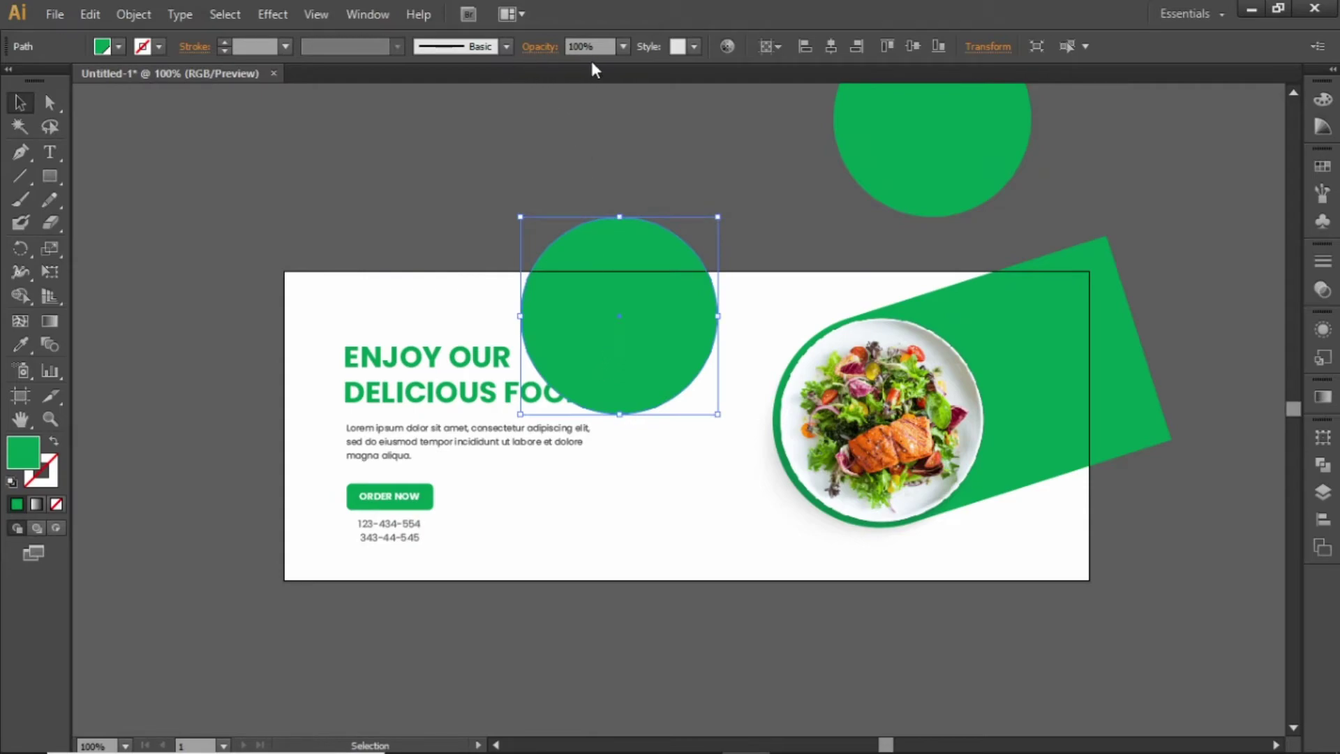
left_click(621, 46)
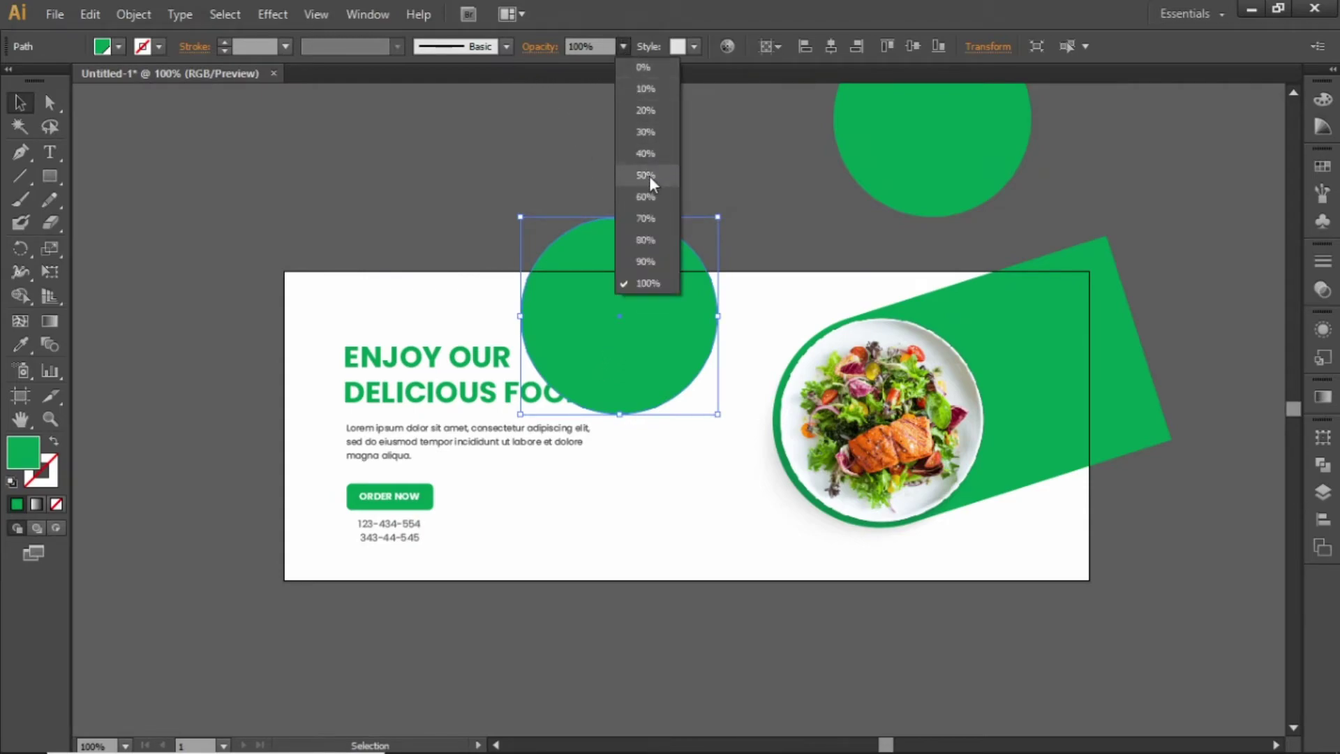
left_click(653, 108)
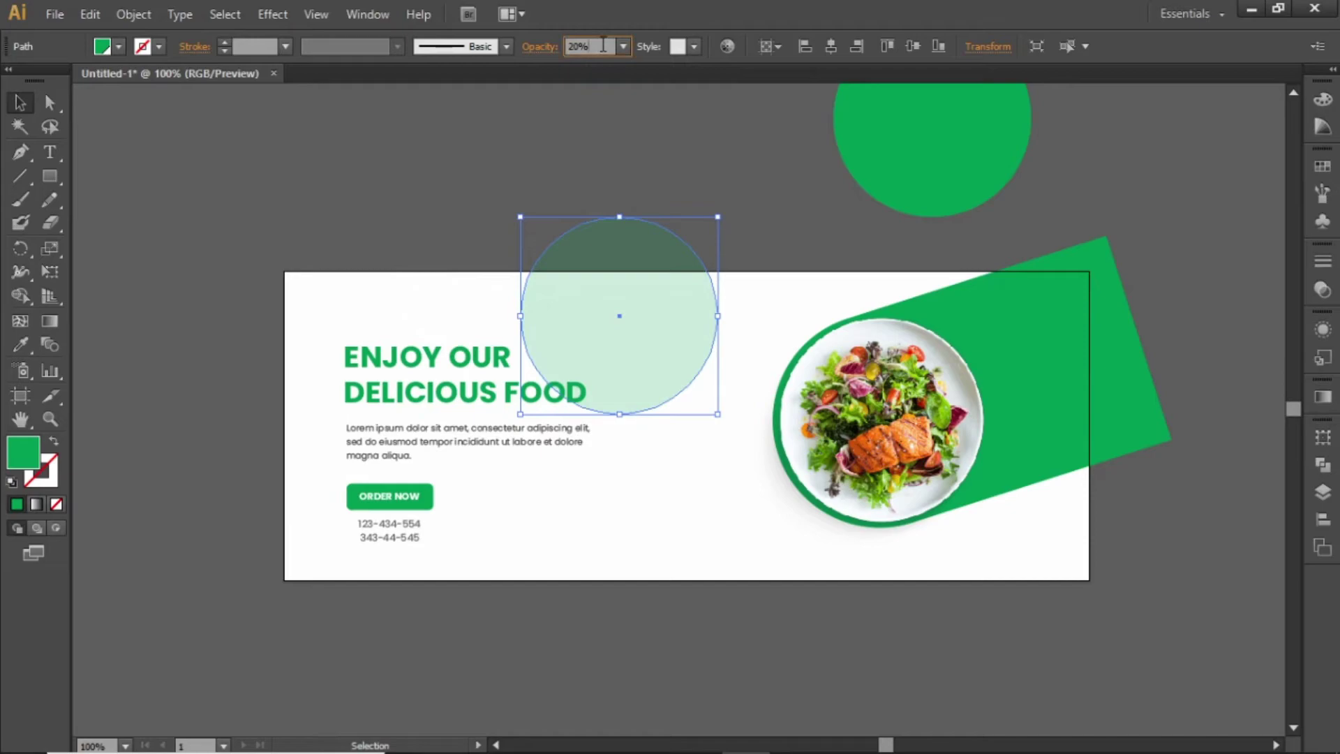
scroll(604, 46, "down", 1)
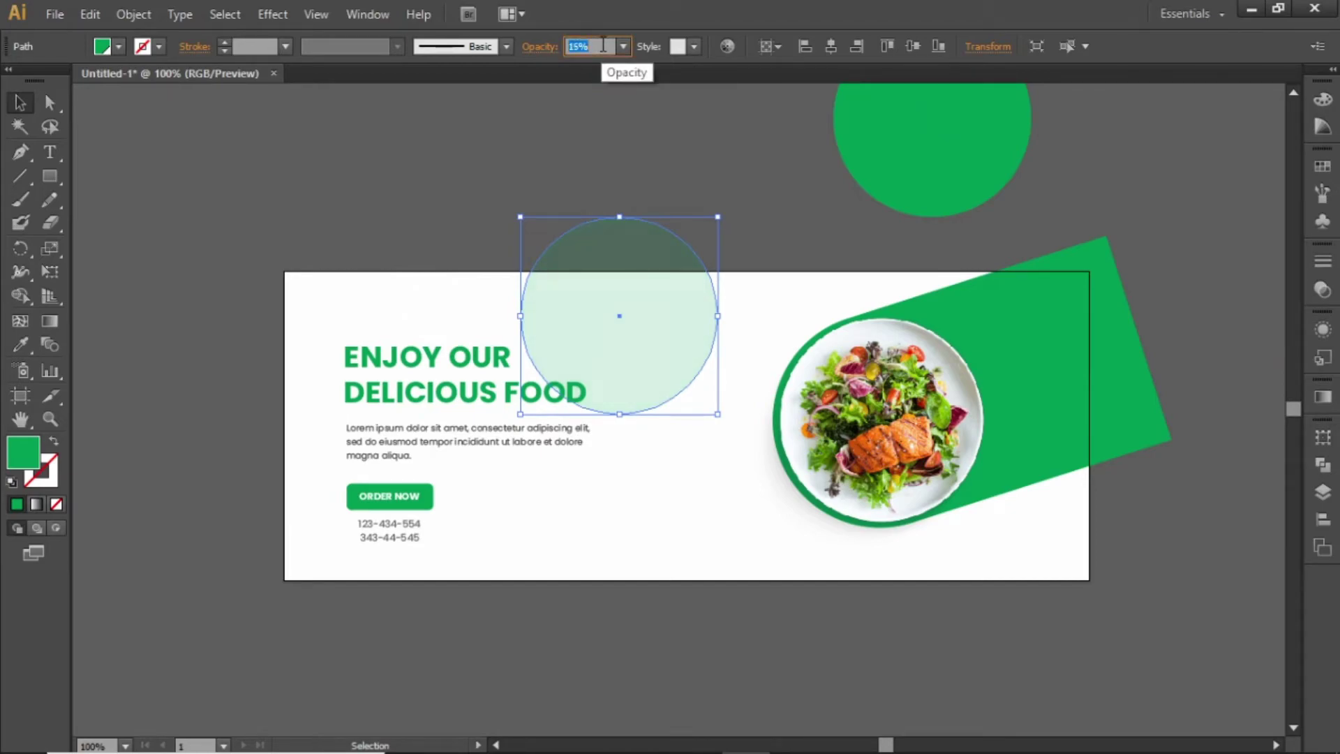
key("Return")
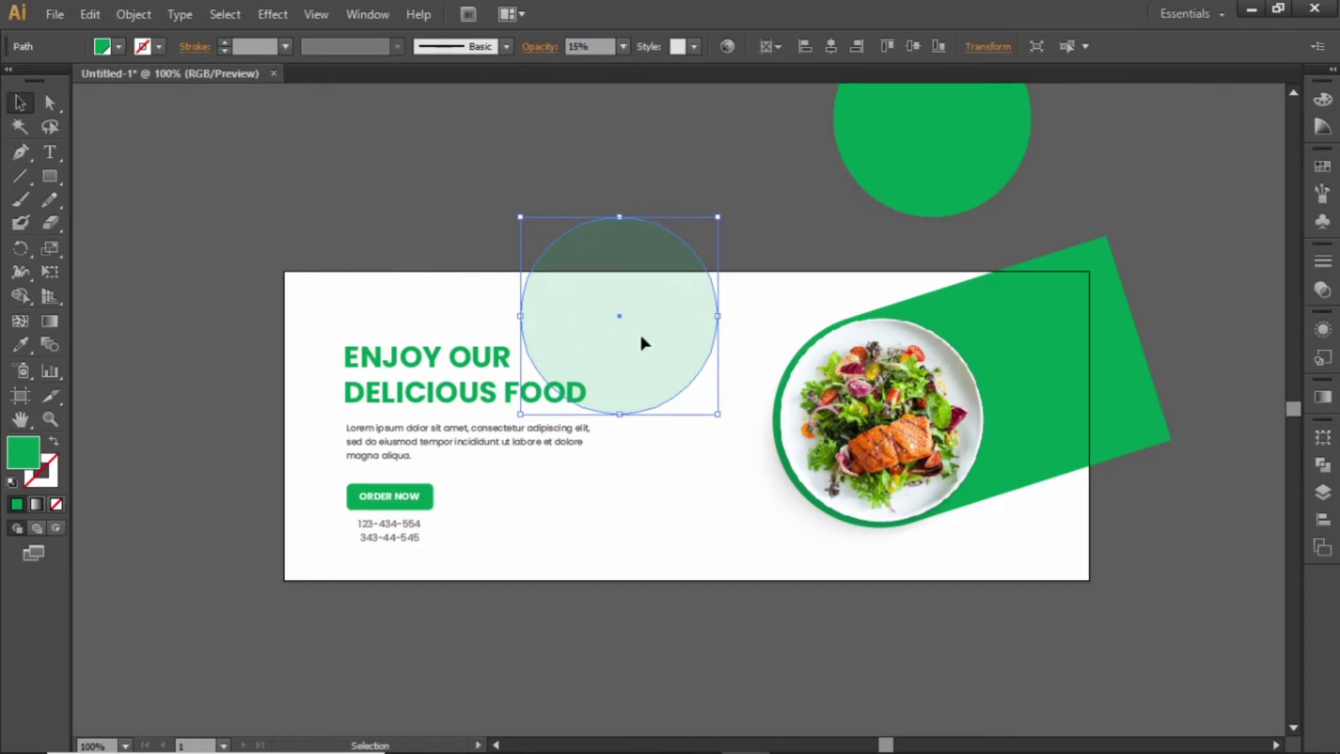
left_click_drag(640, 341, 733, 613)
left_click(437, 224)
left_click(441, 240)
left_click(319, 297)
Add a large pale copy at the bottom edge and two small 53 px circles mid-banner
left_click_drag(709, 551, 697, 569)
left_click(455, 654)
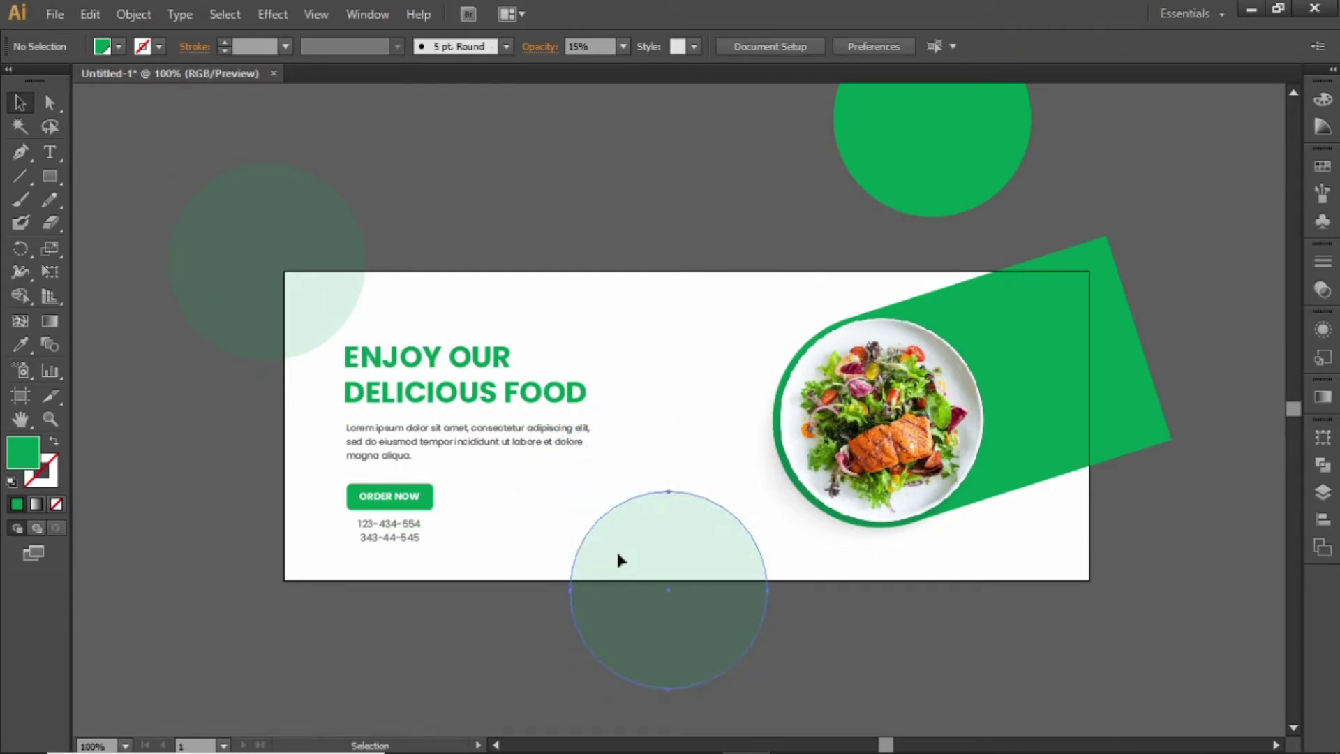
left_click_drag(619, 559, 660, 319)
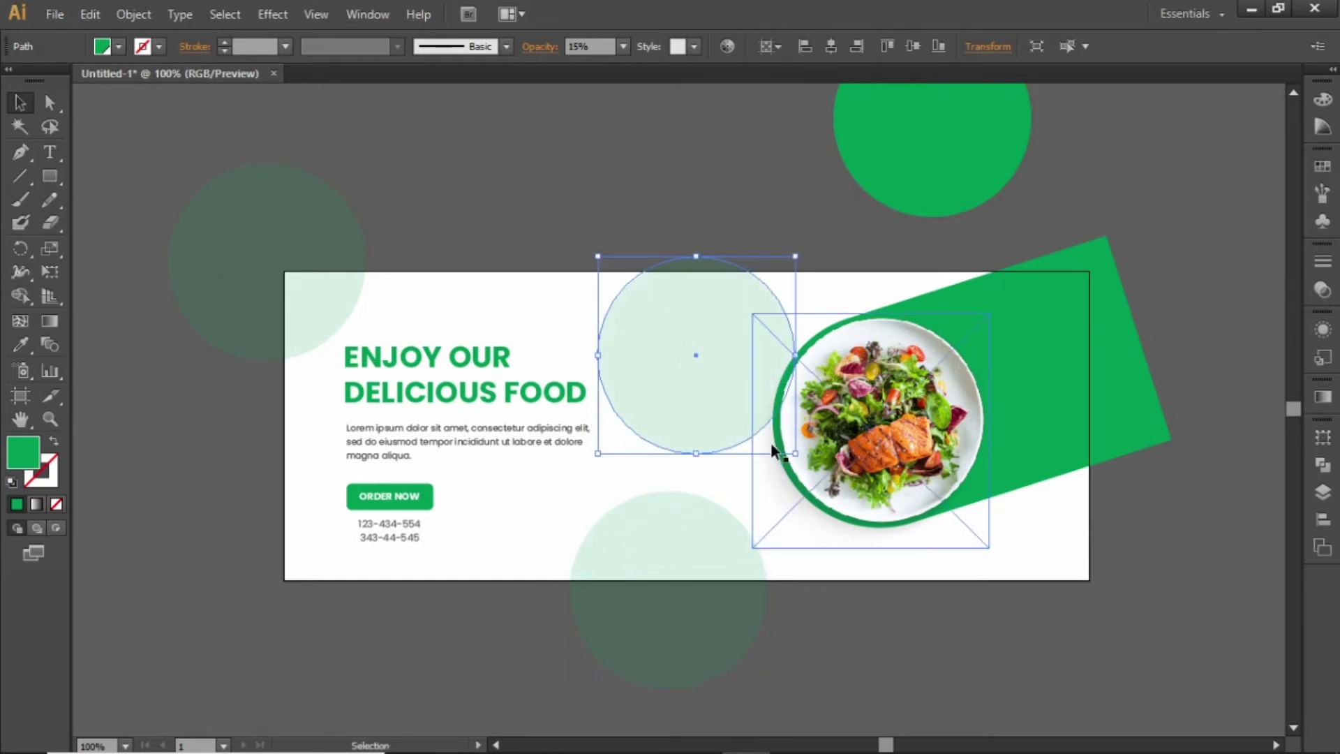
left_click_drag(794, 453, 505, 499)
left_click_drag(673, 544, 648, 608)
left_click(524, 638)
left_click_drag(663, 353, 687, 340)
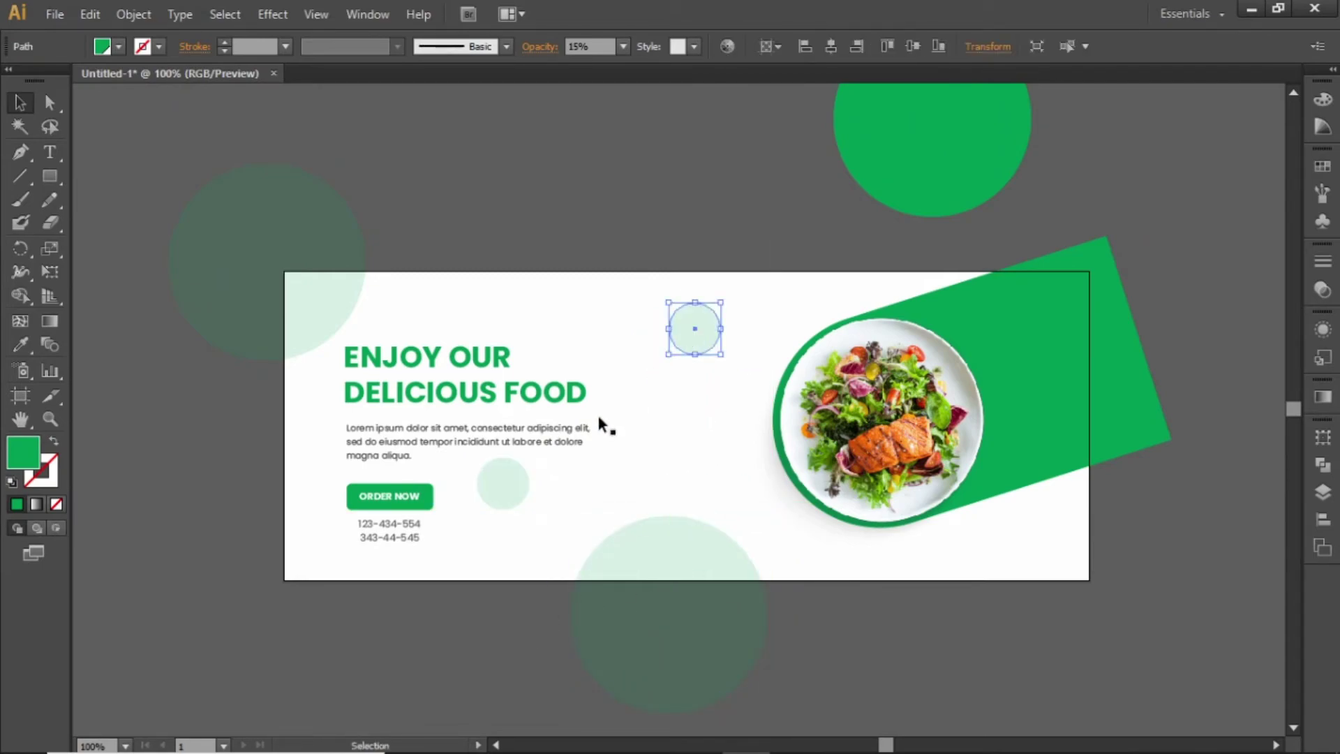
left_click_drag(509, 479, 528, 495)
left_click(516, 656)
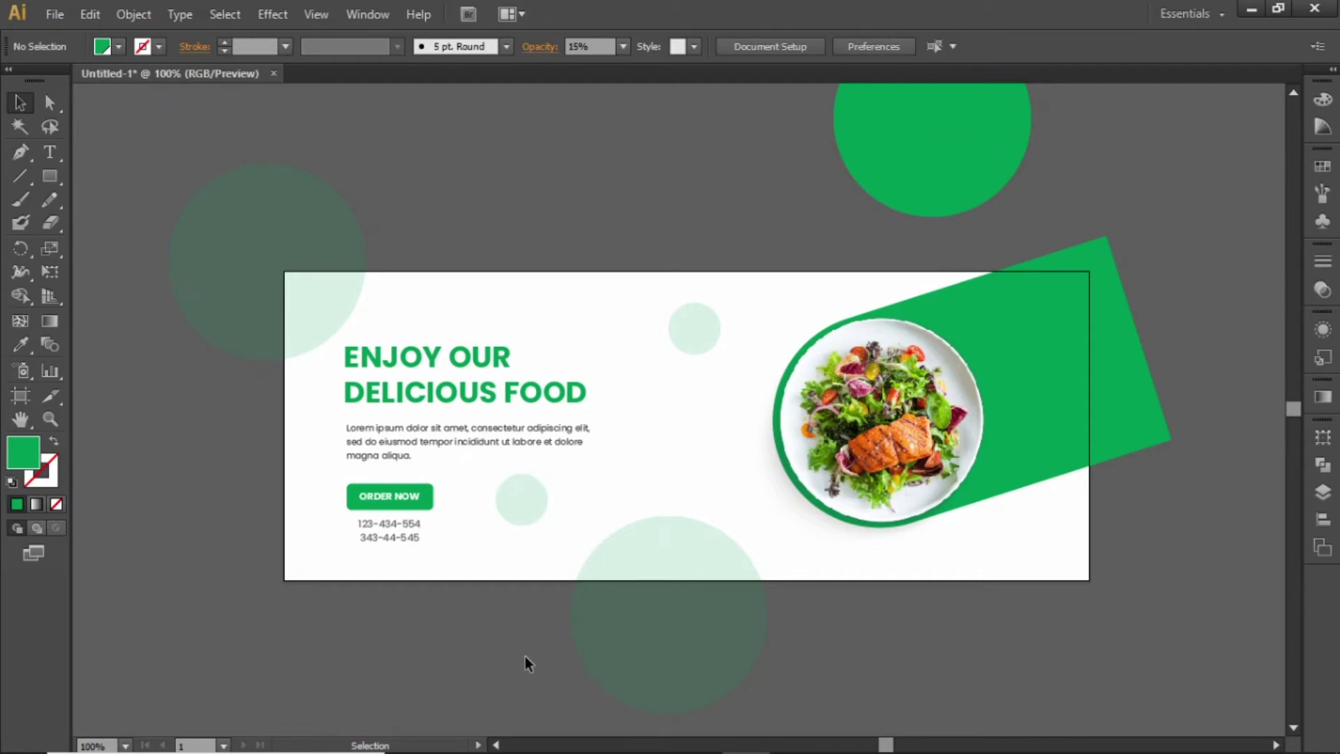
Shrink the spare green circle, bring it to front, and place it at the plate's lower-left rim
left_click_drag(910, 156, 719, 464)
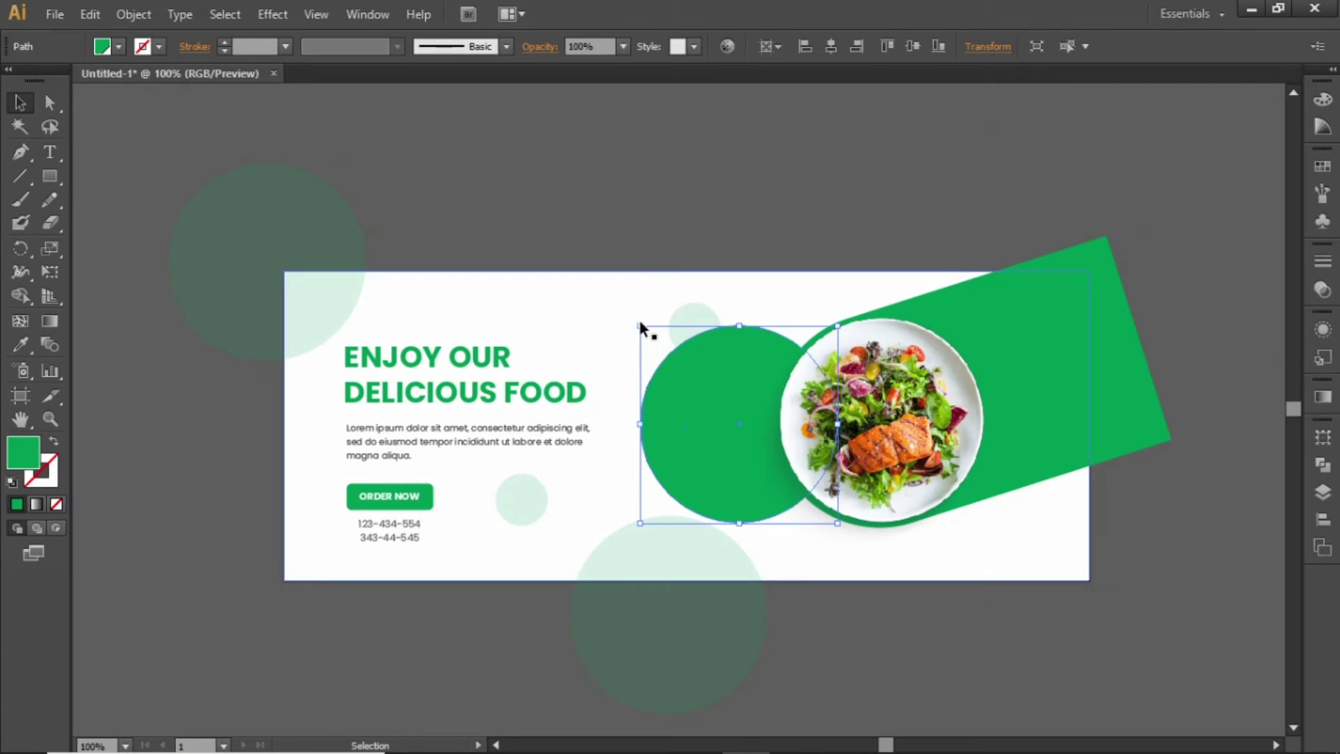
left_click_drag(641, 325, 698, 383)
right_click(722, 459)
mouse_move(782, 426)
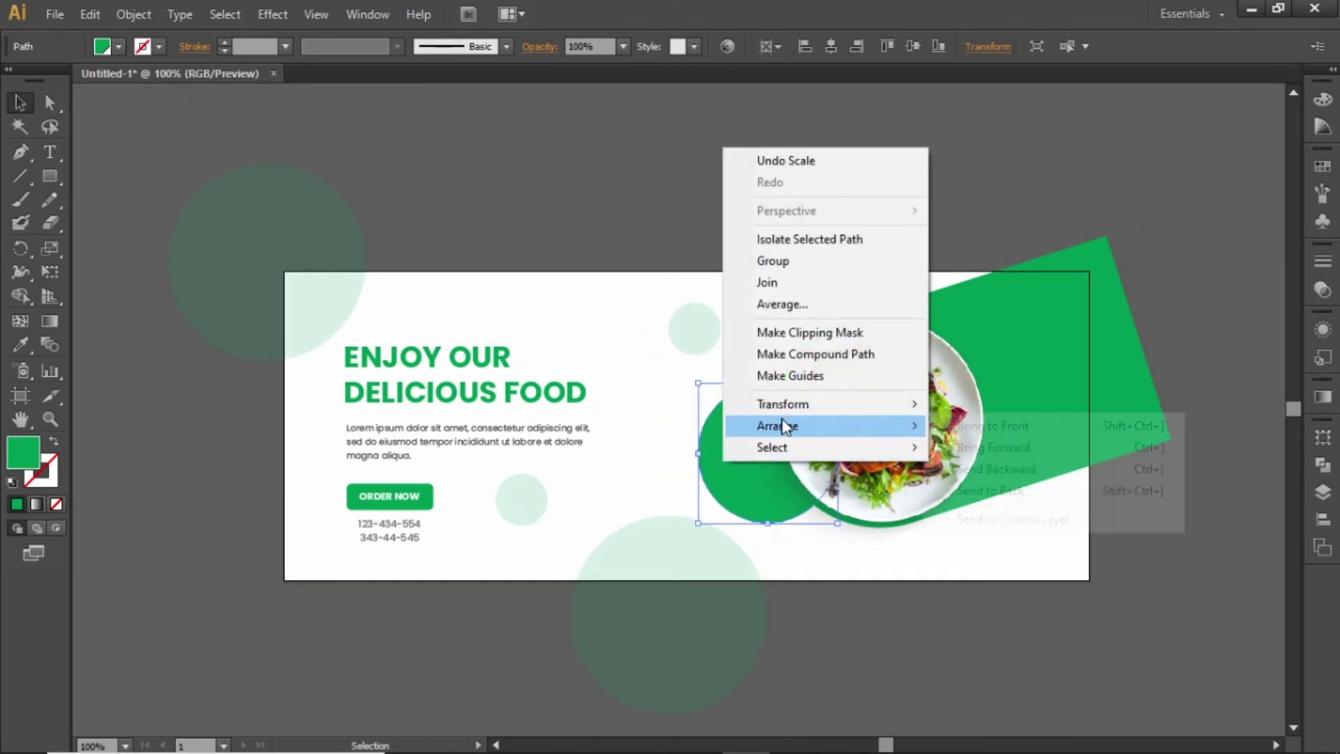
left_click(971, 426)
left_click_drag(741, 476, 733, 476)
left_click_drag(691, 385, 769, 488)
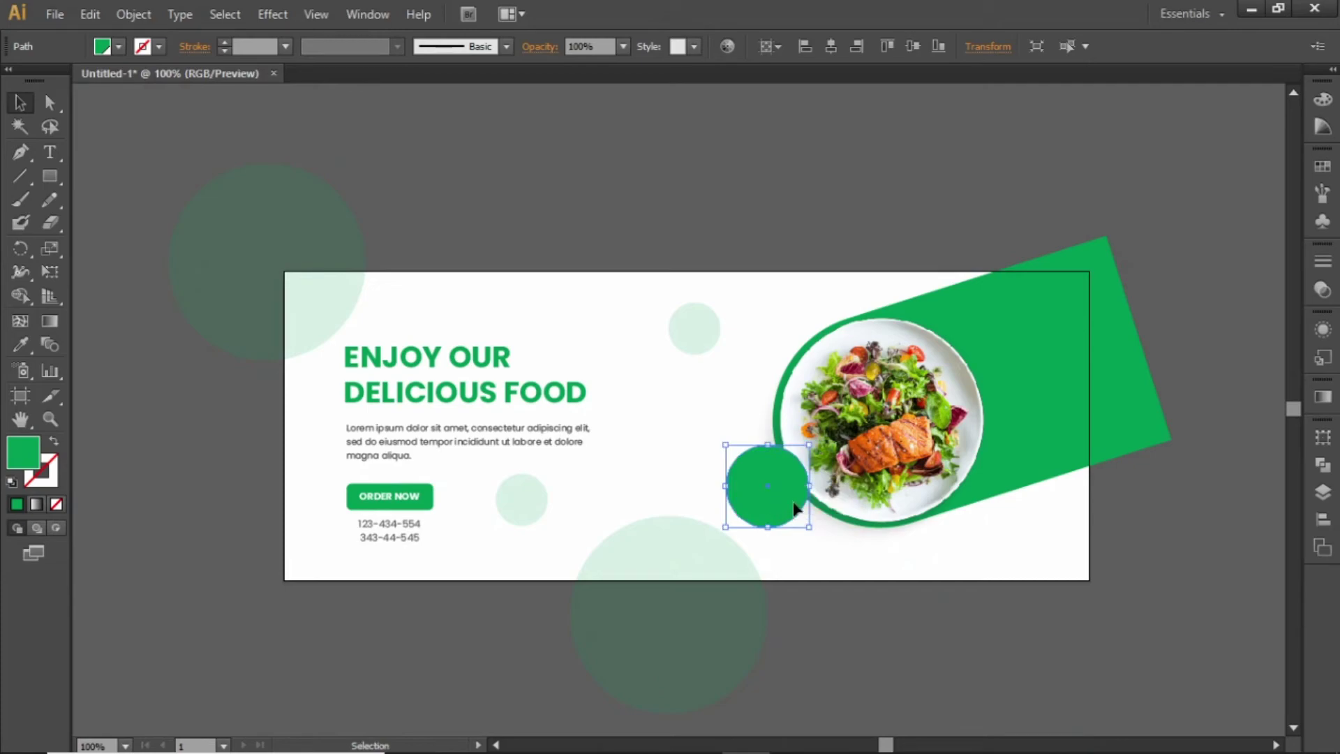
Zoom in and type "25 % OFF" inside the small green circle
key("z")
left_click_drag(646, 388, 953, 571)
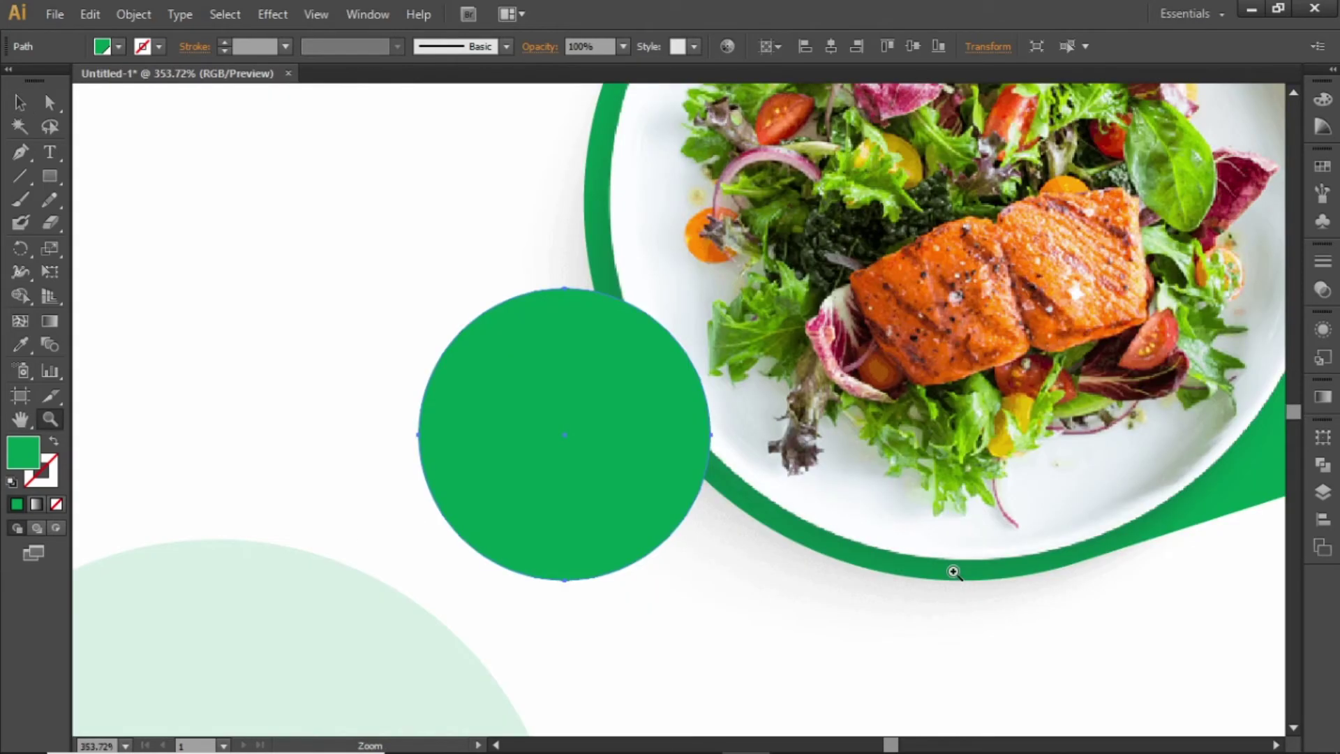
key("v")
left_click(50, 152)
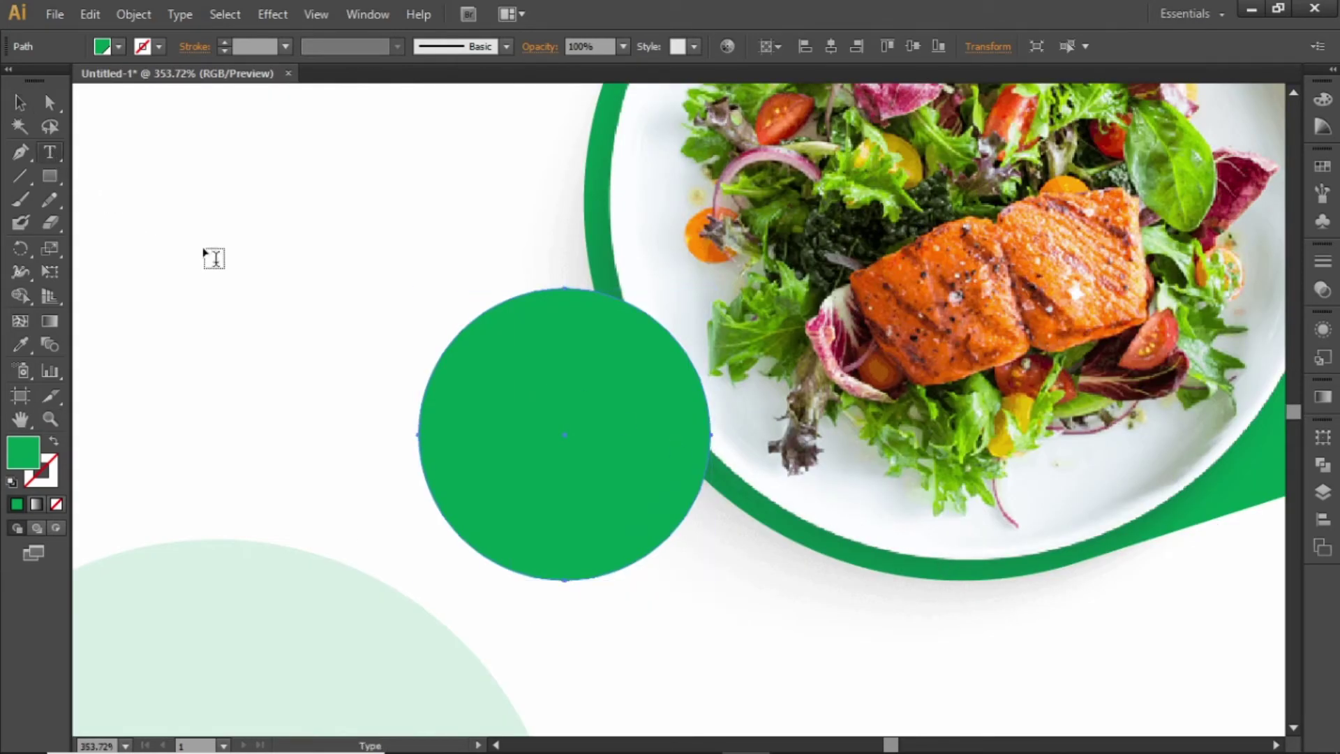
left_click(494, 419)
type("25")
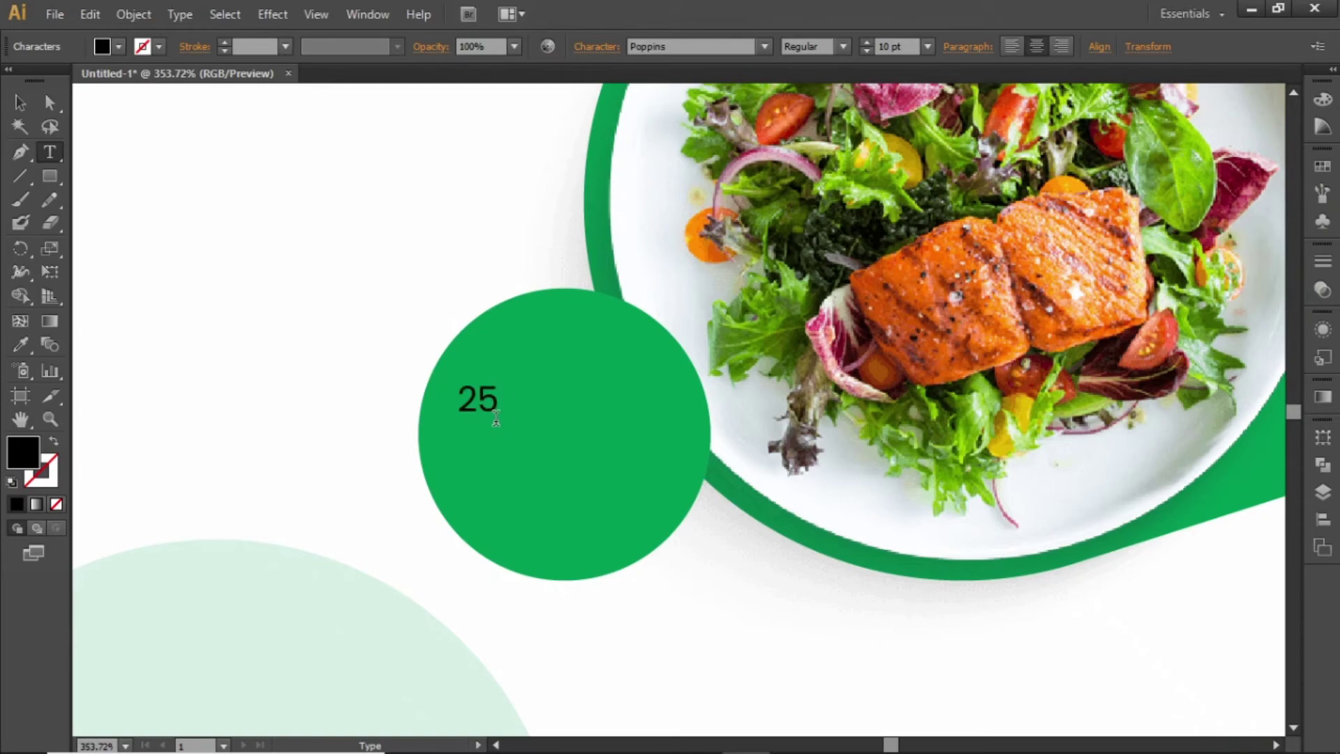
type(" % OFF")
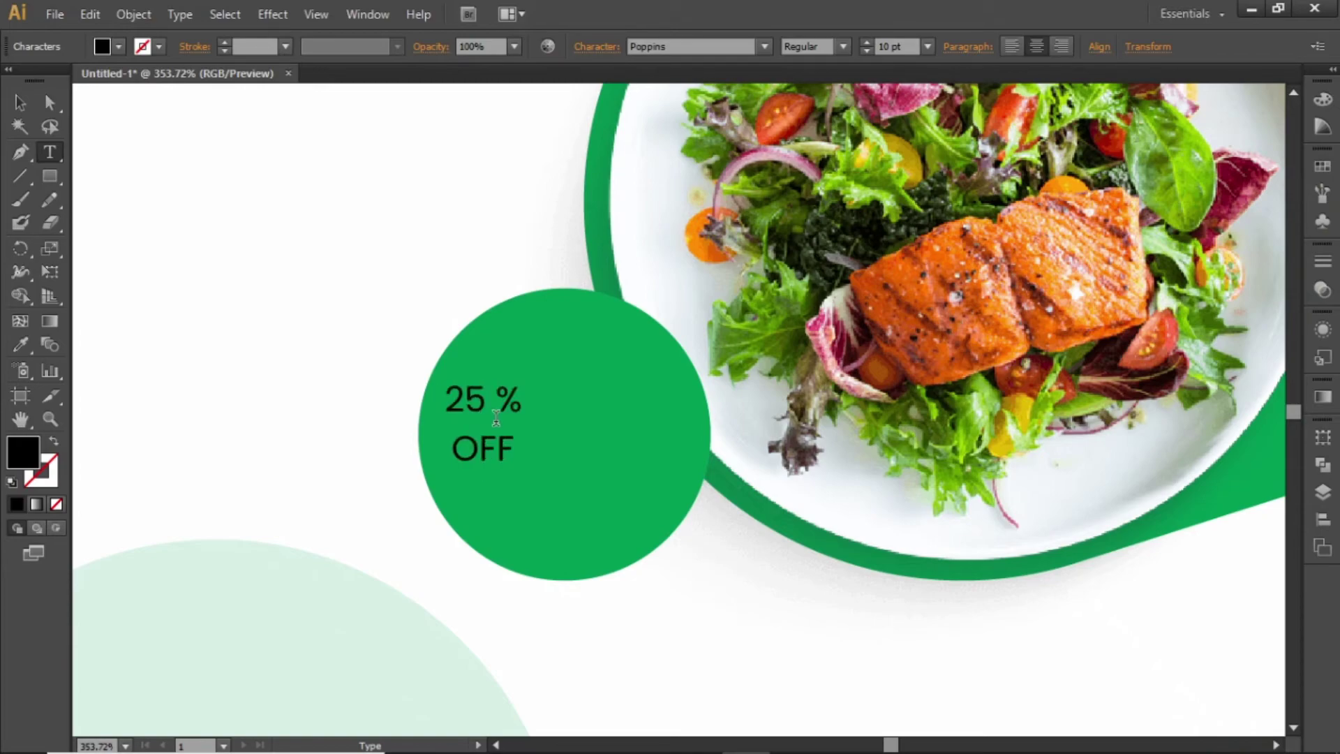
left_click(19, 102)
left_click_drag(500, 461, 558, 472)
Make the 25 % OFF text white at 22 pt
left_click(119, 46)
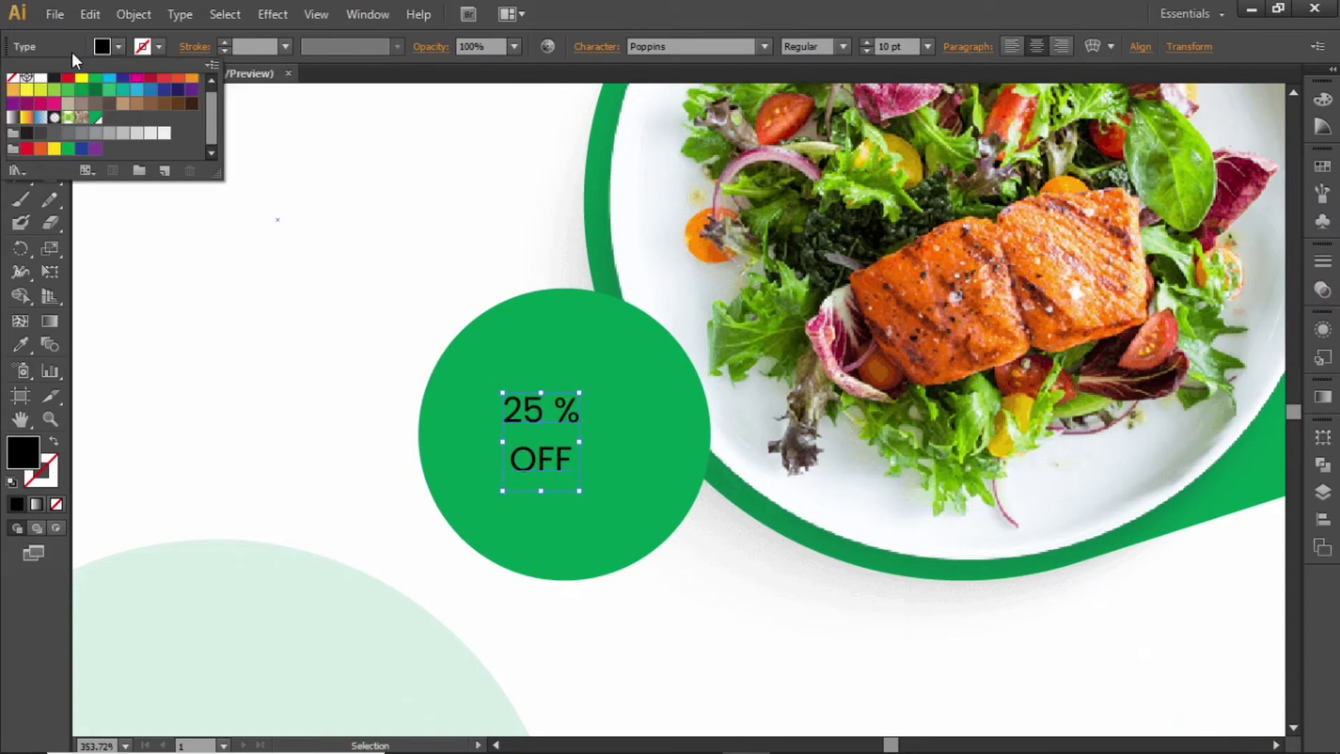
left_click(40, 79)
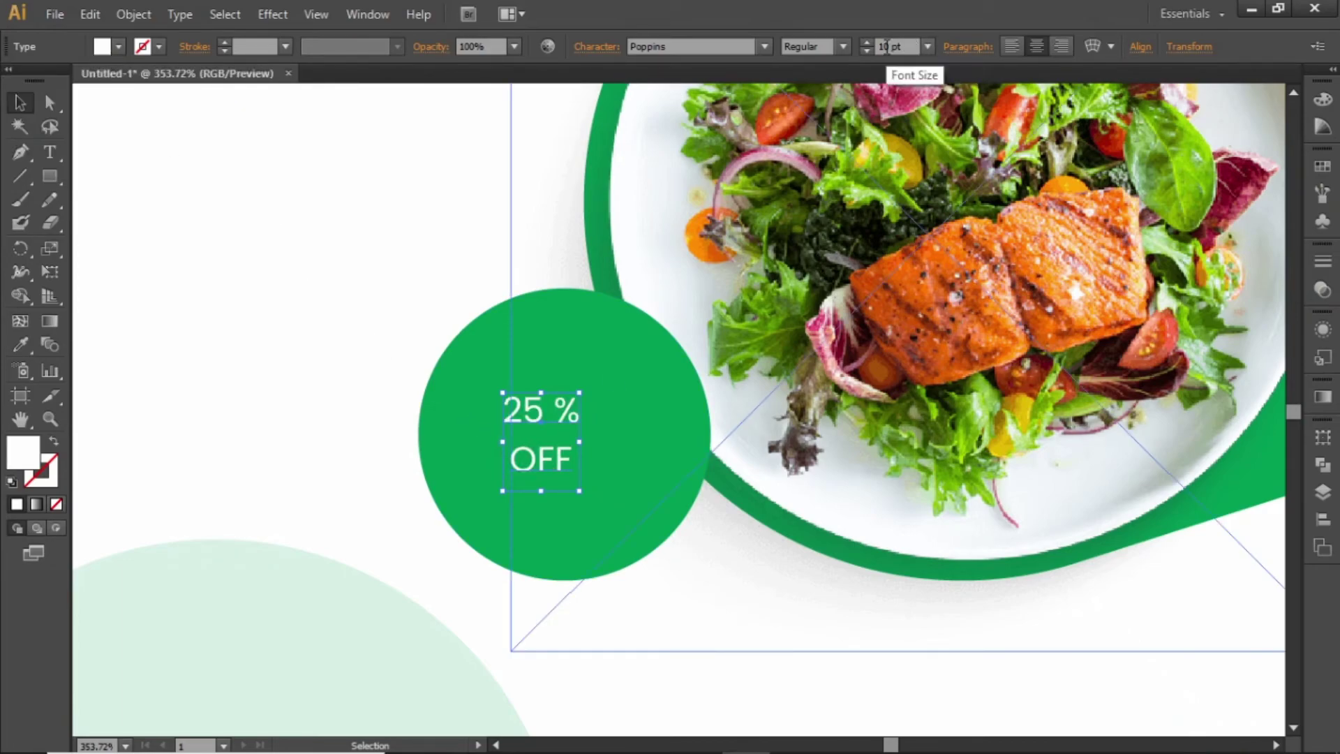
key("shift+Up")
key("shift+Up")
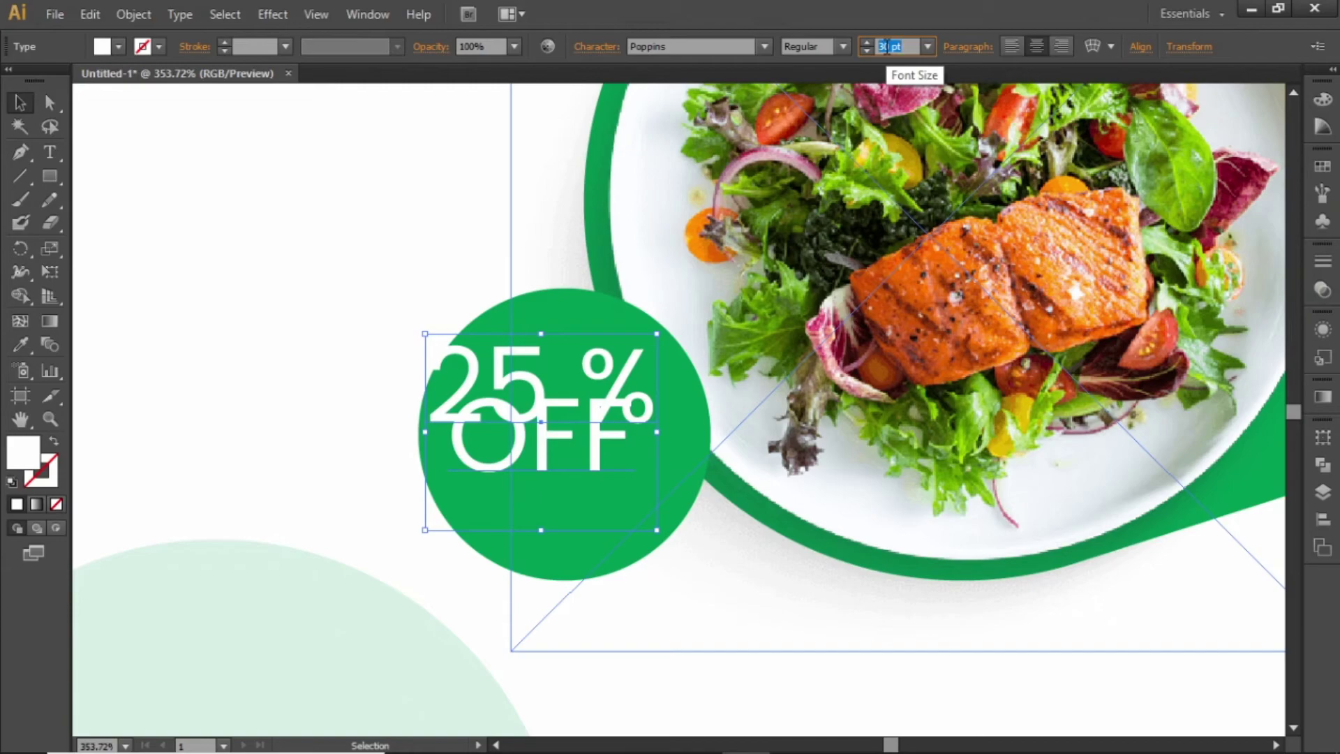
key("Down")
key("Down")
key("Down")
key("Down")
key("Down")
key("Down")
key("Down")
key("Down")
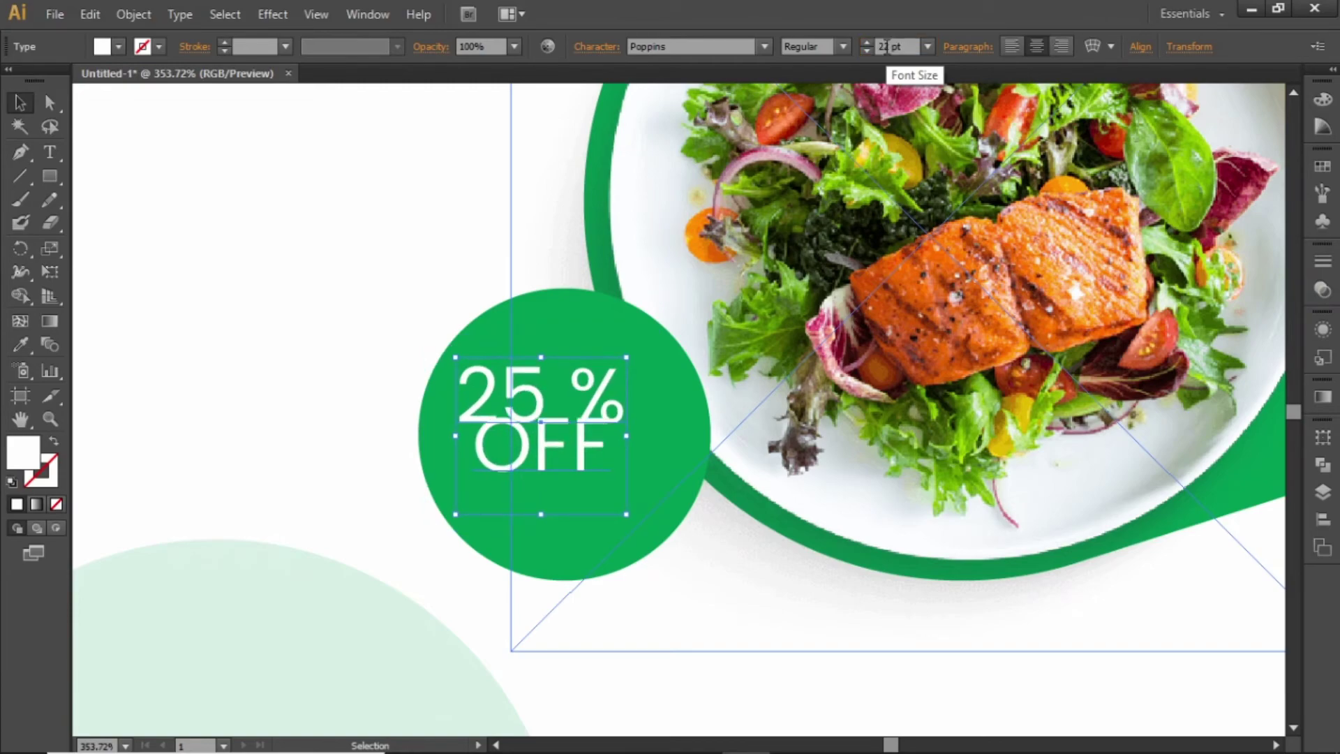
Set the badge text's leading to Auto and tilt it slightly inside the circle
left_click(583, 49)
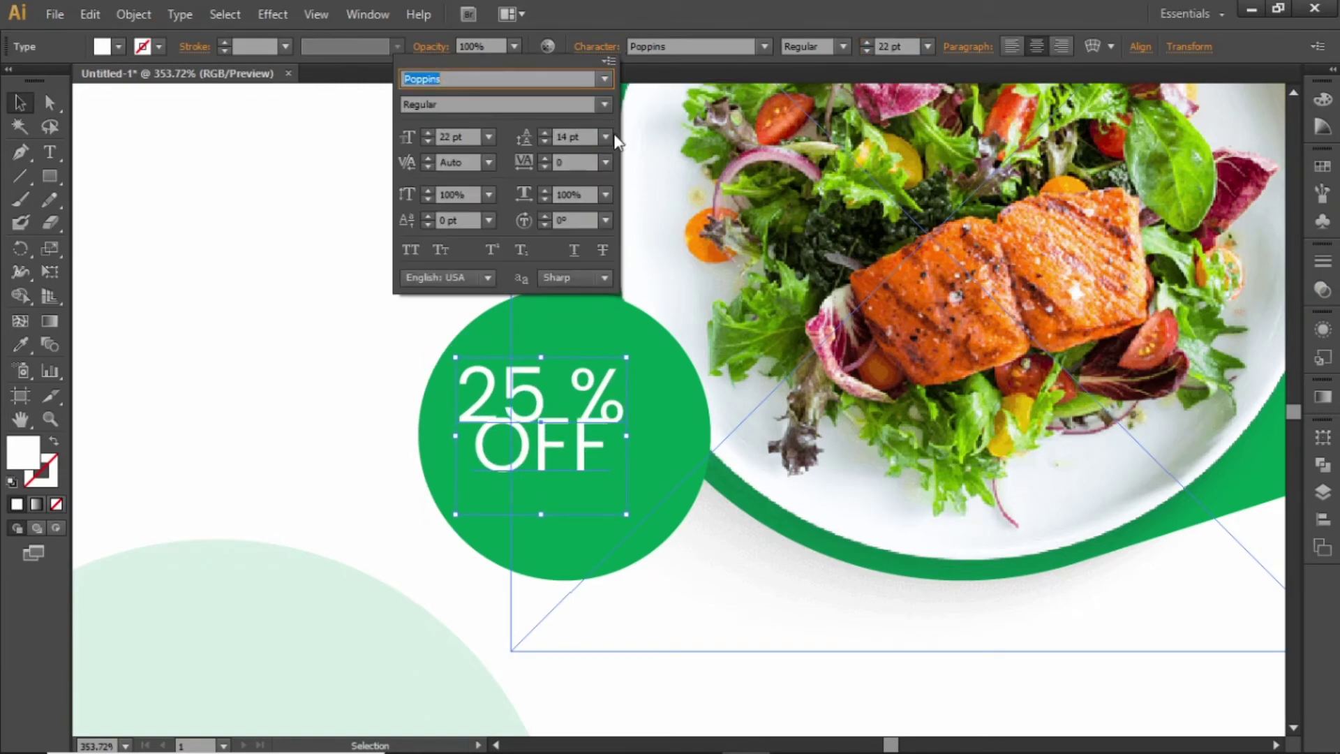
left_click(606, 137)
left_click(618, 185)
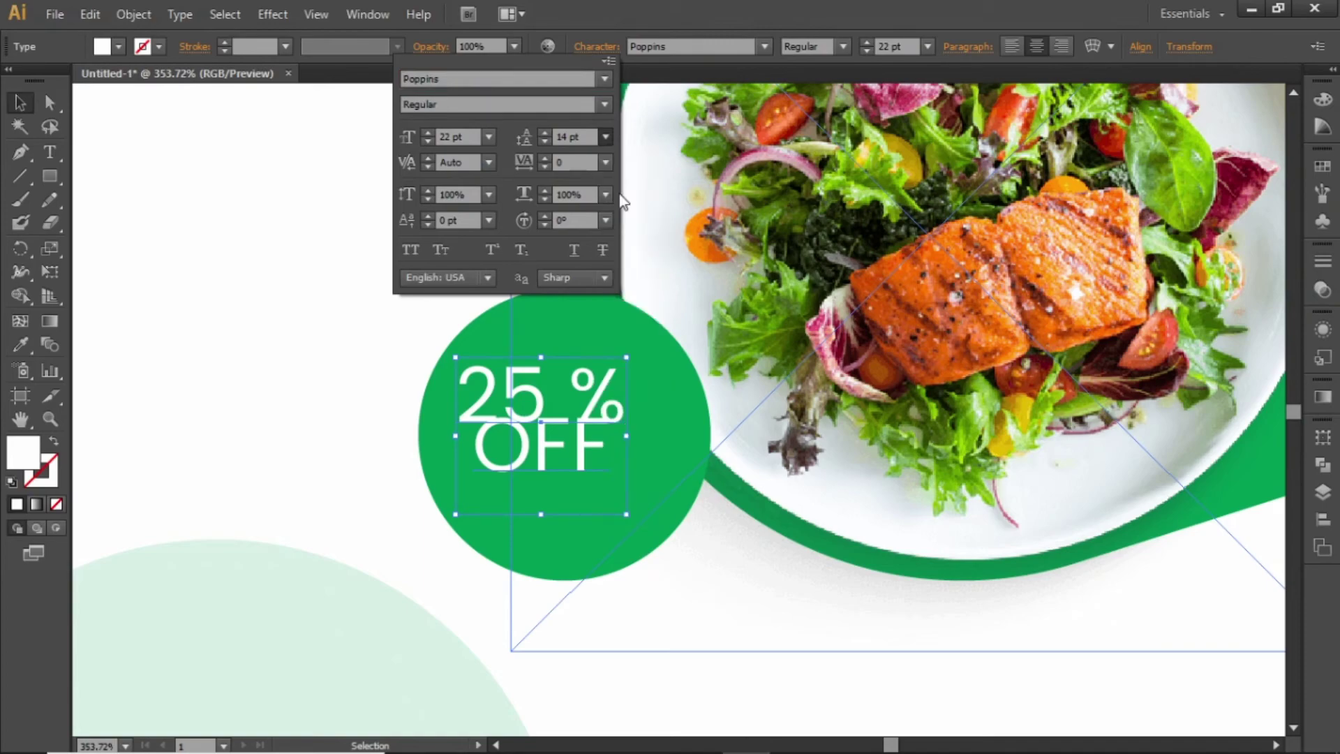
left_click(592, 47)
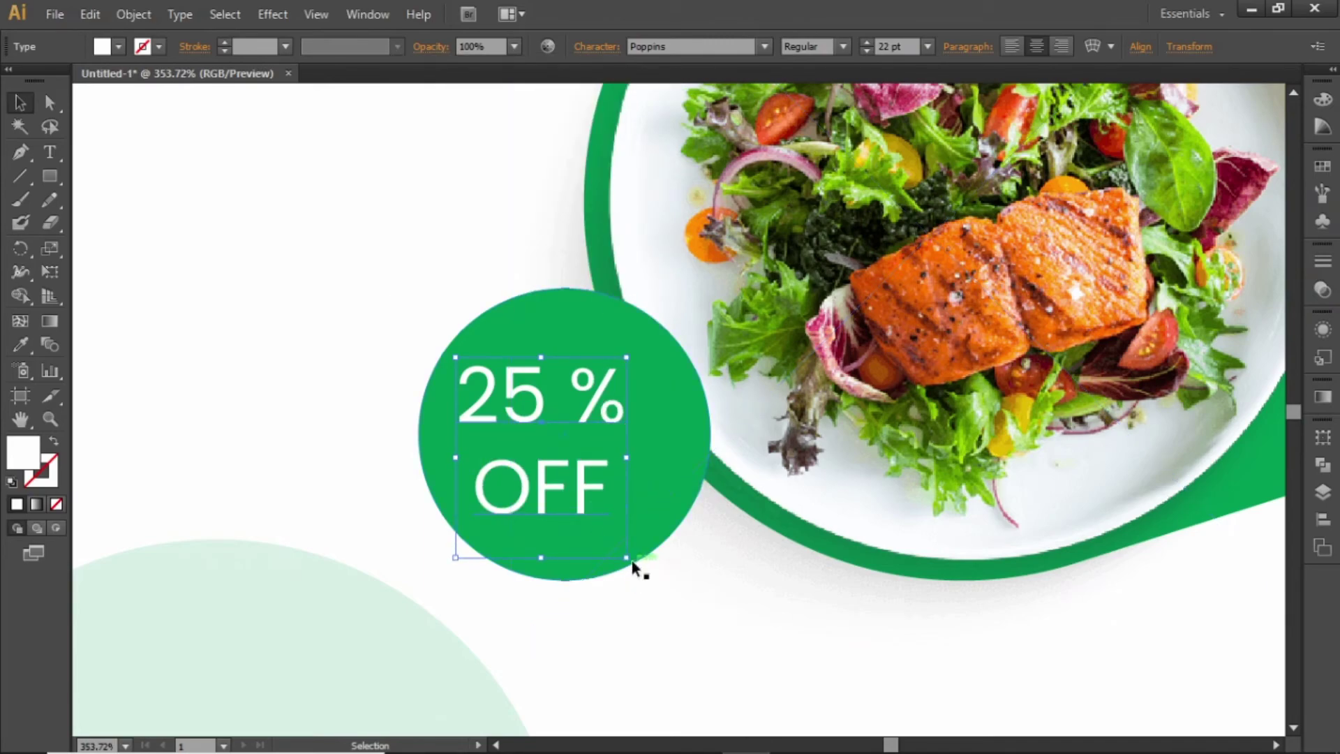
left_click_drag(628, 559, 661, 532)
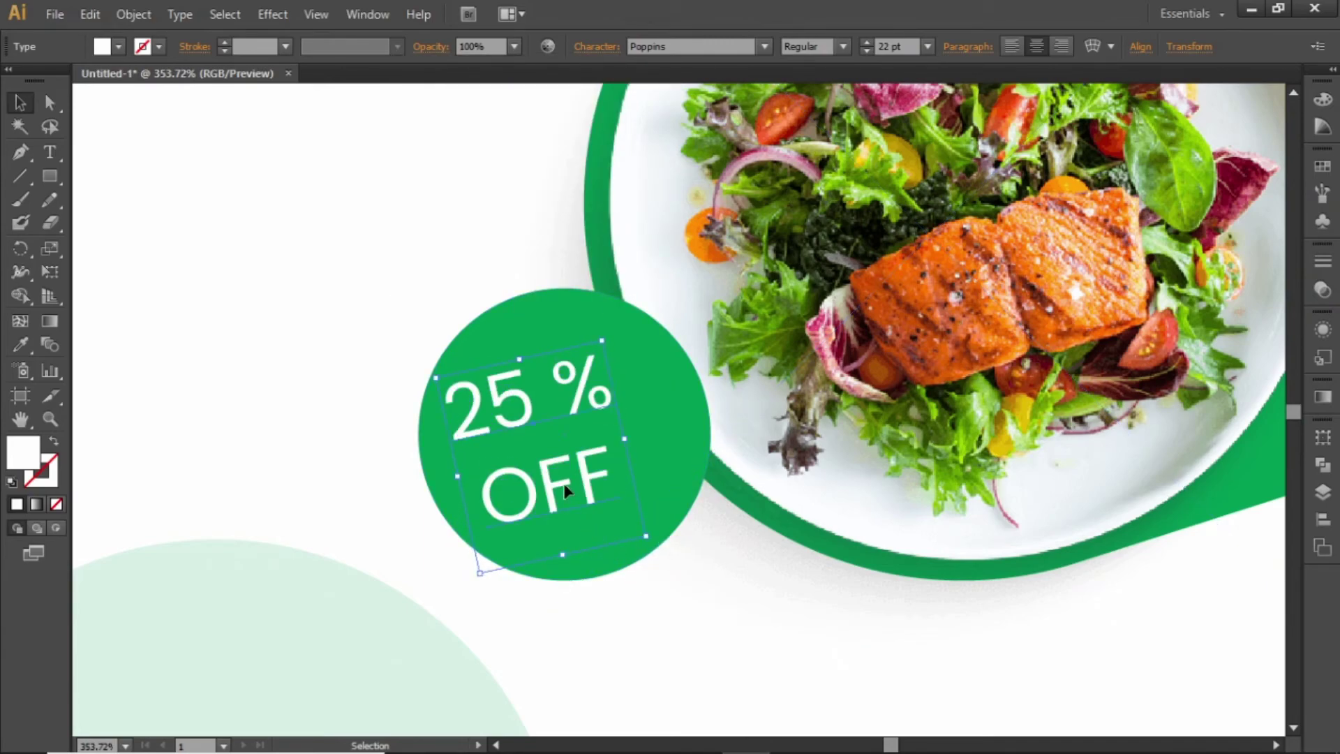
left_click_drag(565, 485, 588, 487)
Undo the last adjustment to the 25 % OFF text and zoom in on the plate
key("ctrl+minus")
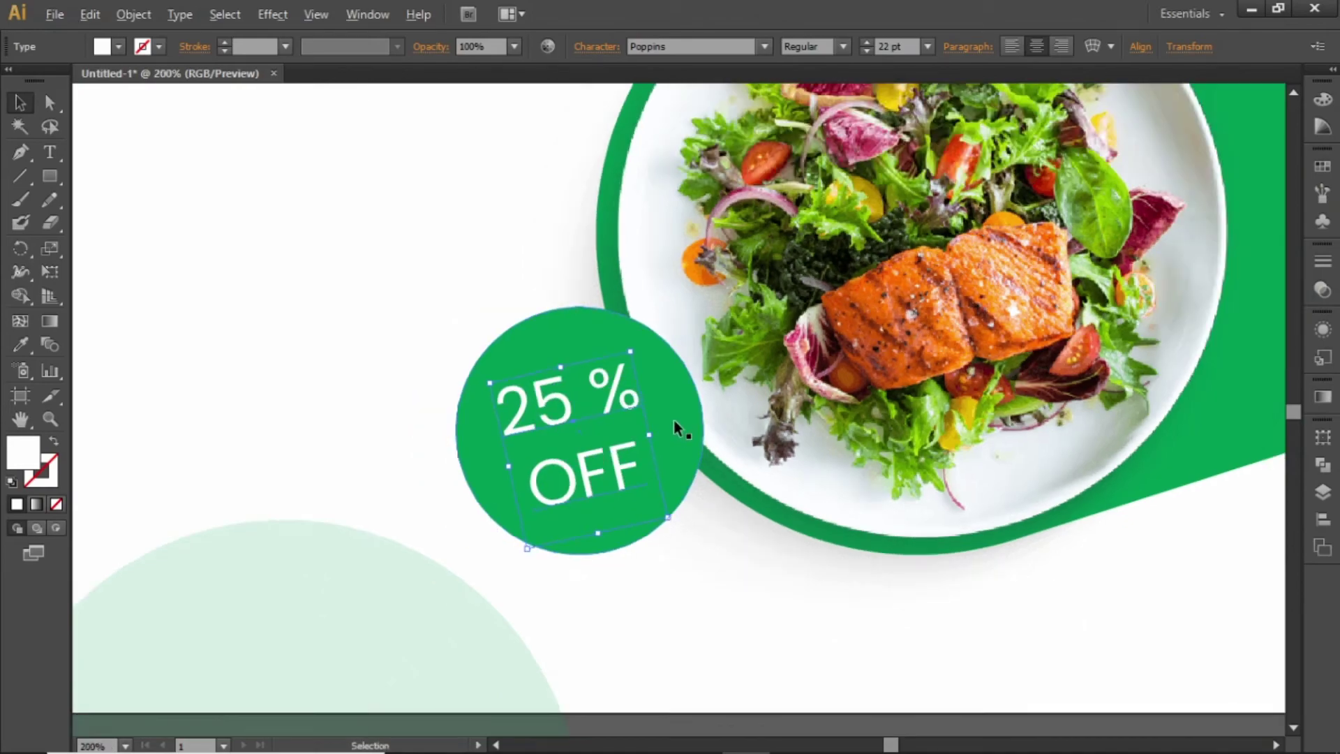
key("ctrl+minus")
key("ctrl+minus")
key("ctrl+minus")
left_click(688, 601)
left_click_drag(682, 393, 717, 407)
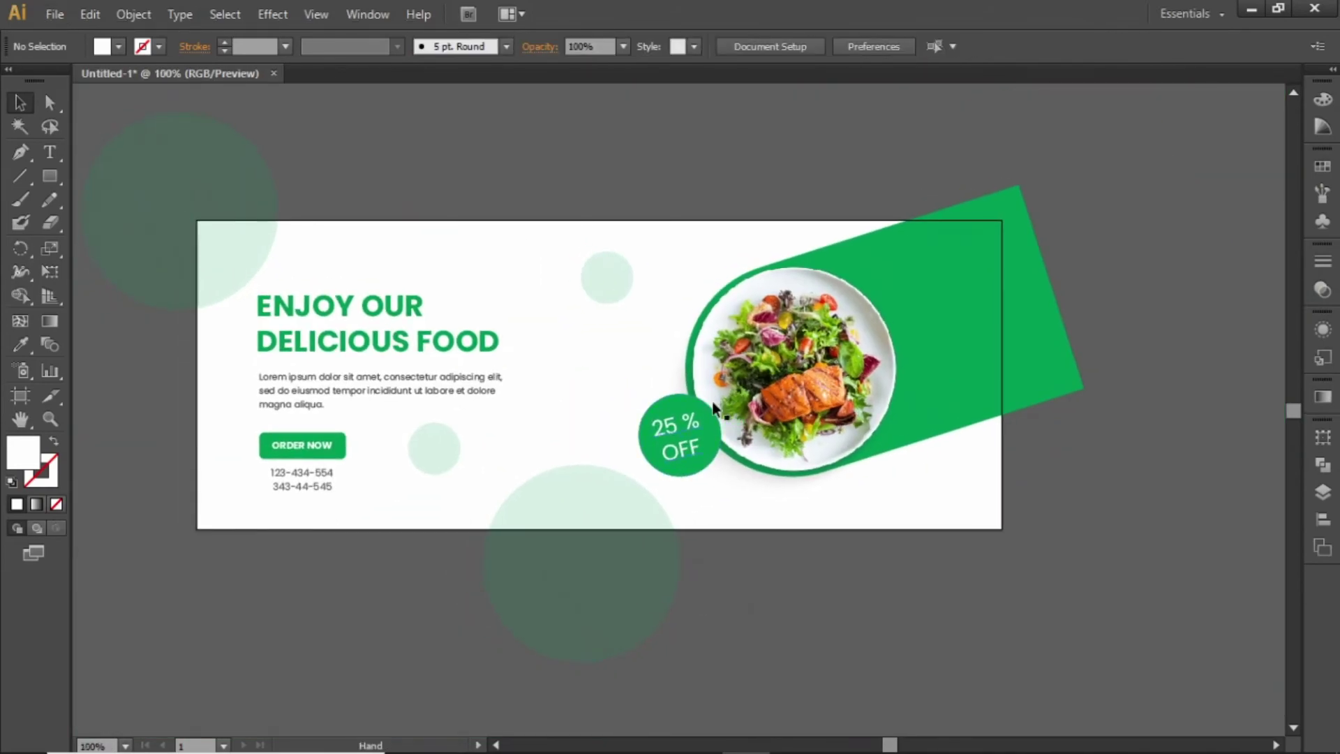
left_click(692, 418)
key("ctrl+z")
key("ctrl+z")
key("ctrl+z")
key("ctrl+z")
key("ctrl+z")
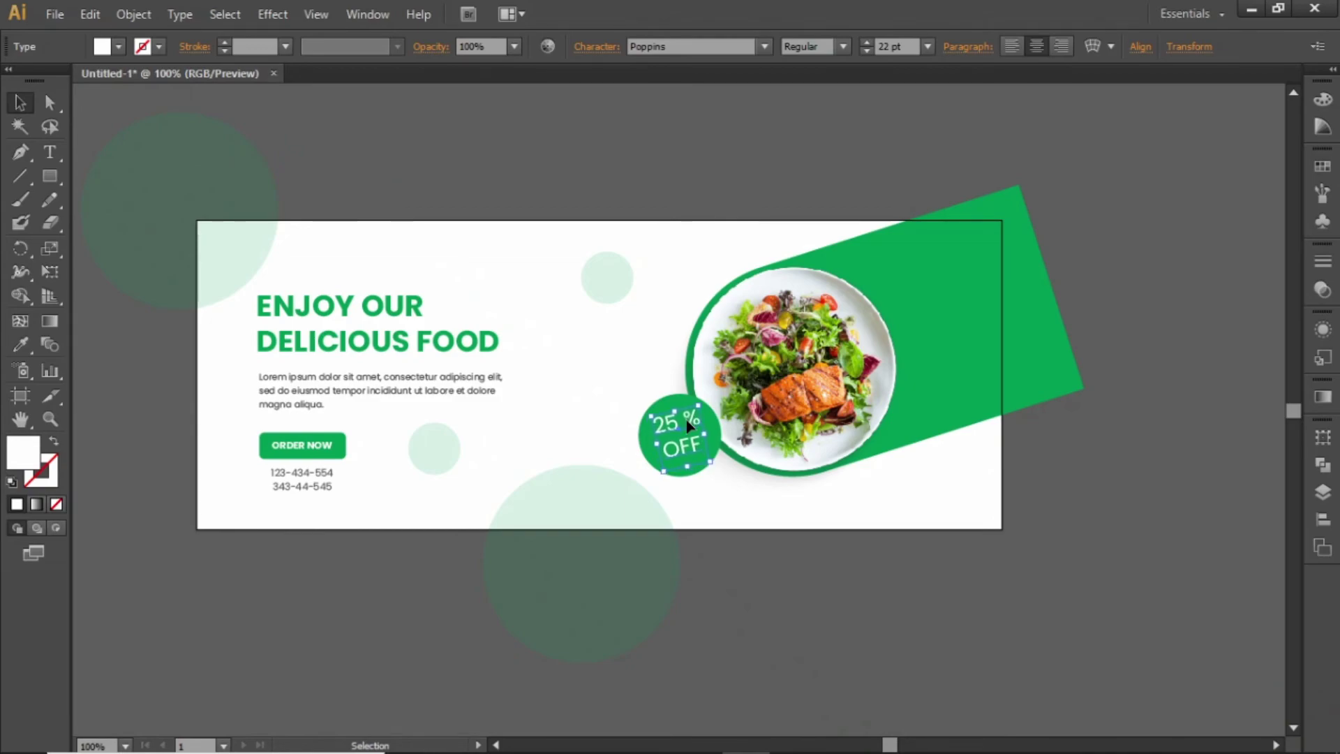
left_click(578, 305)
key("z")
left_click_drag(472, 210, 888, 562)
key("ctrl+z")
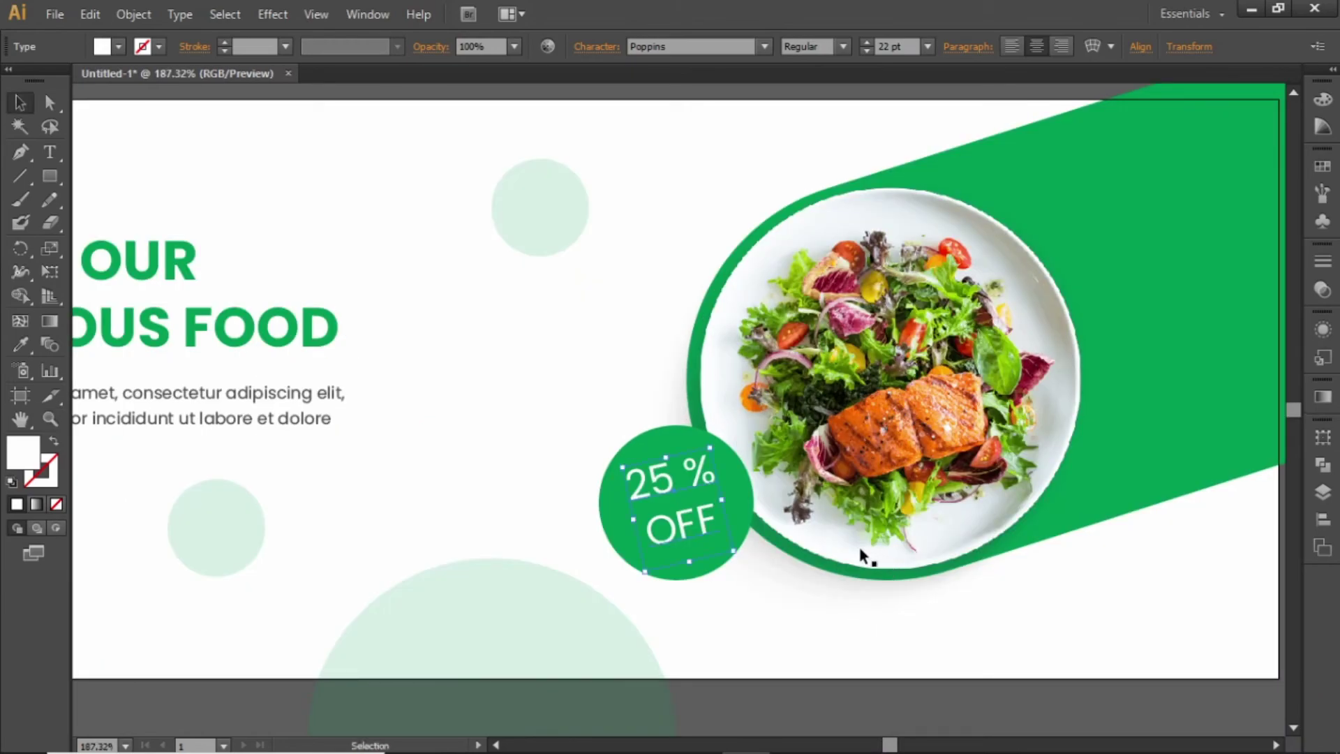
Make the 25 % OFF text Bold
left_click(642, 440, "shift")
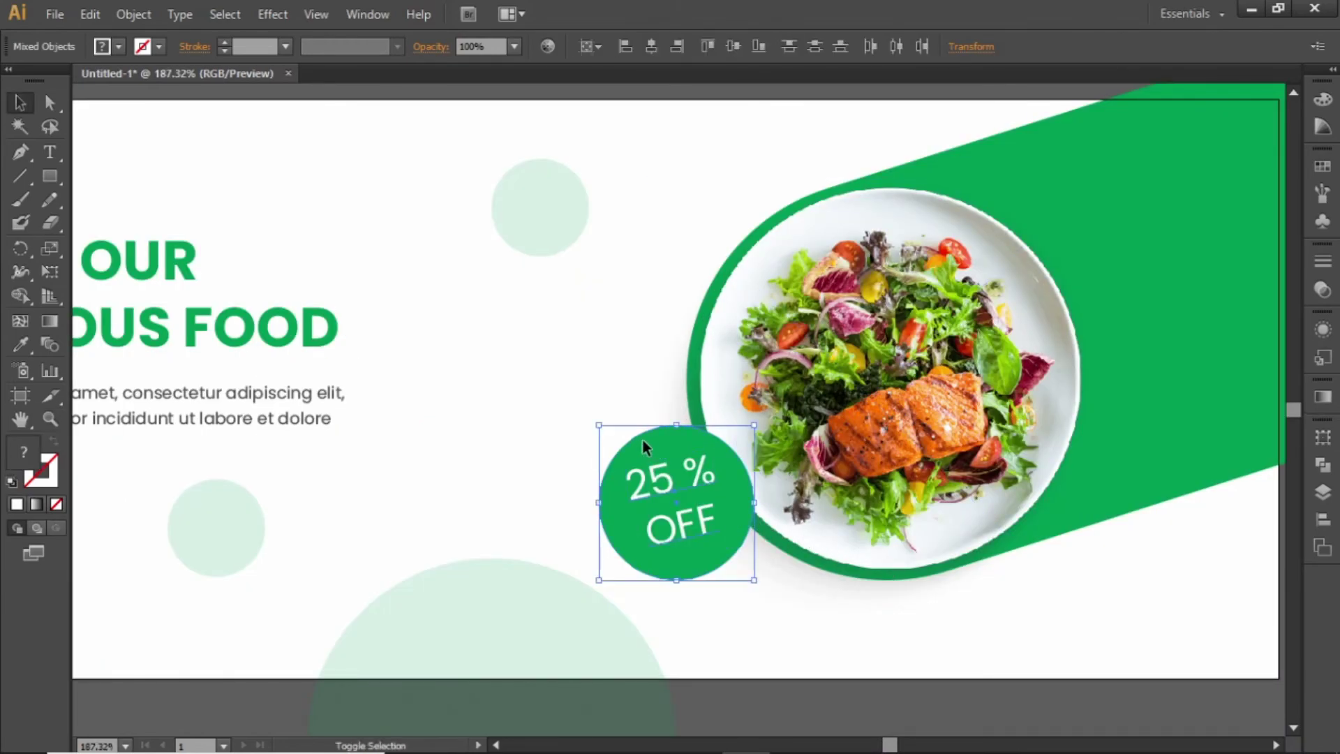
left_click(560, 488)
left_click(646, 485)
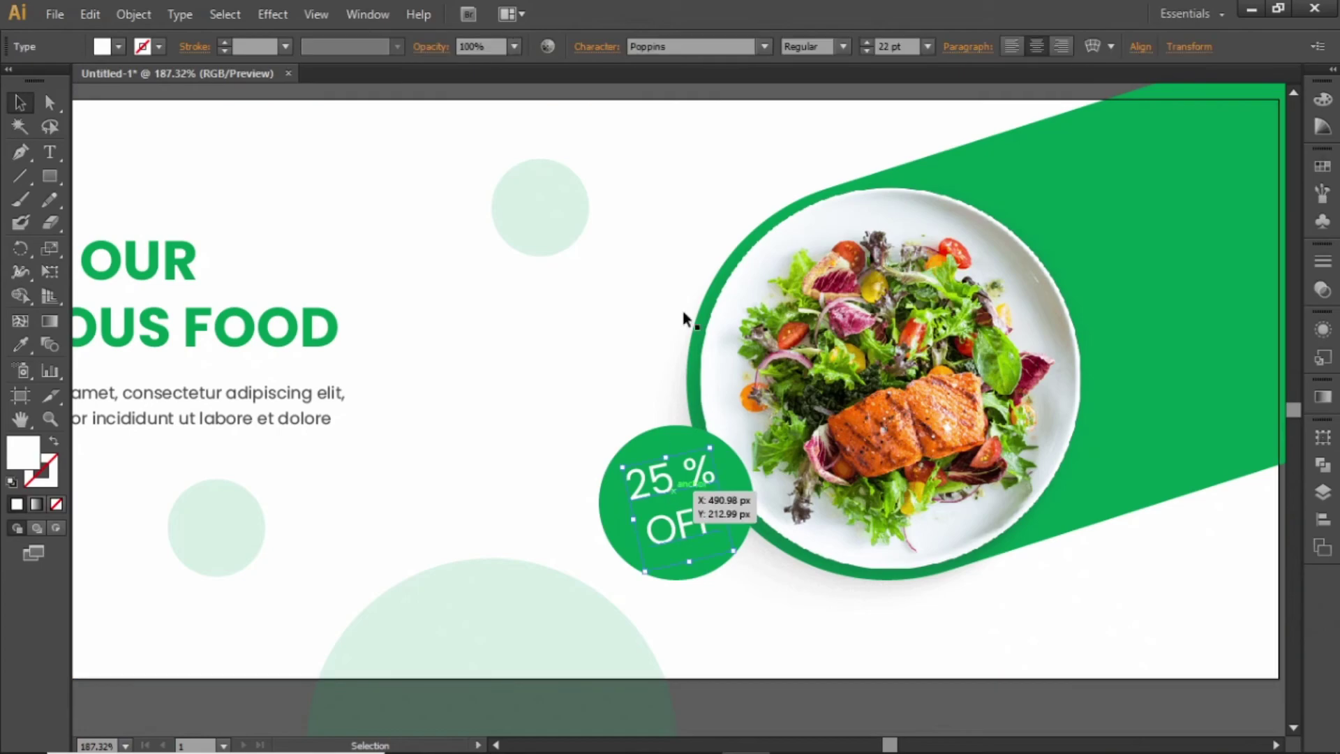
left_click(837, 49)
left_click(824, 111)
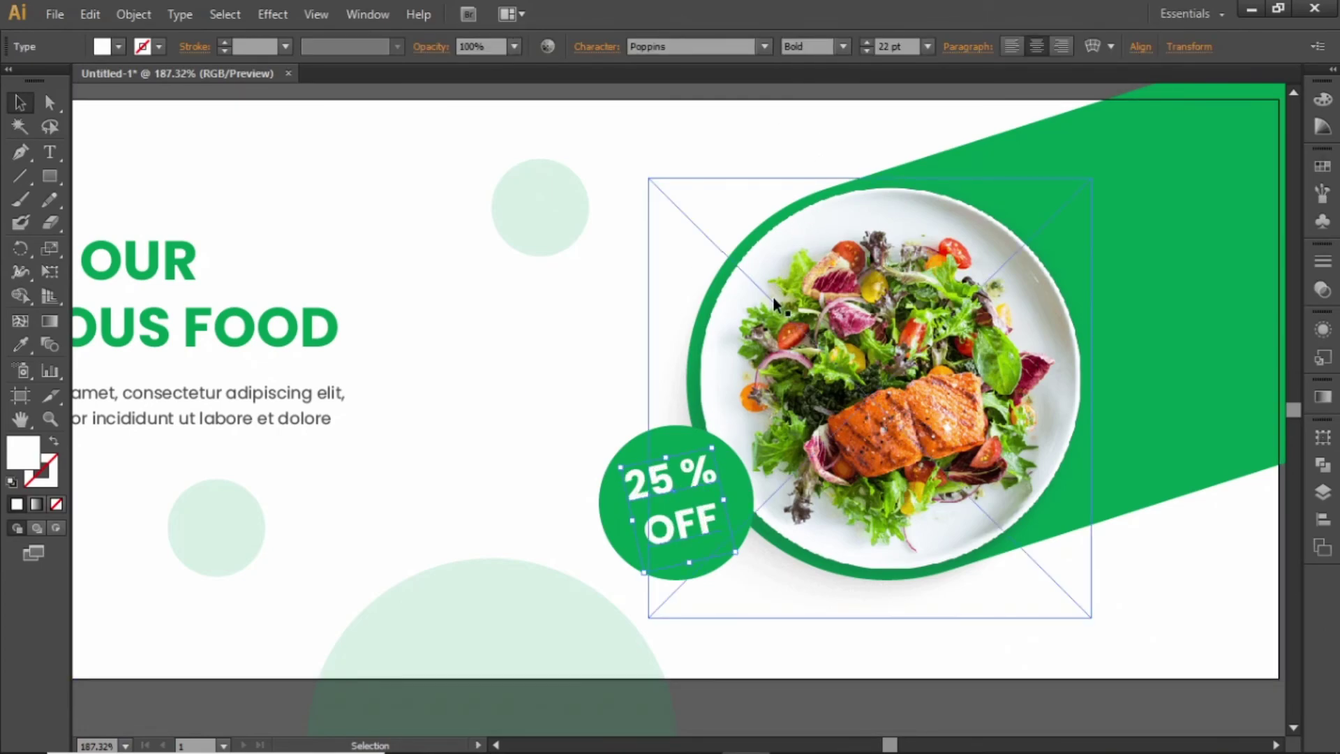
Scale the badge circle and text down to about 74 px and move it onto the plate's edge
left_click(630, 445, "shift")
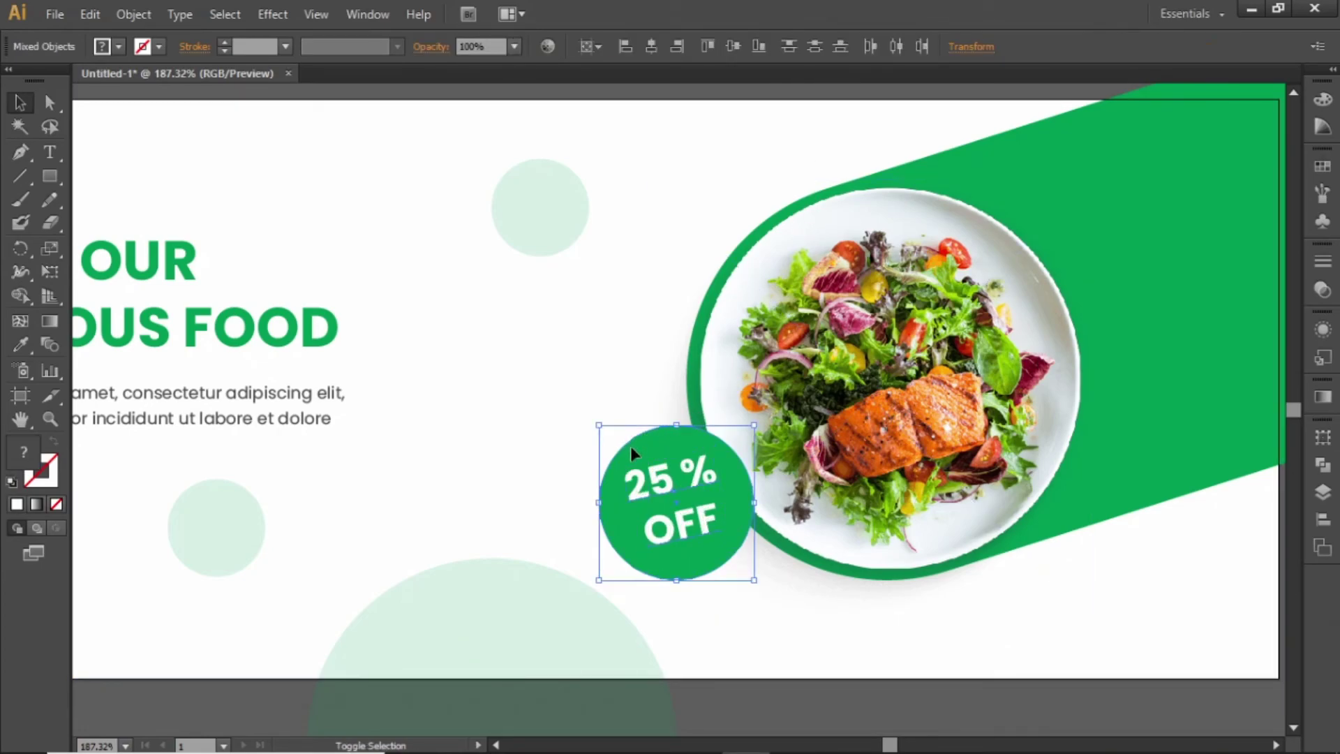
left_click_drag(598, 422, 633, 462)
left_click_drag(707, 542, 705, 523)
left_click(793, 653)
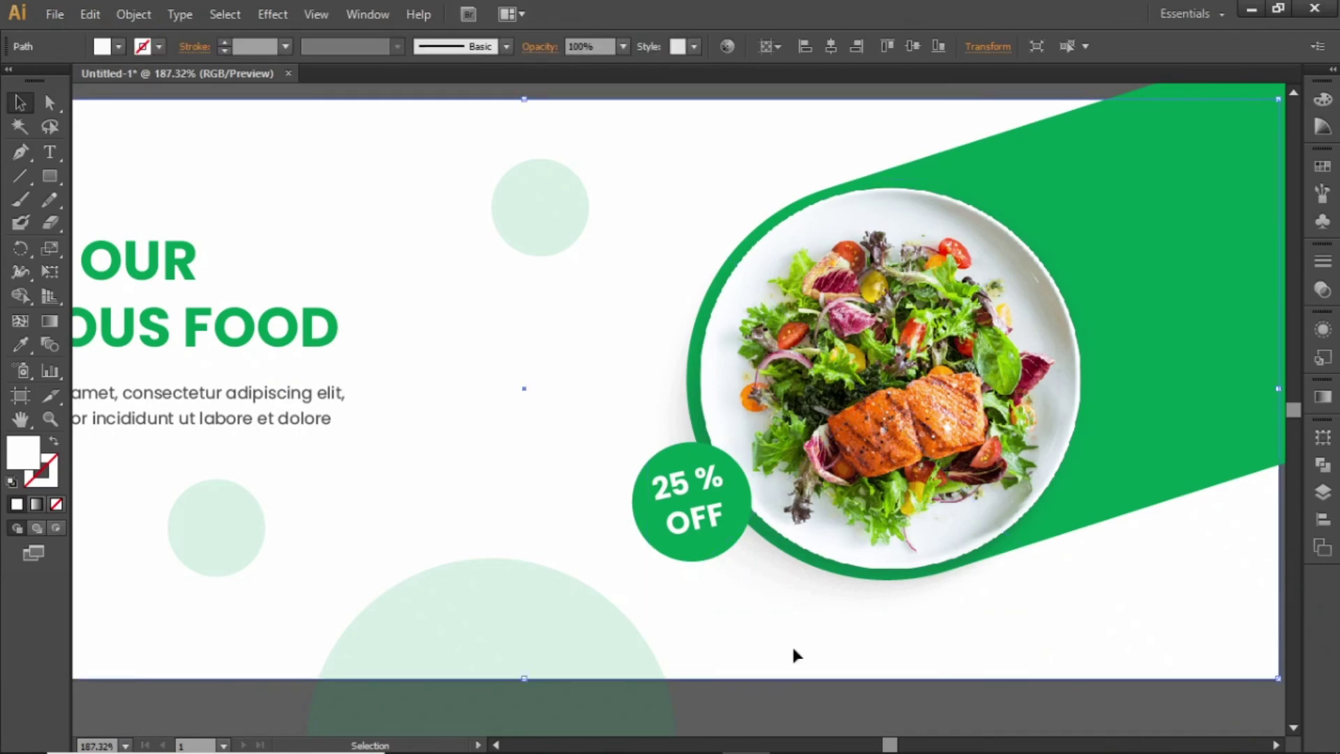
scroll(792, 628, "down", 2)
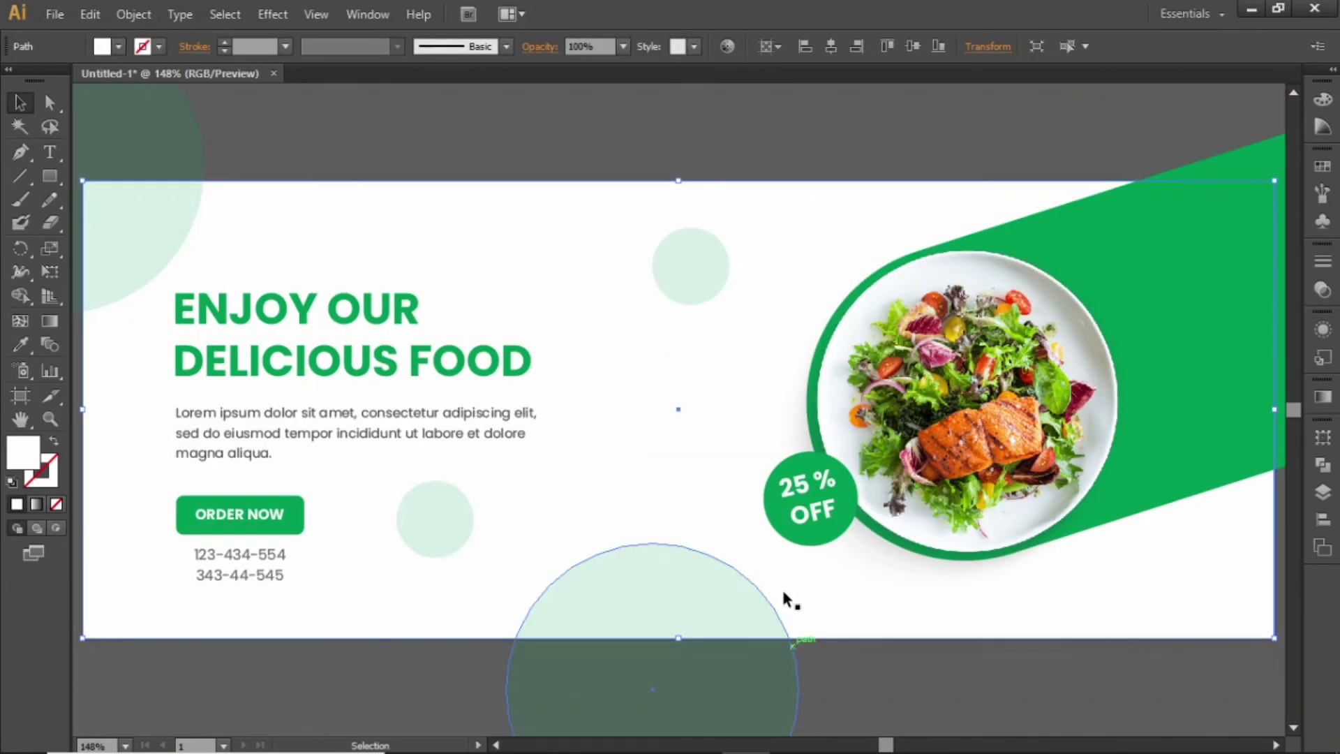
scroll(784, 475, "down", 2)
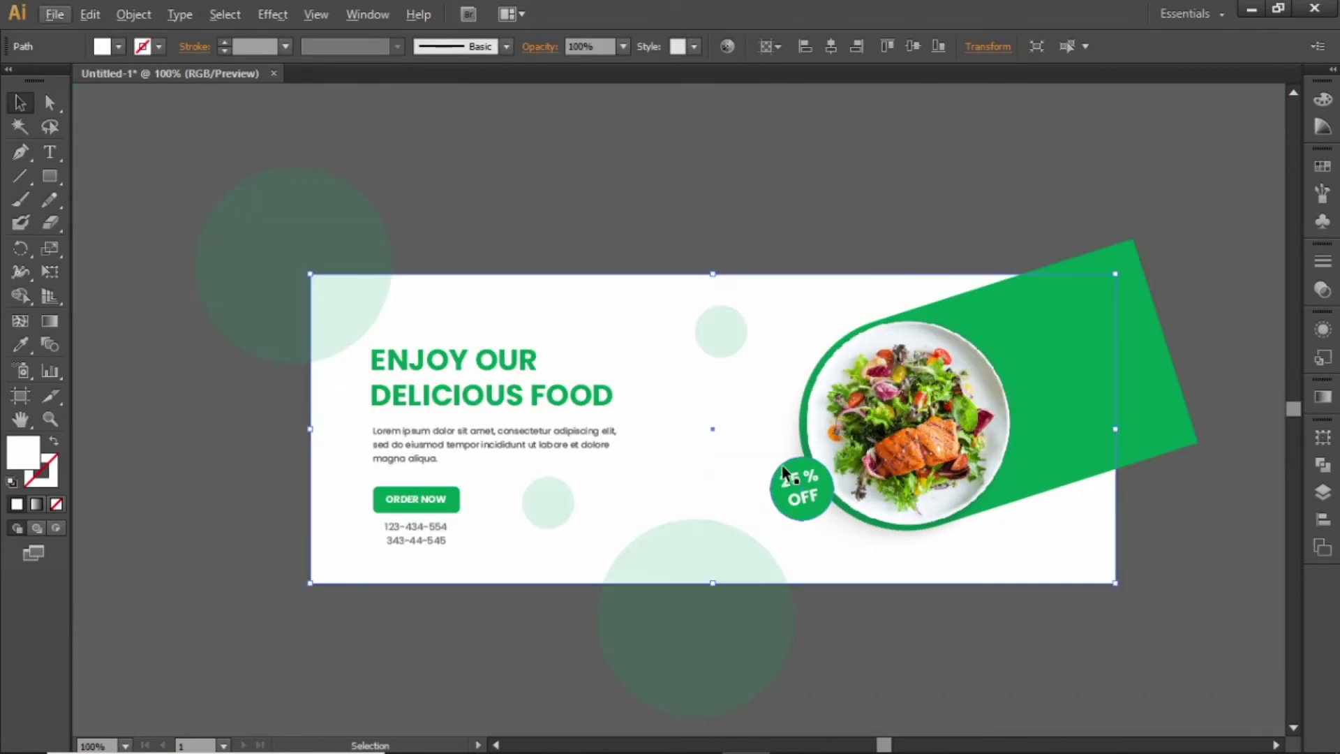
left_click(789, 685)
left_click_drag(825, 517, 782, 454)
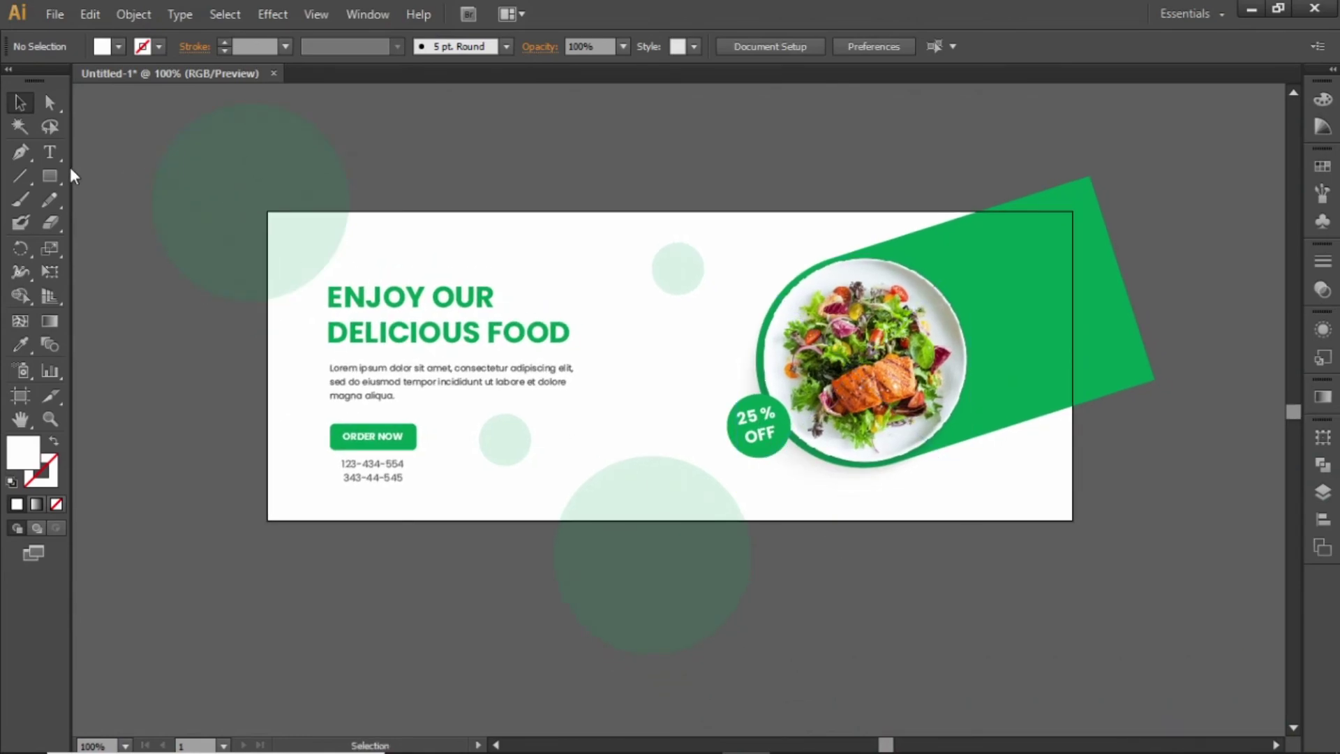
Draw a rectangle covering the whole artboard
left_click(50, 175)
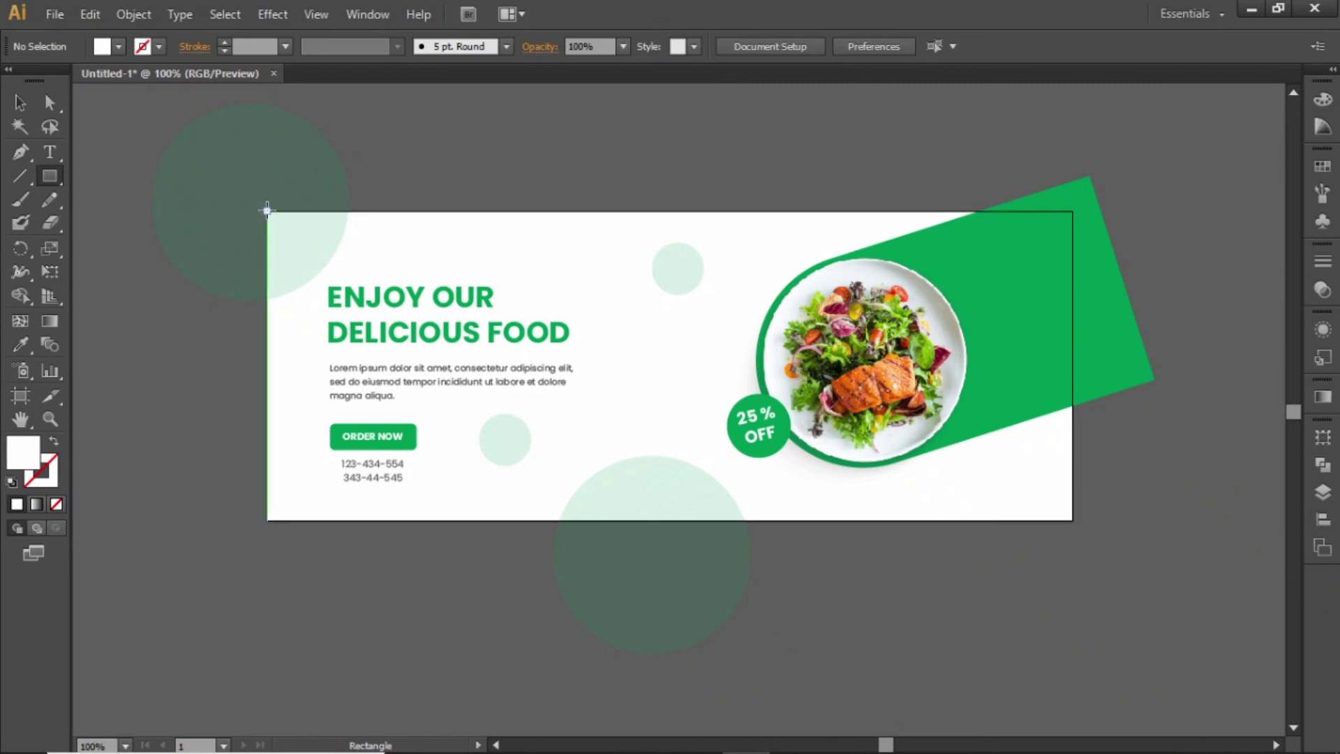
left_click_drag(268, 210, 1072, 520)
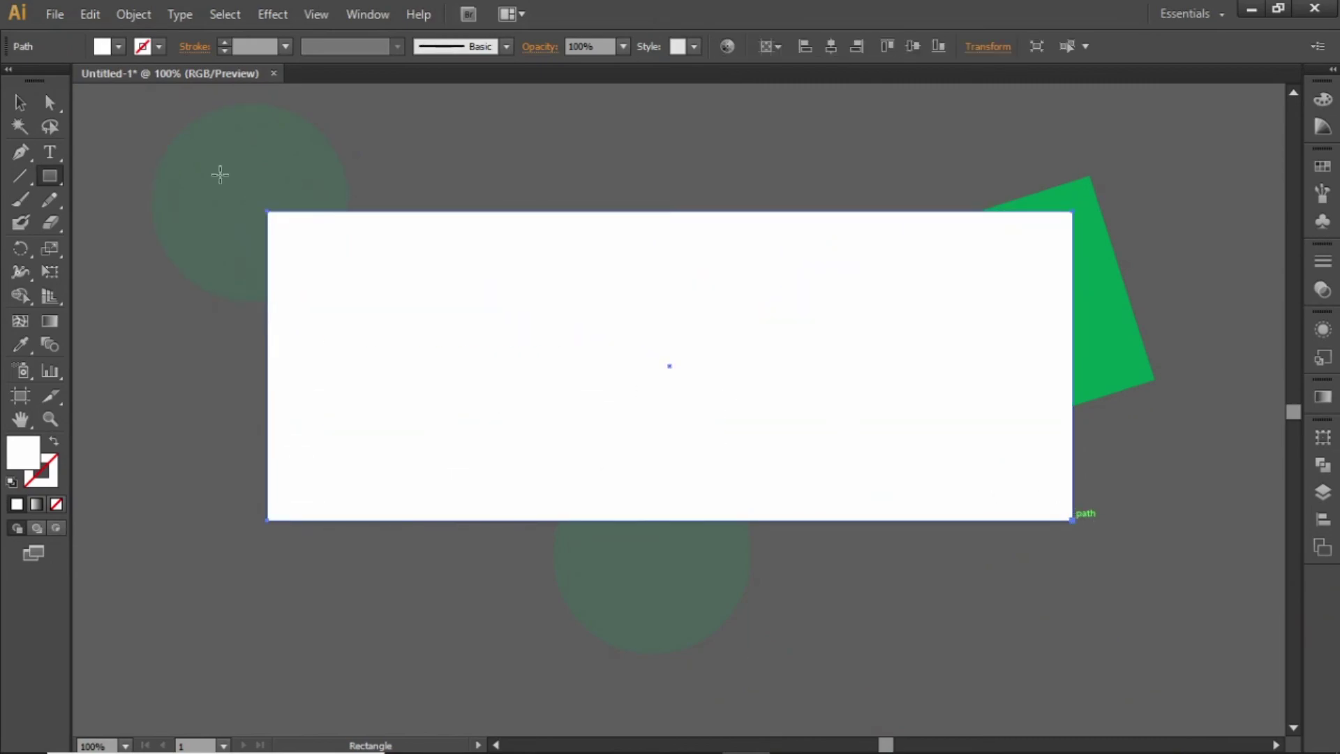
left_click(19, 101)
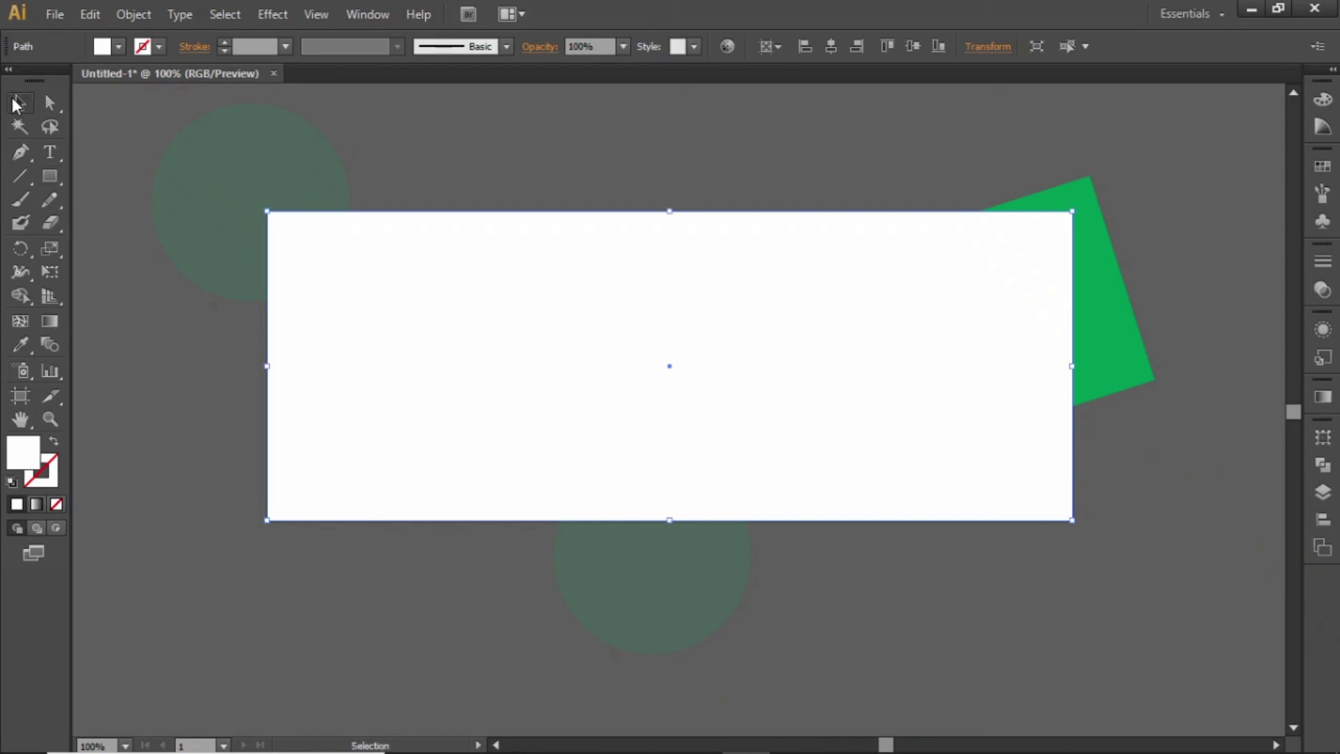
Select all the artwork and make a clipping mask from the top rectangle
left_click(525, 177)
key("ctrl+a")
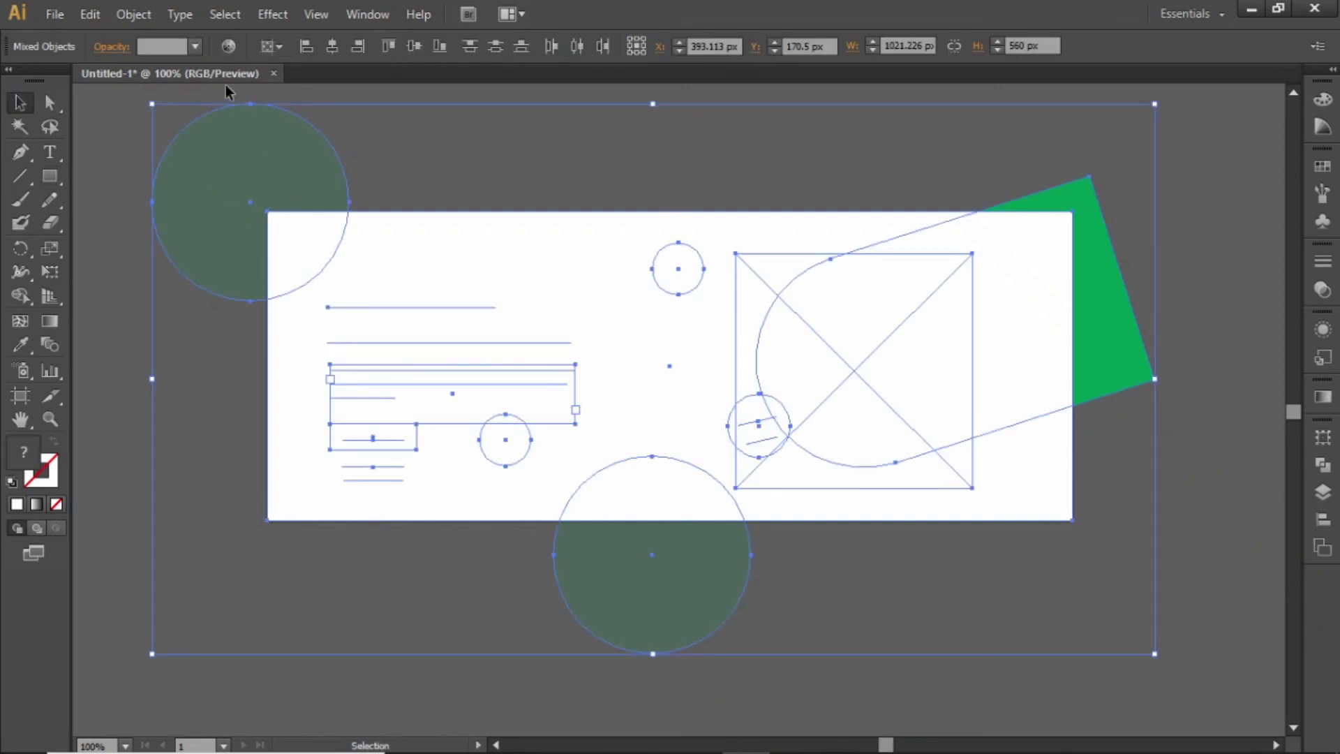
left_click(139, 17)
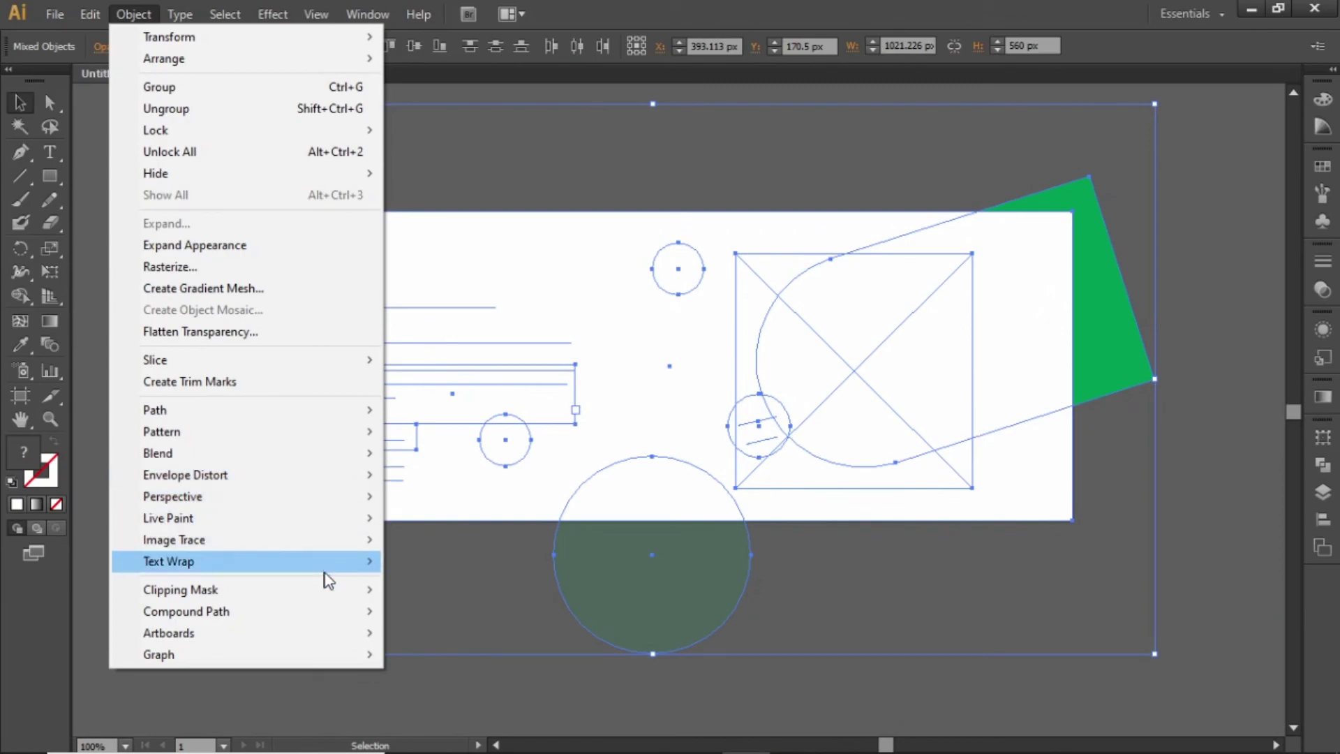
mouse_move(332, 590)
left_click(418, 594)
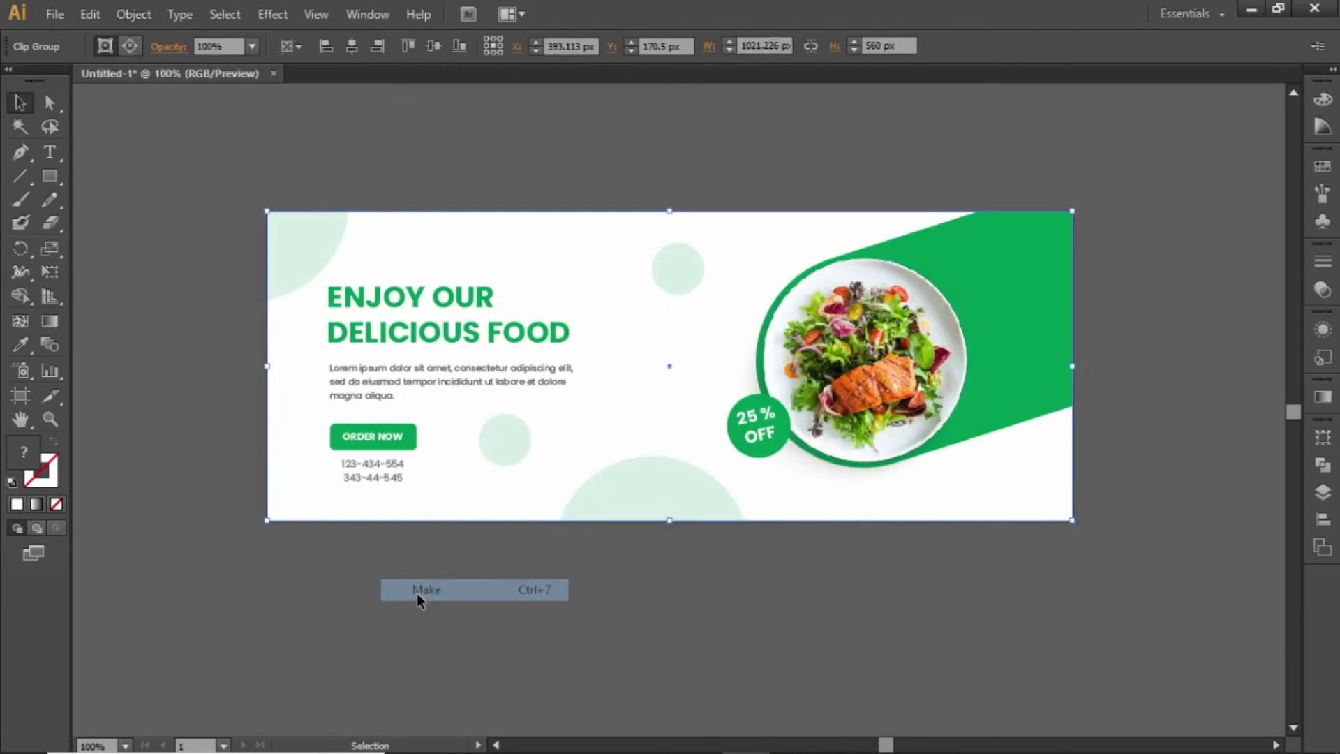
left_click(451, 590)
left_click_drag(614, 370, 619, 390)
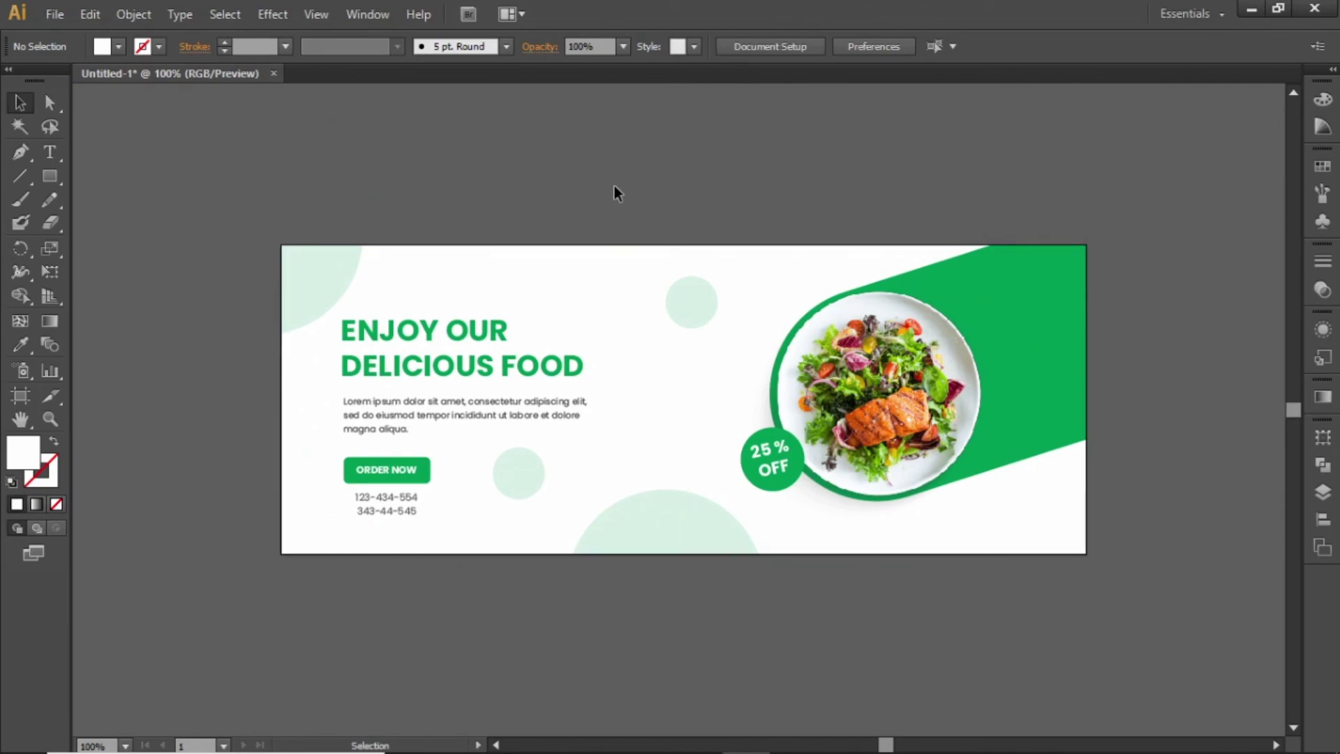